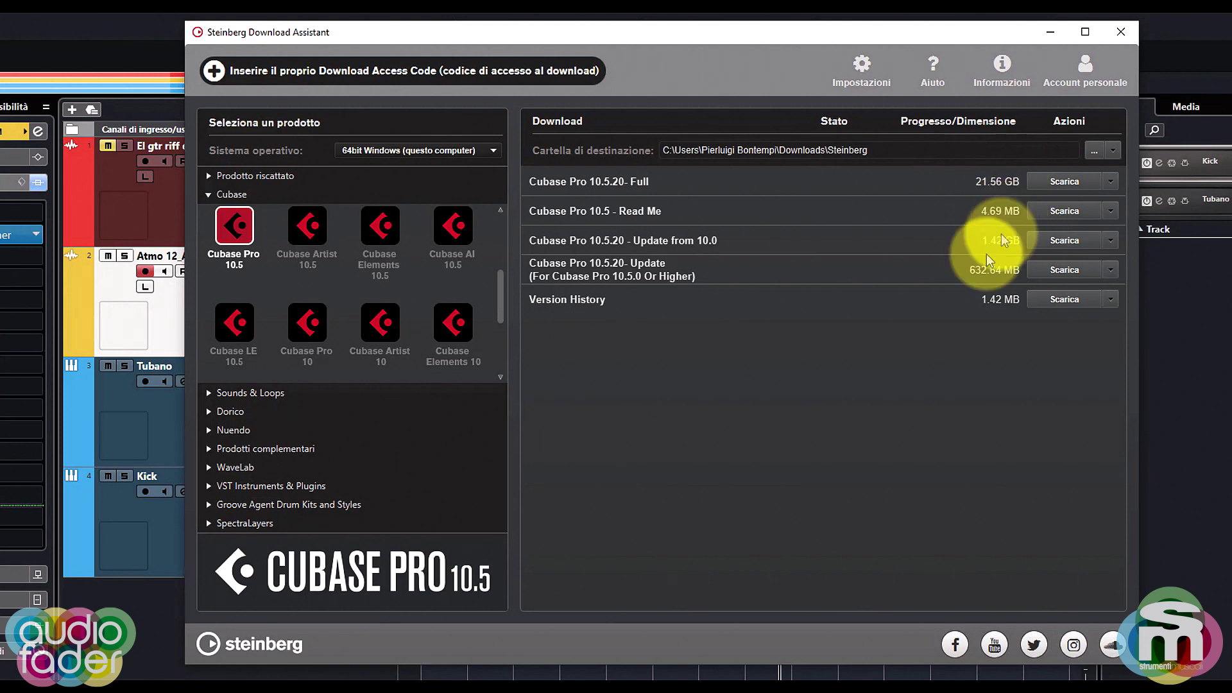
- Examine the required, recommended and optional download components listed for Cubase Pro 11 in the Download Assistant
scroll(428, 318, up, 3)
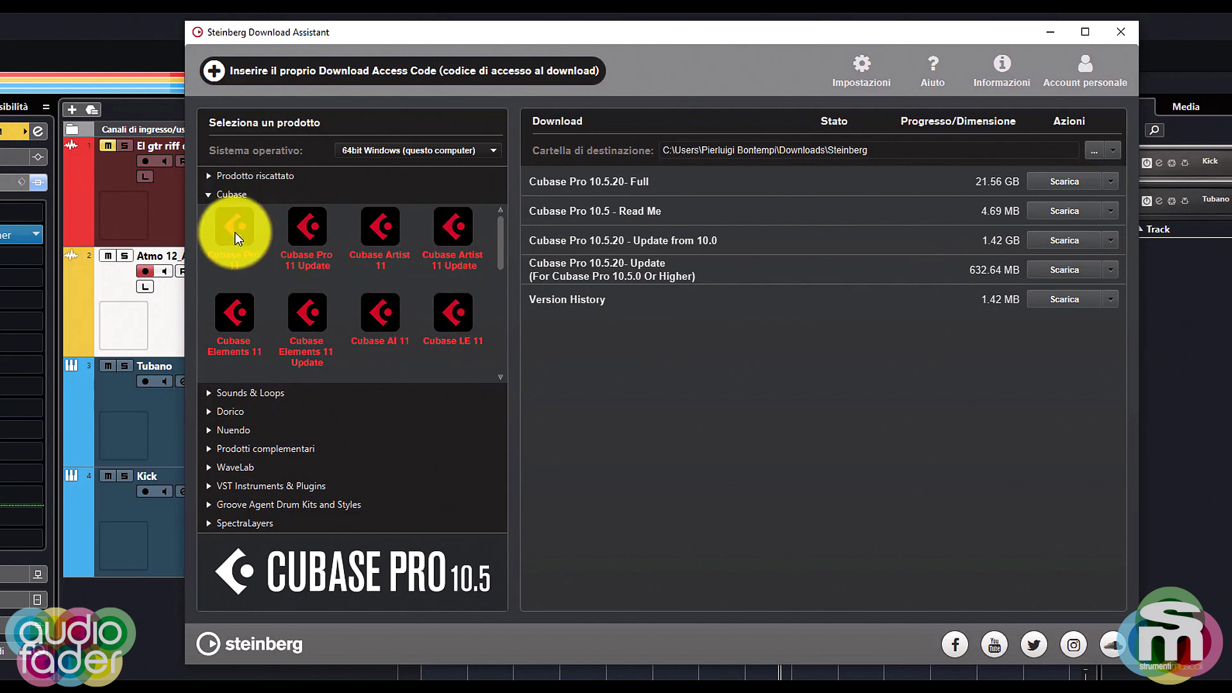
click(235, 233)
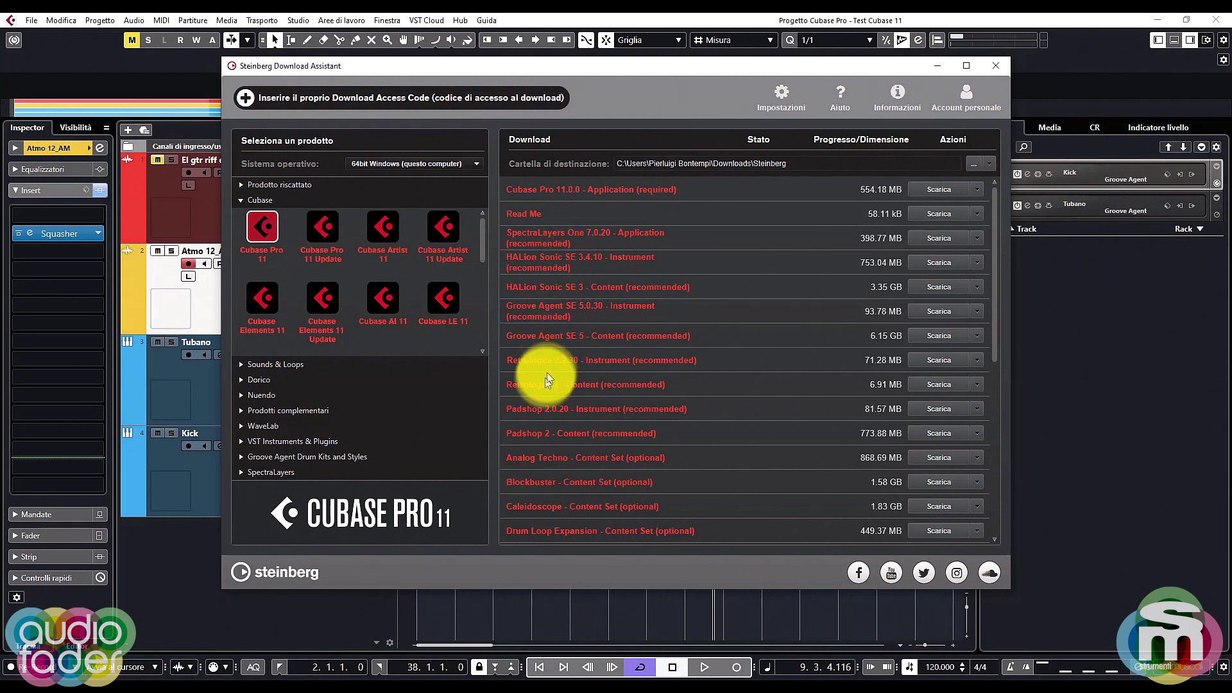
scroll(664, 372, down, 3)
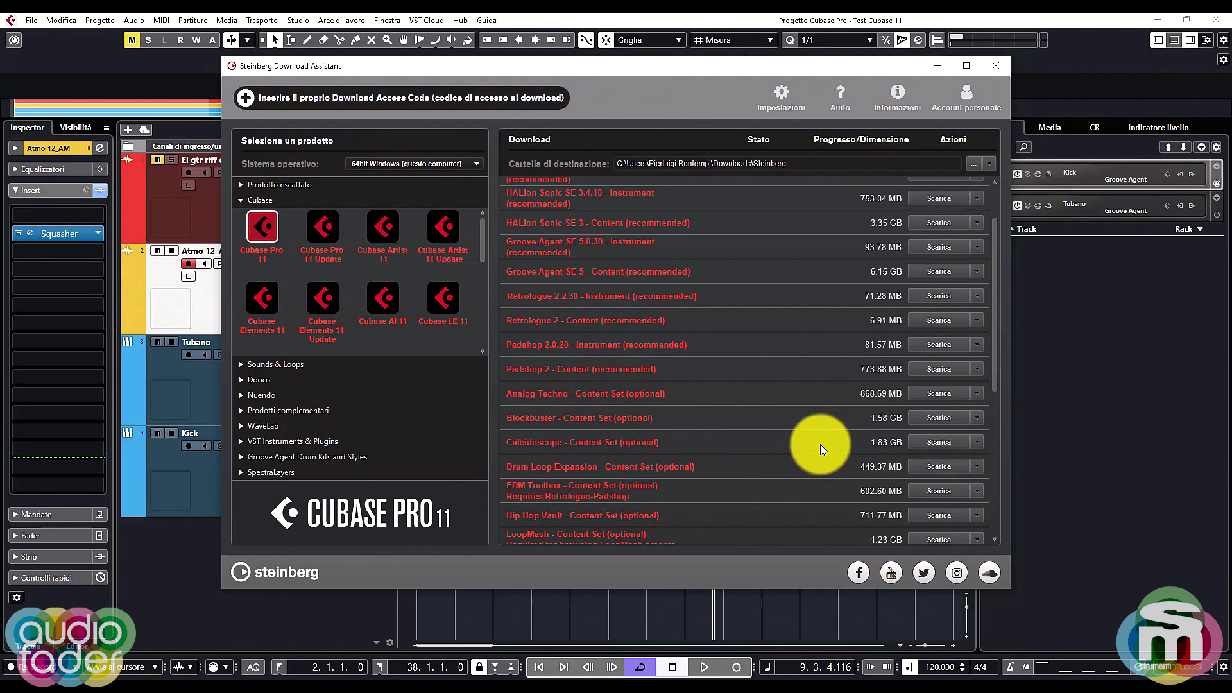
scroll(820, 444, up, 2)
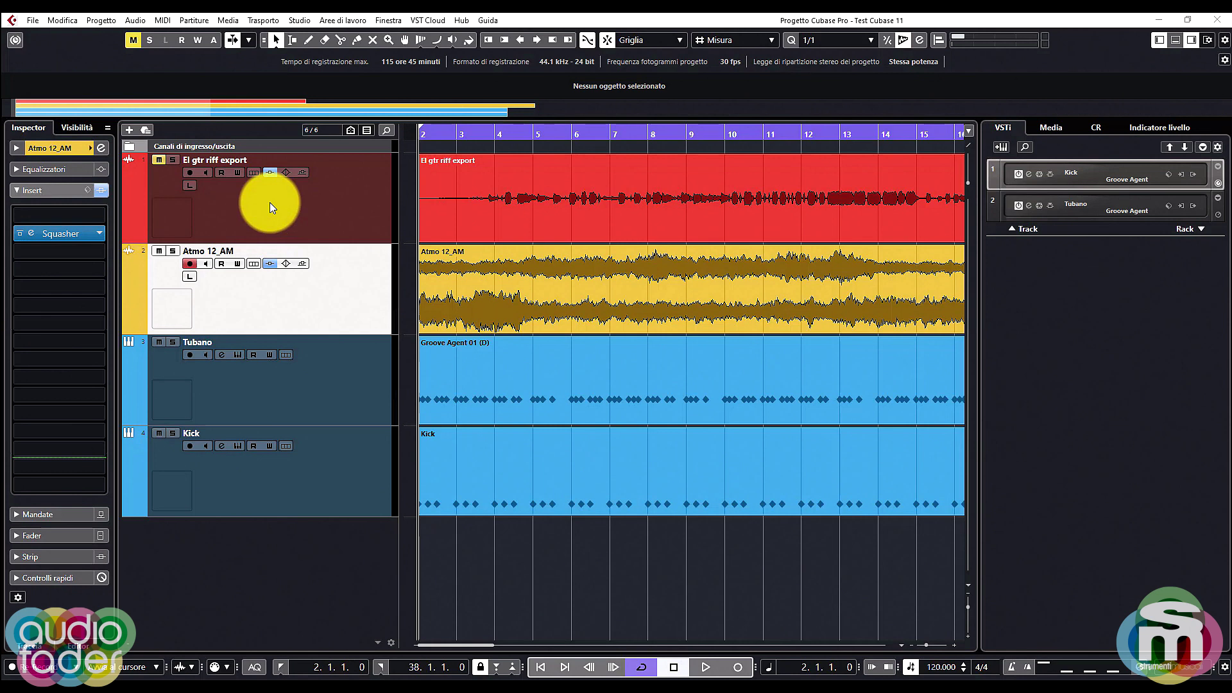
- Open the audio mixdown export and queue the Stereo Out channel as a 48 kHz, 24-bit Wave file
click(33, 21)
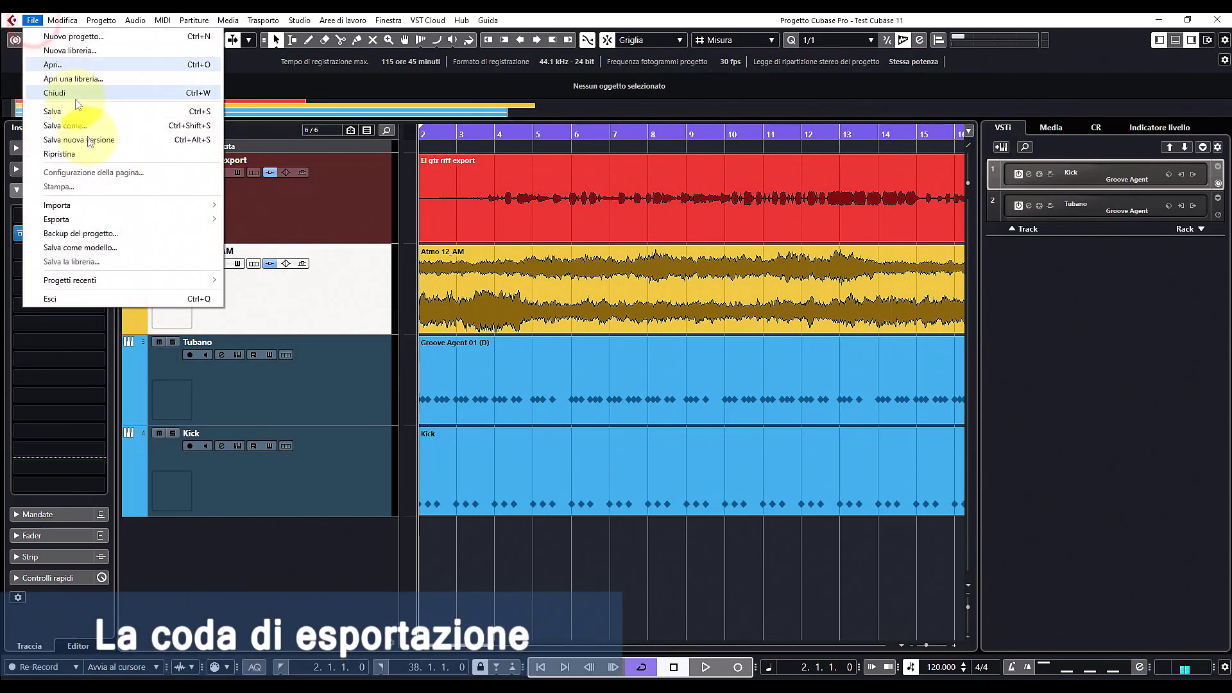
mouse_move(131, 222)
click(272, 223)
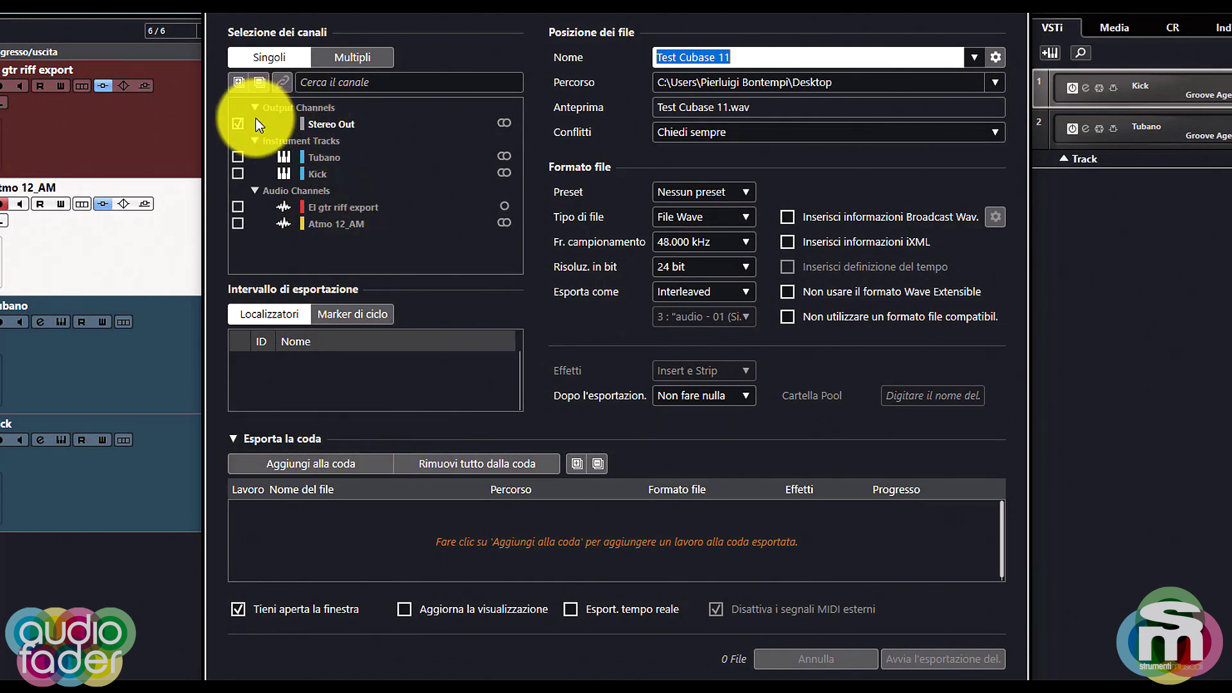
click(330, 464)
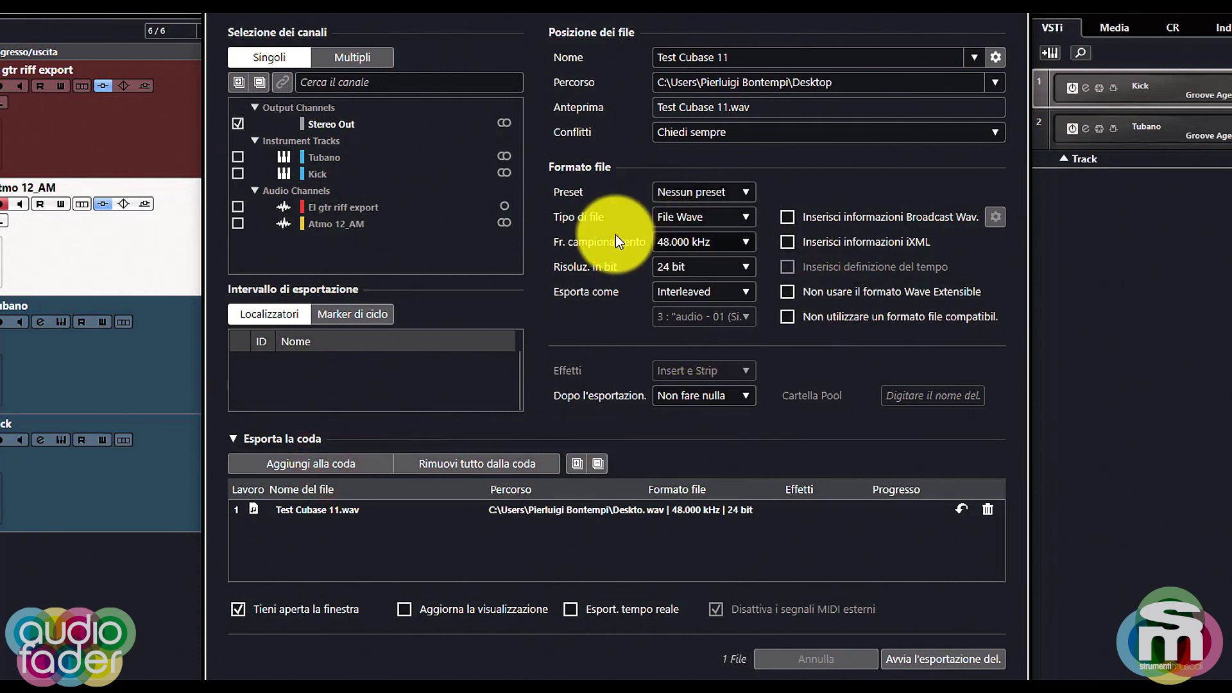
- Change the export file type to MPEG 1 Layer 3 and add the Stereo Out mixdown to the queue
click(737, 216)
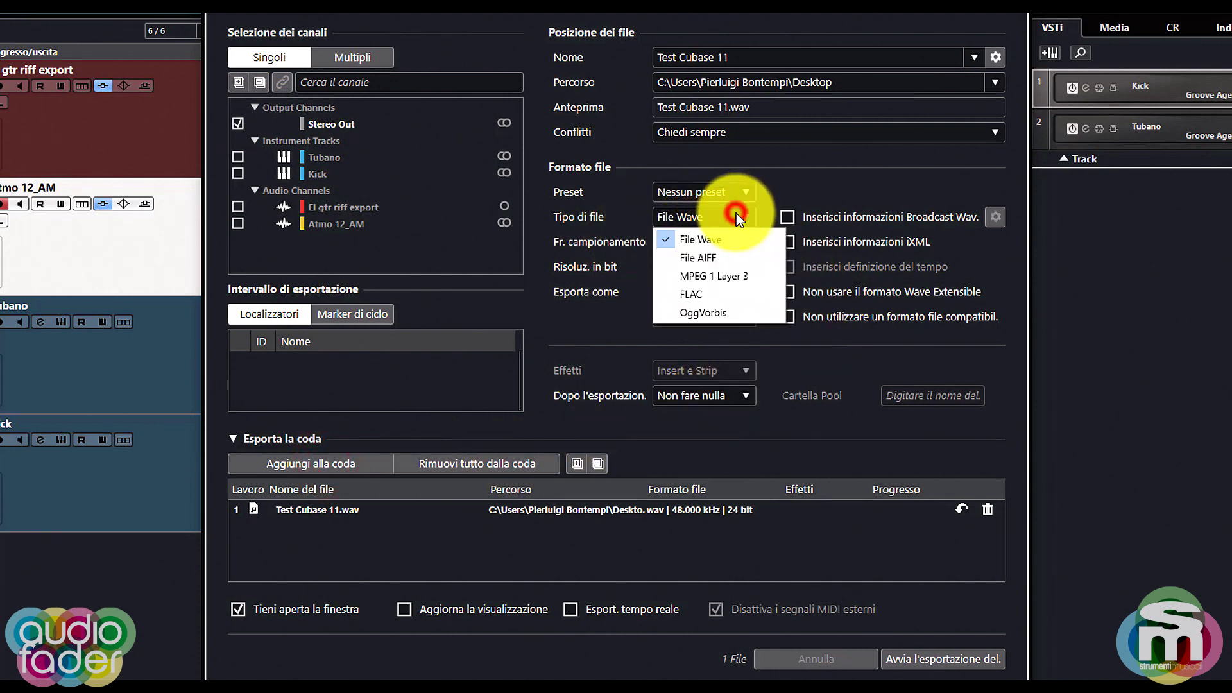
click(714, 276)
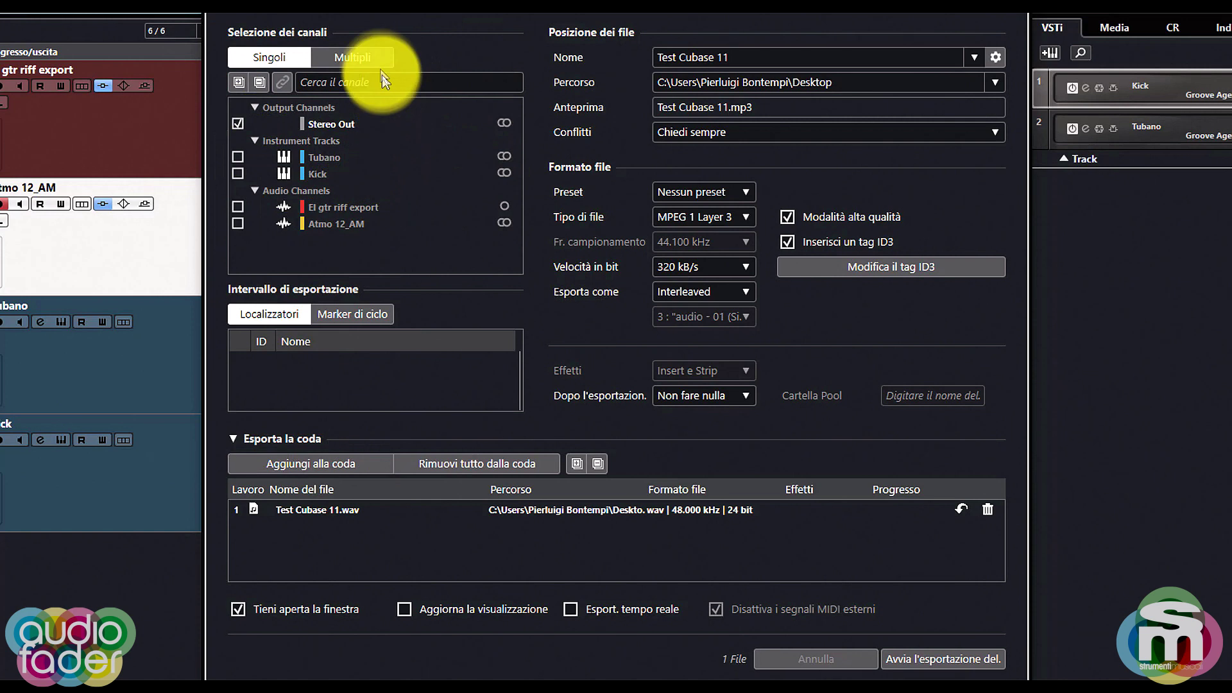
click(340, 460)
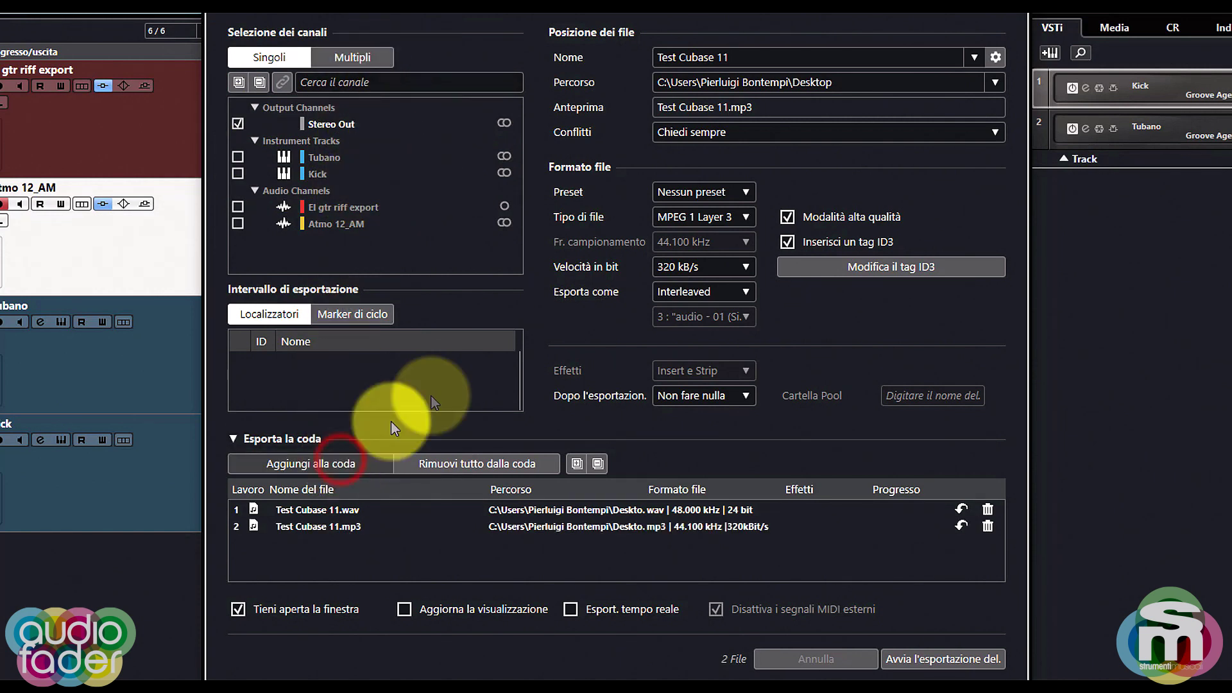
- Queue a multi-channel export of only El gtr riff export as a Wave file with a mono downmix
click(375, 55)
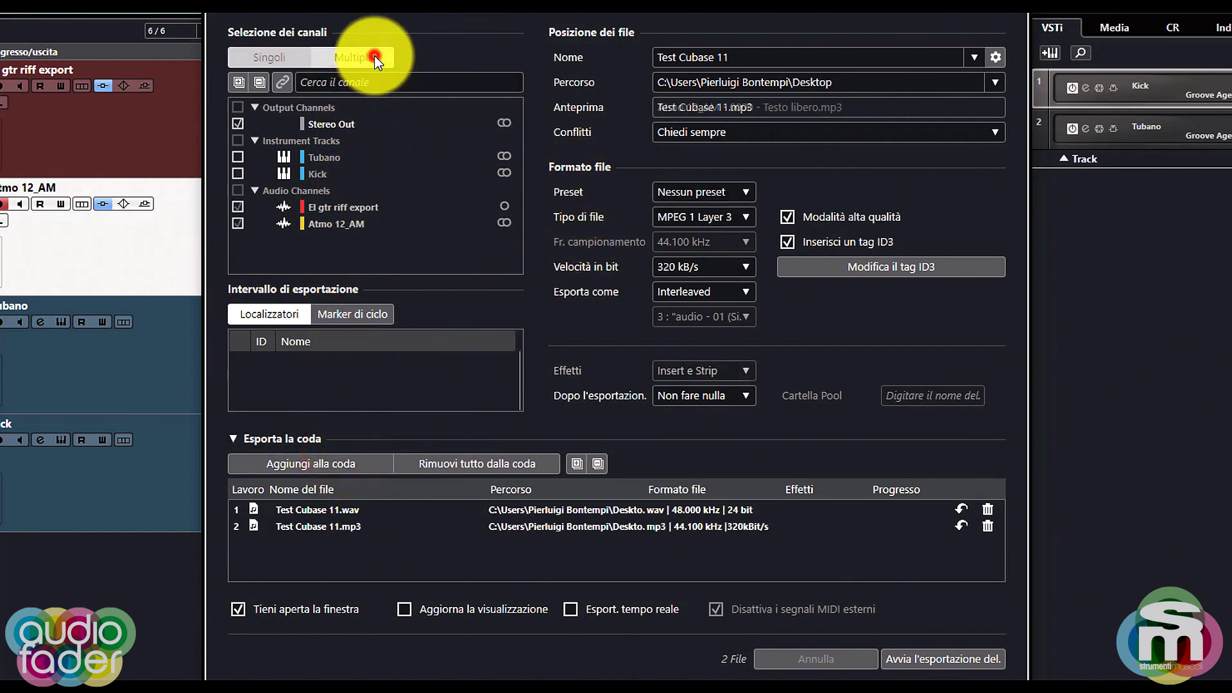
click(237, 223)
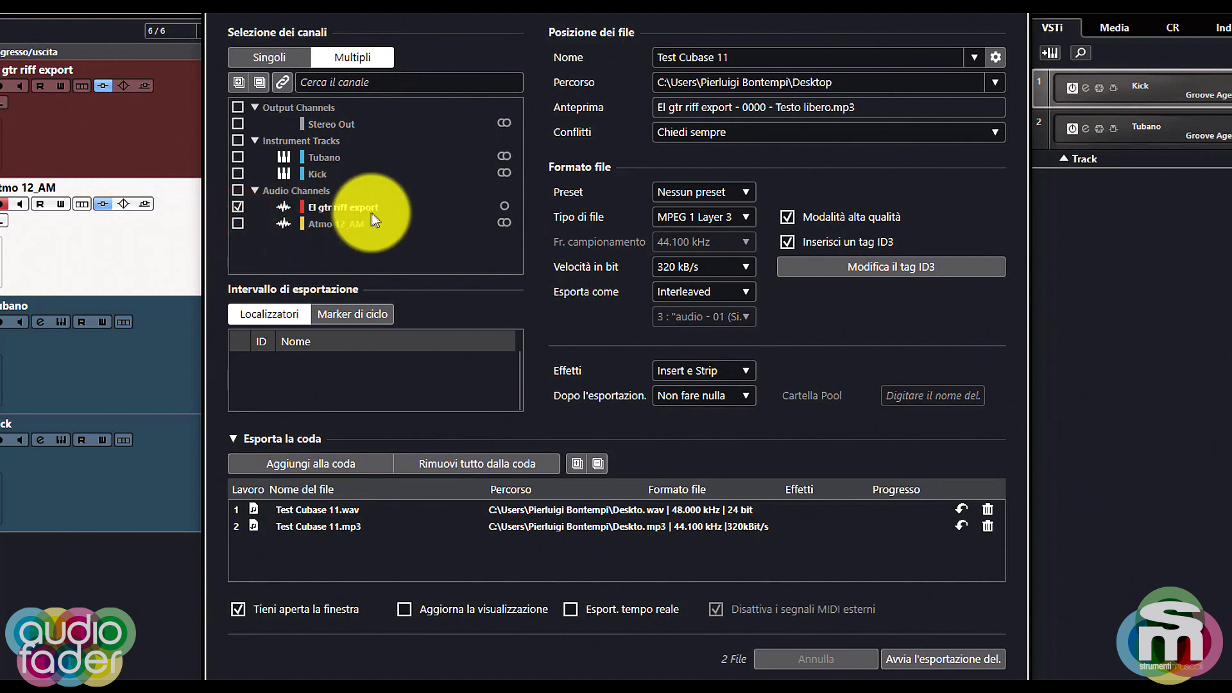
click(726, 214)
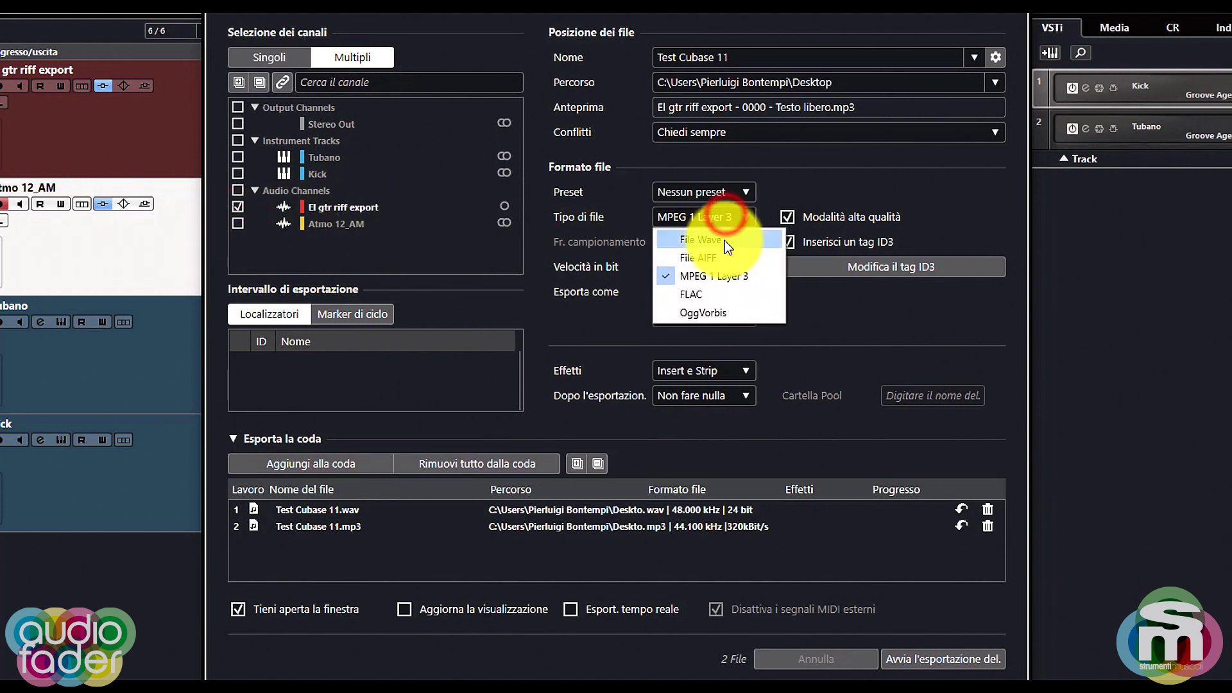
click(725, 240)
click(722, 290)
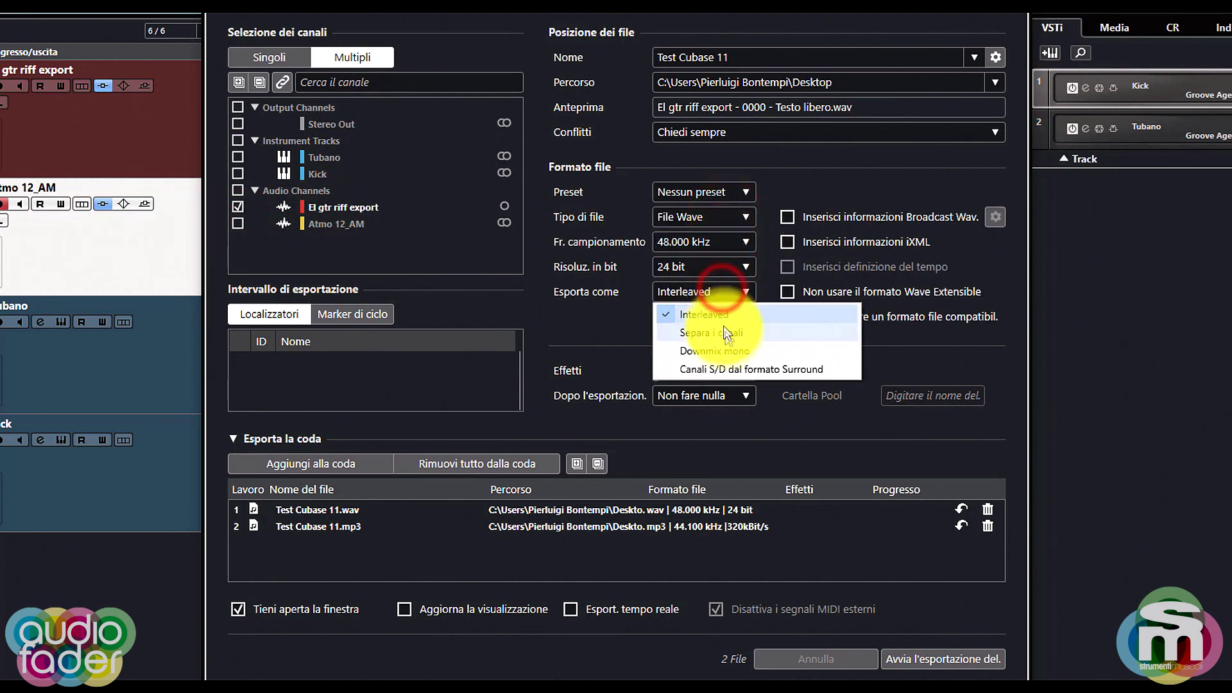
click(725, 351)
click(348, 466)
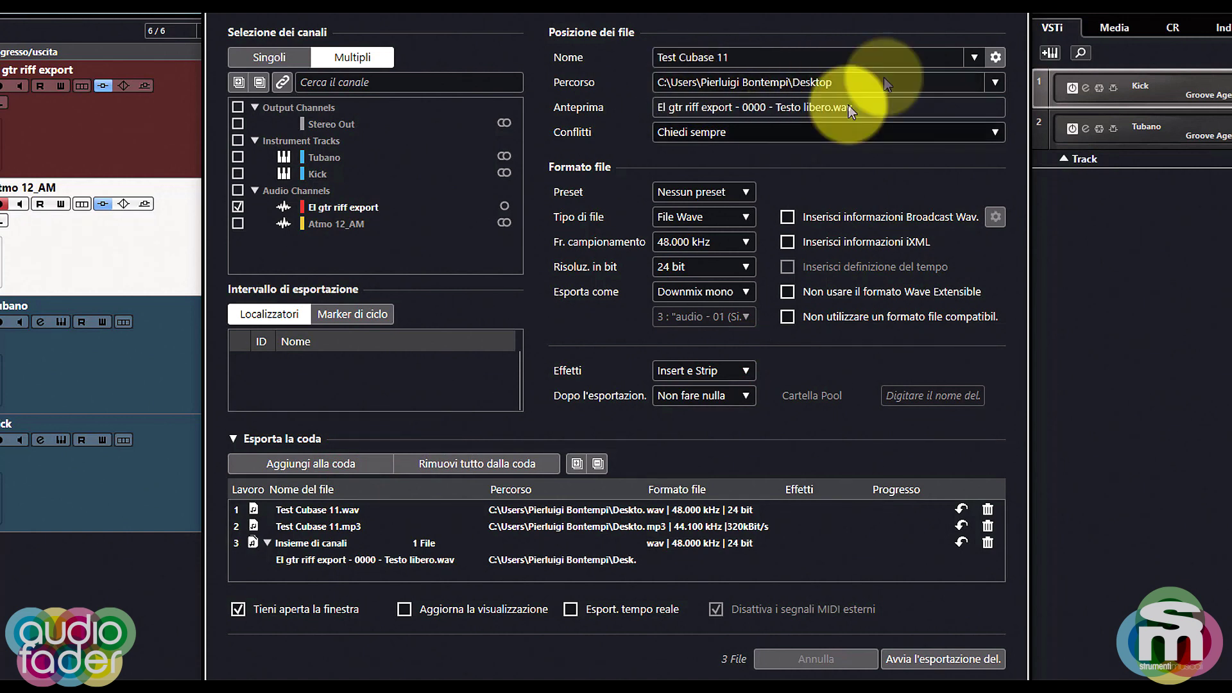
- Review the multi-channel file naming scheme and start exporting the queued jobs
click(996, 57)
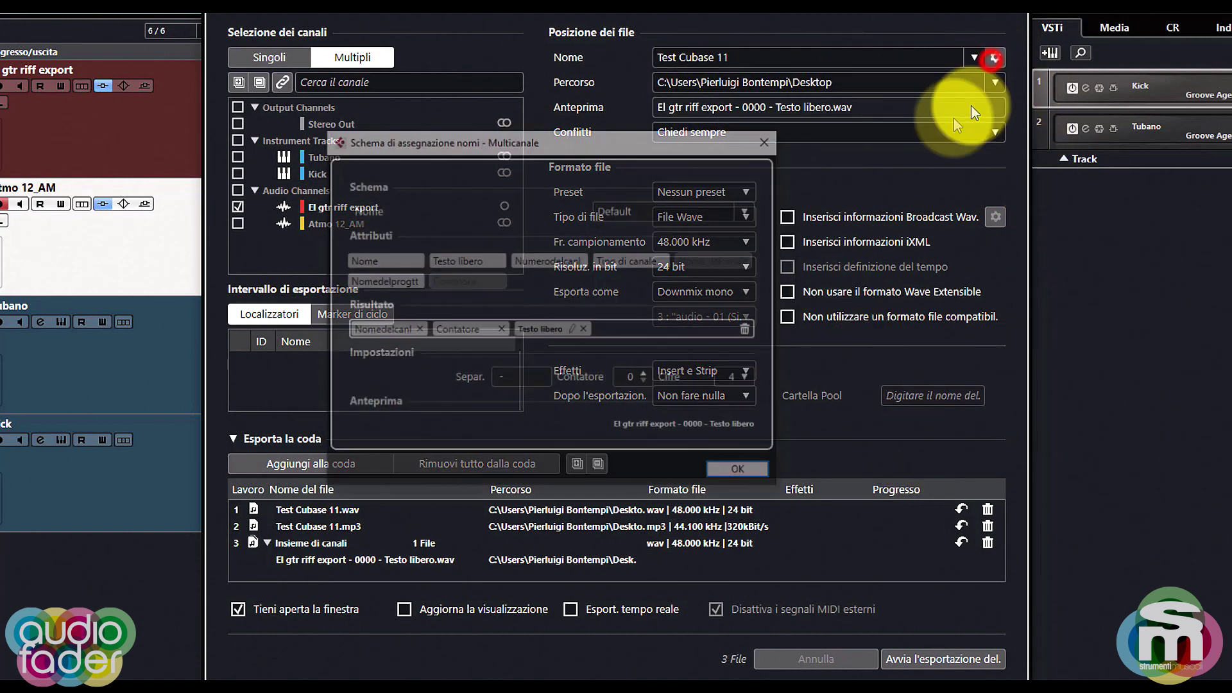
drag(720, 150, 652, 103)
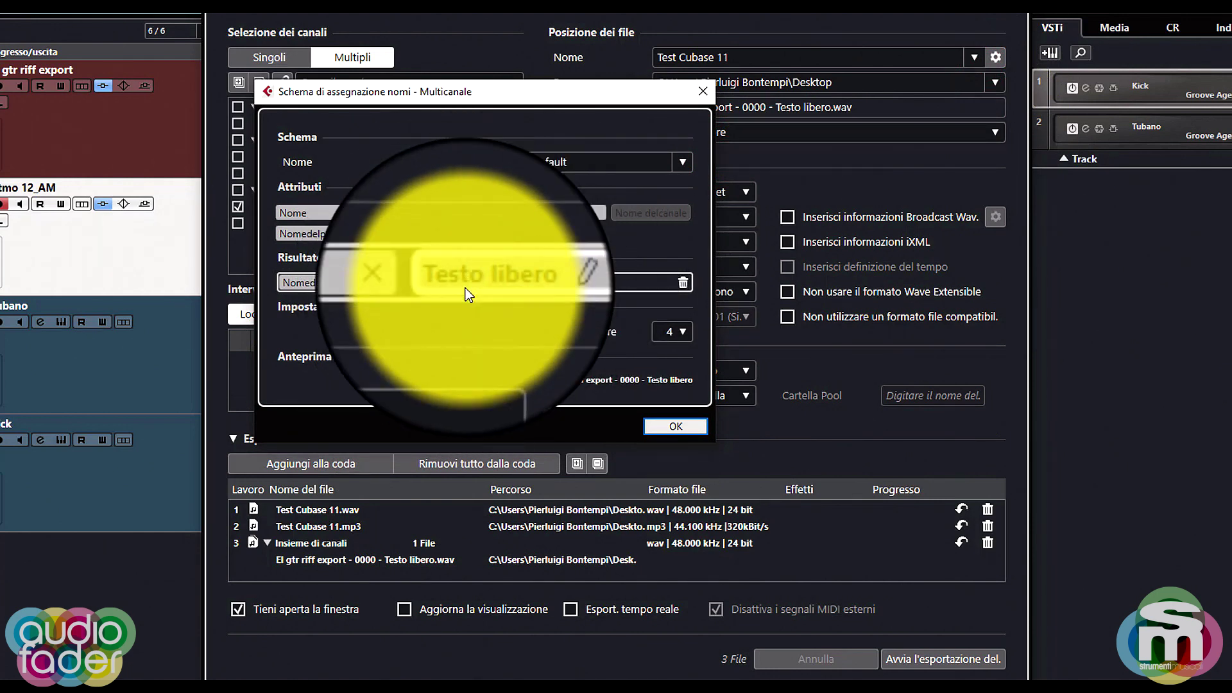
click(672, 432)
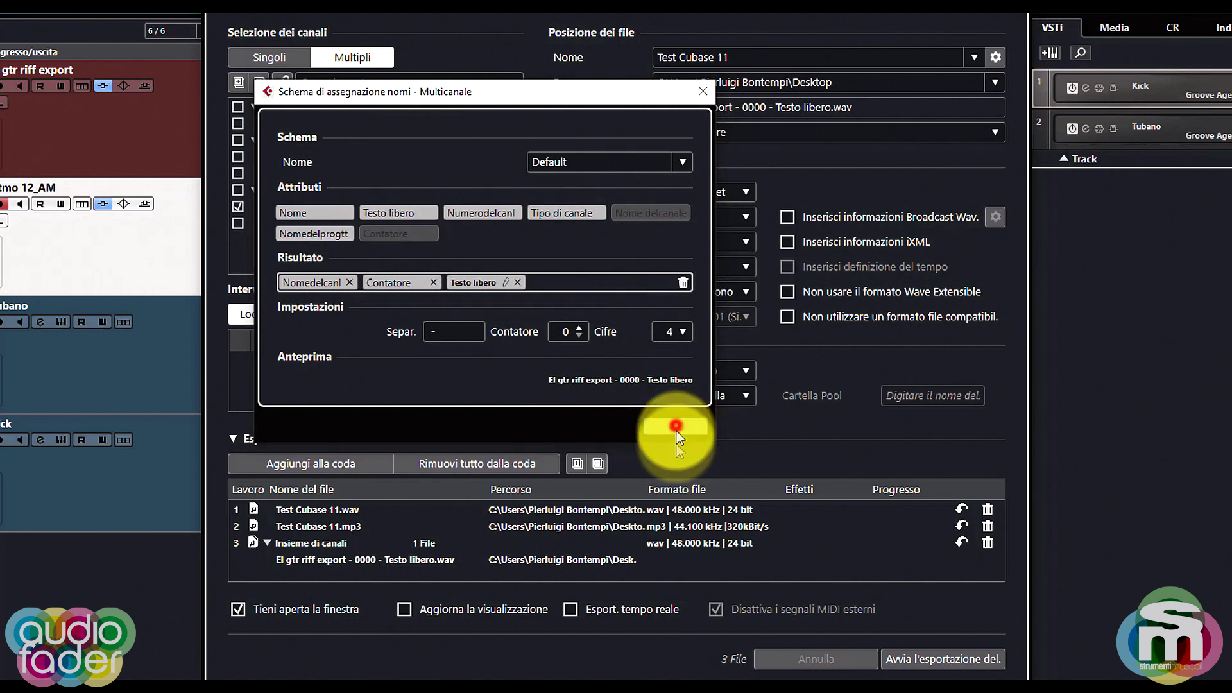
click(956, 659)
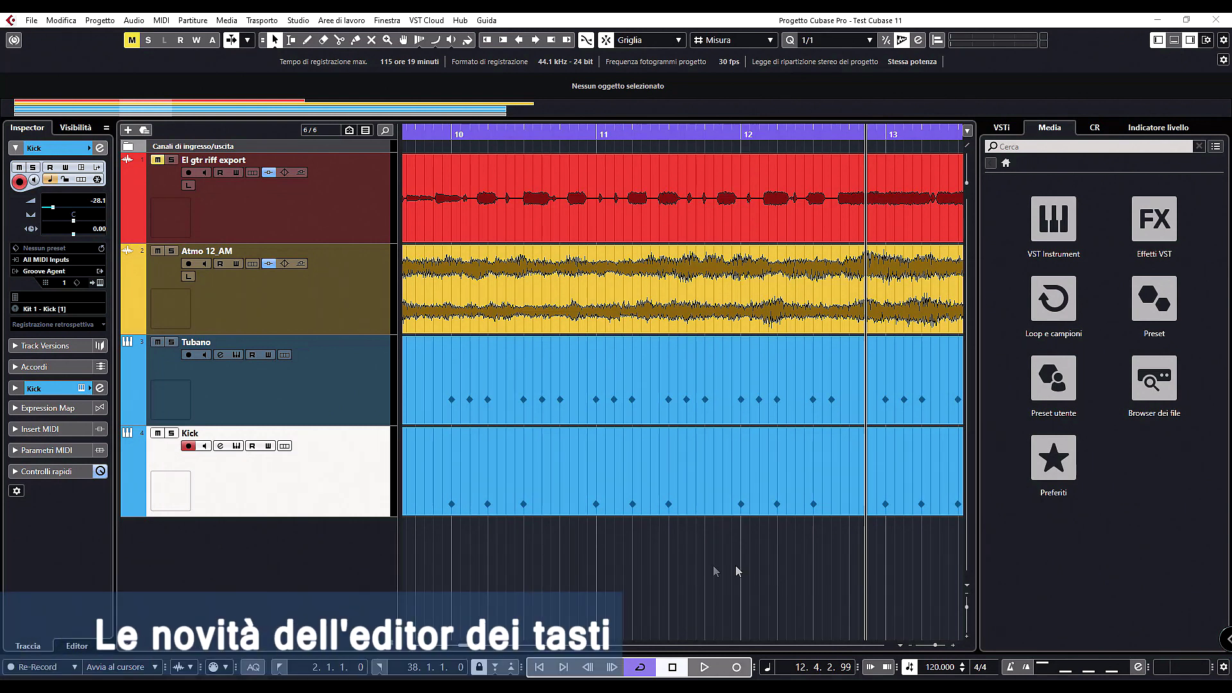
- Add a MIDI track below Kick and set its output routing to Non collegato
right_click(268, 535)
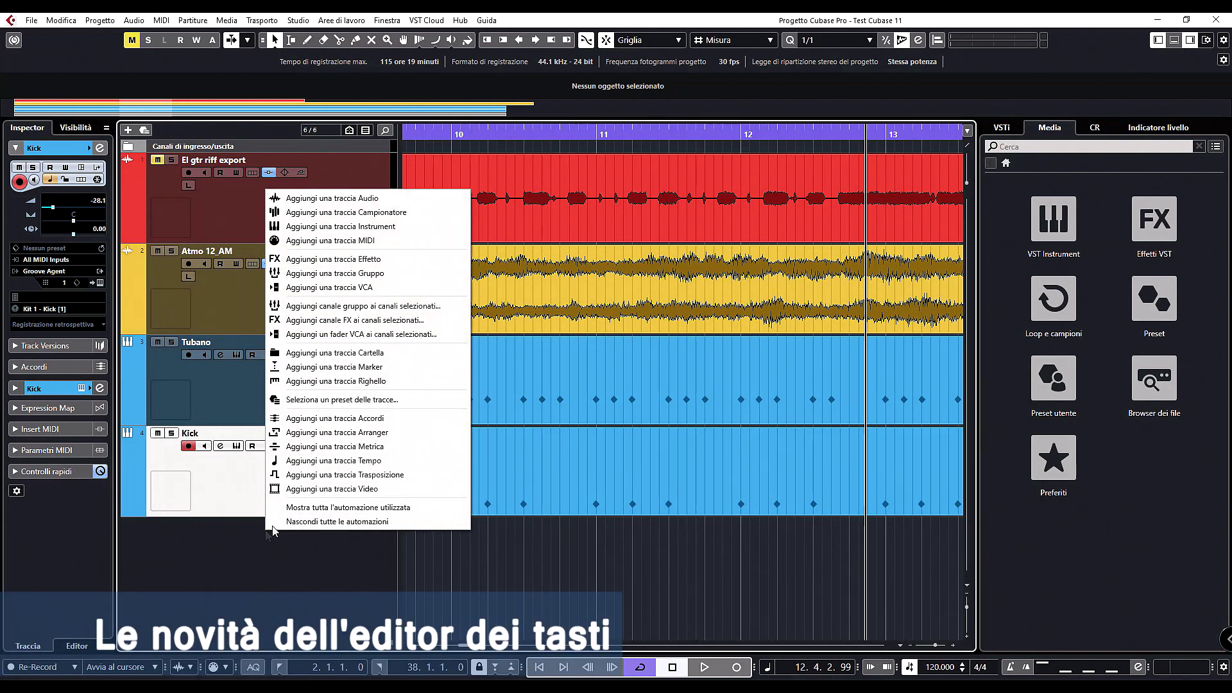
click(404, 243)
click(650, 409)
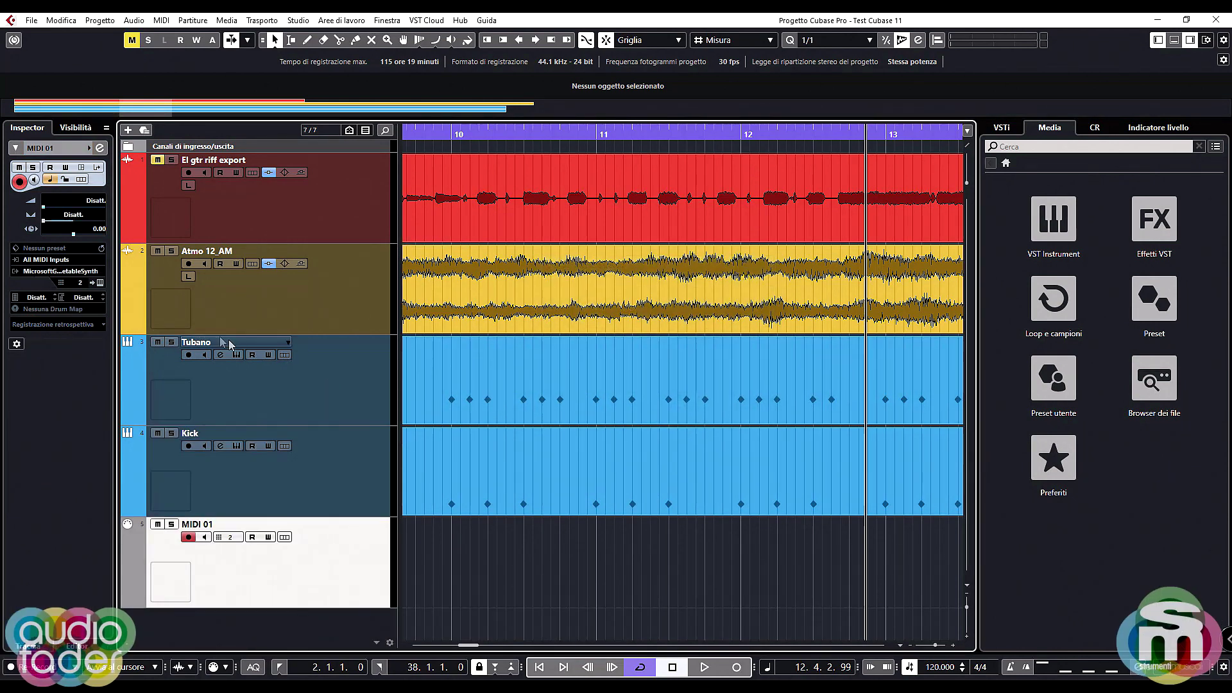
click(61, 272)
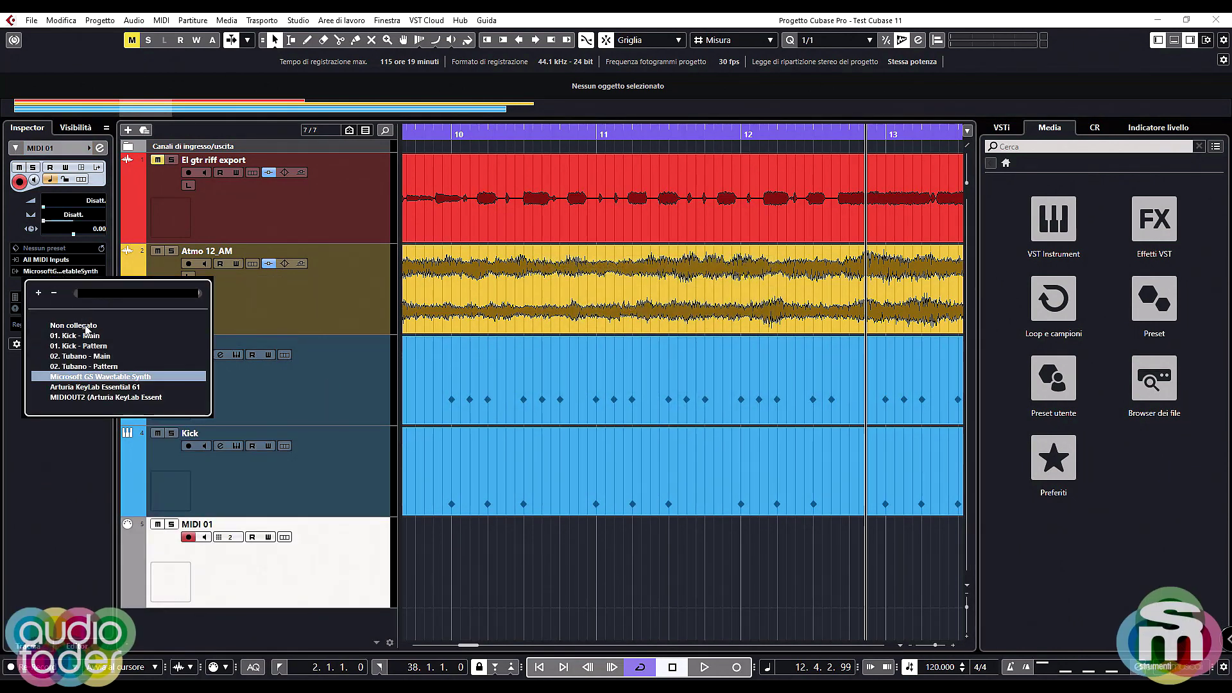
click(73, 321)
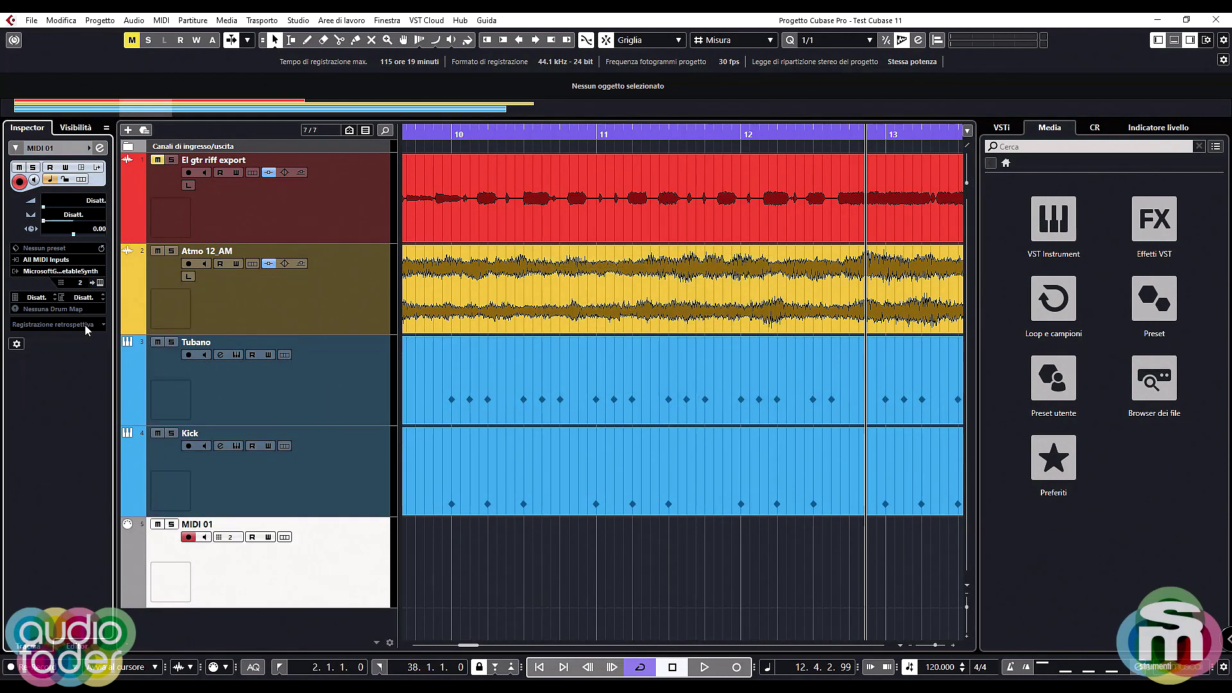
- Create a part on the new MIDI track and draw D#4, A#3, D#3 and F#3 notes between bars 3 and 10
double_click(525, 577)
double_click(525, 577)
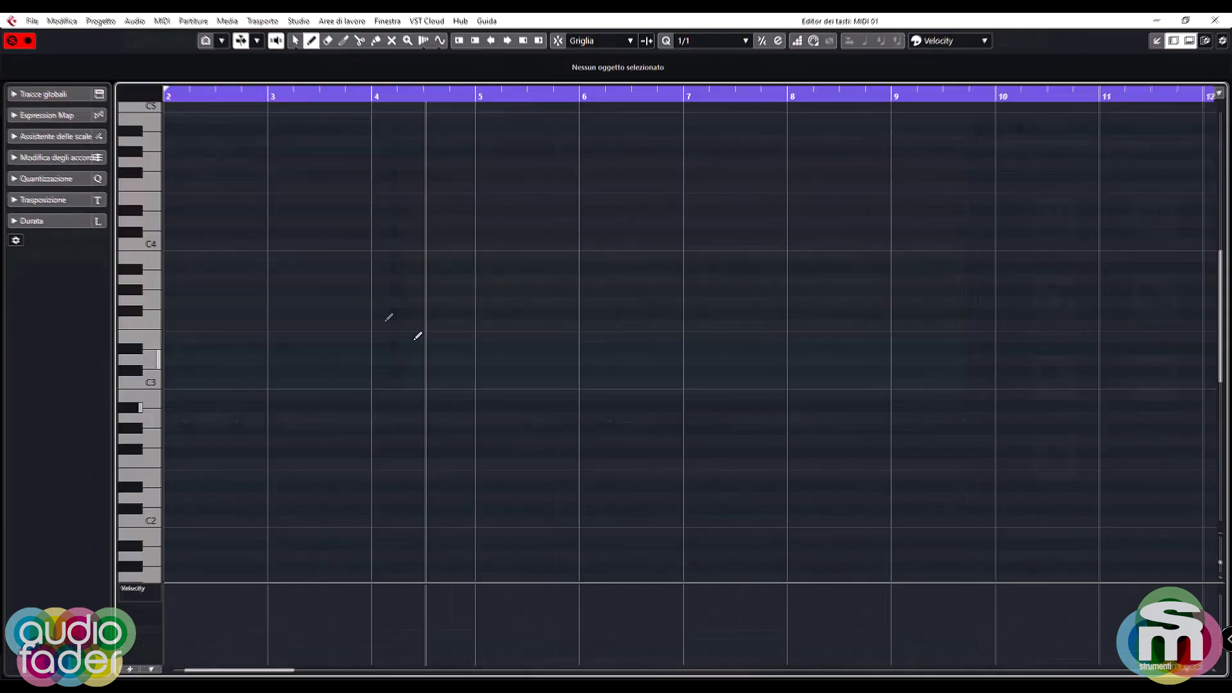
drag(270, 209, 373, 211)
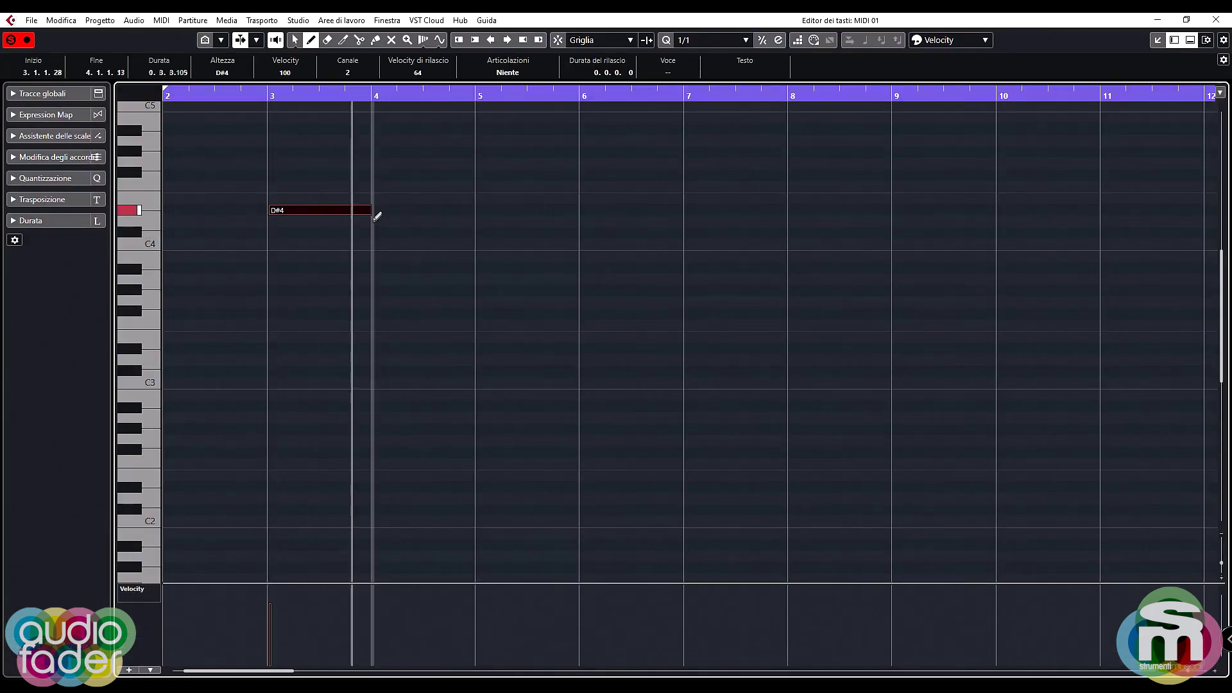
drag(403, 268, 534, 268)
drag(590, 348, 755, 348)
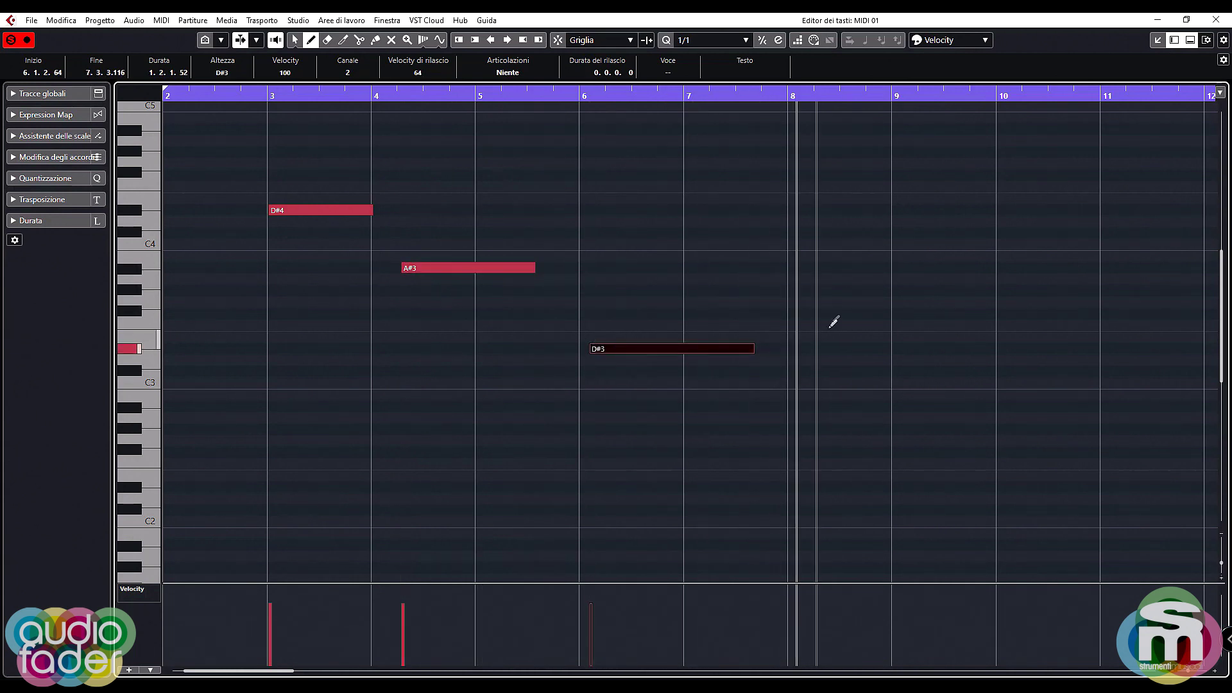
drag(833, 314, 985, 321)
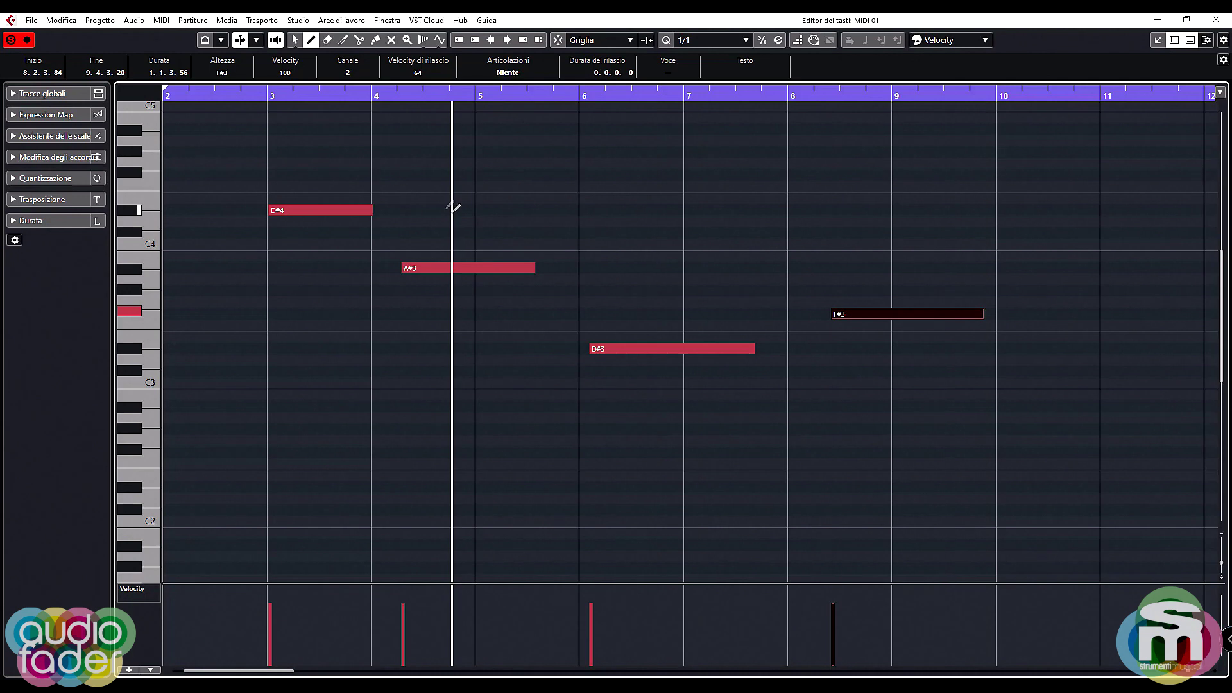
- Delete the D#4 note at bar 3 and undo the deletion
key(1)
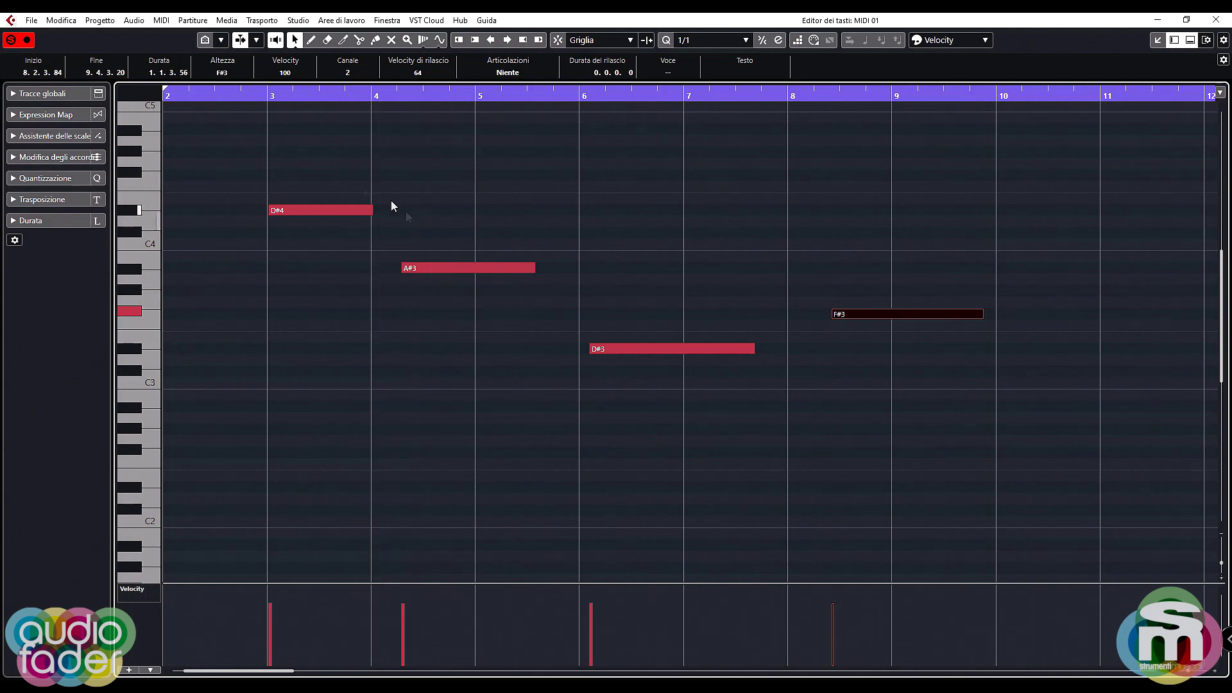
click(311, 212)
key(Delete)
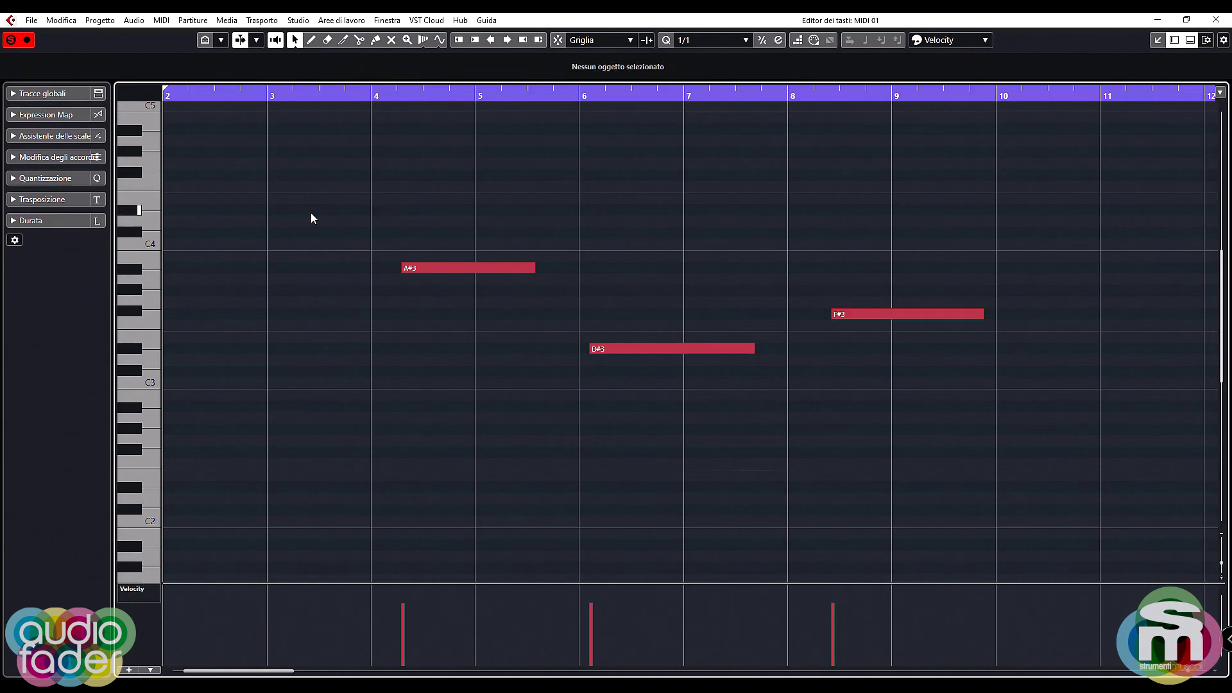
key(ctrl+z)
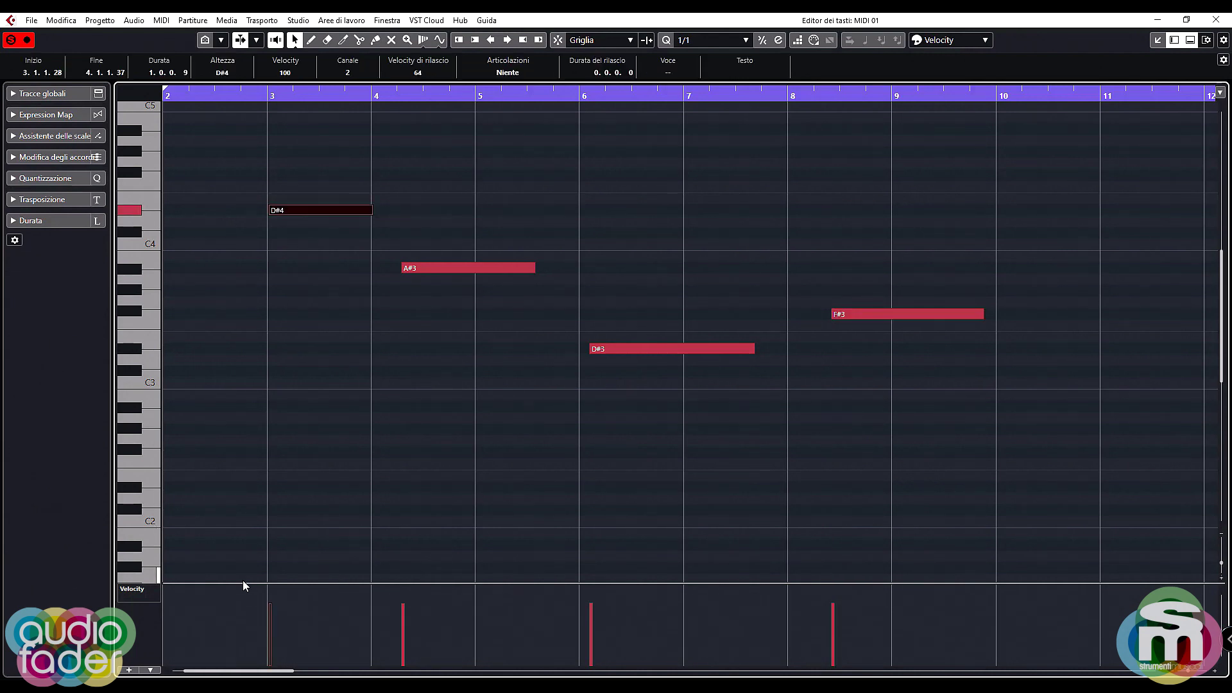
- Enlarge the controller lane below the notes and switch it to display Pitchbend
drag(243, 581, 256, 437)
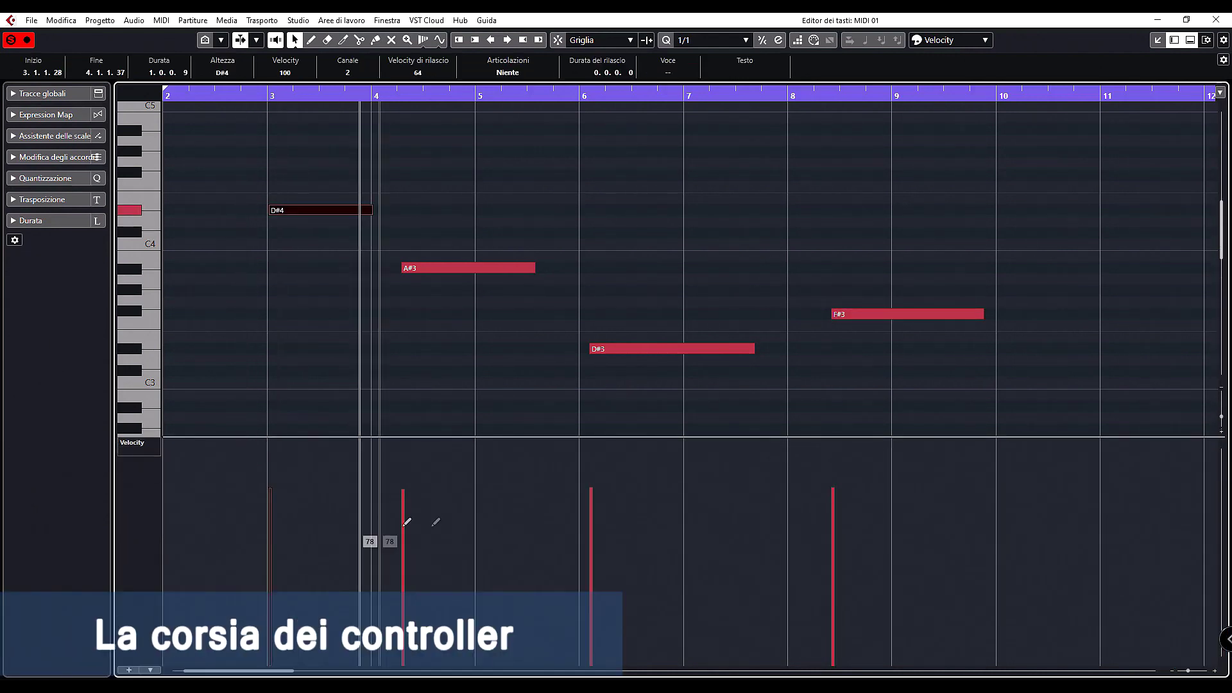
click(150, 445)
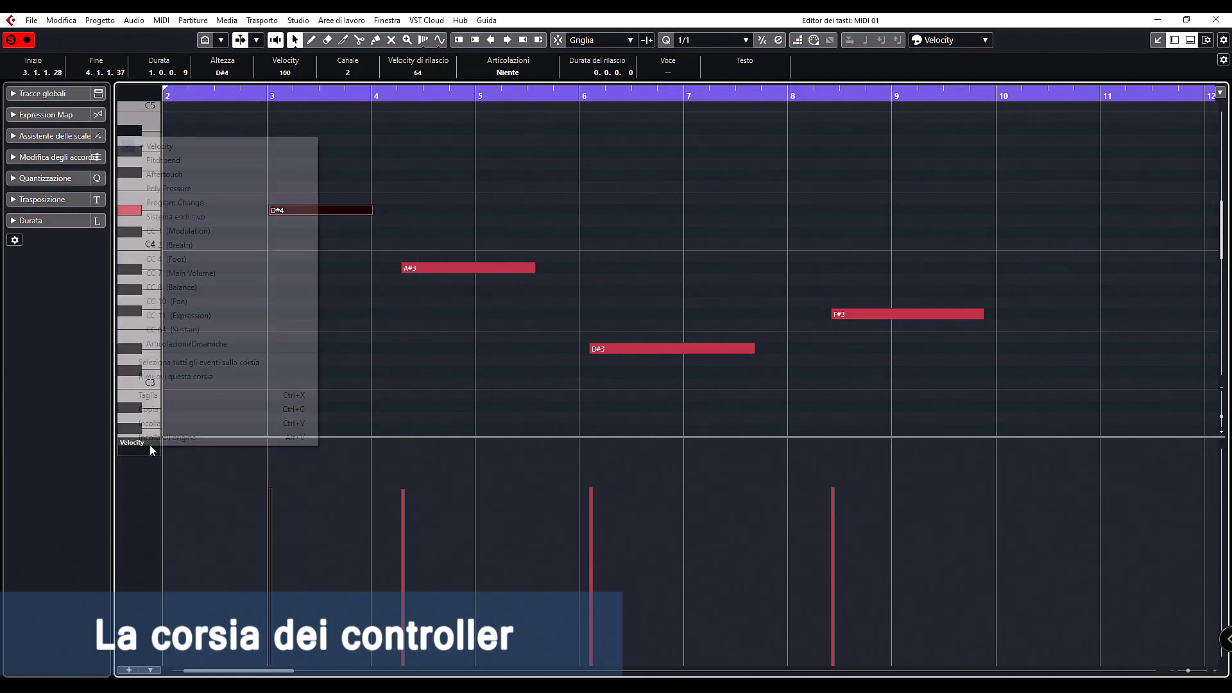
click(221, 162)
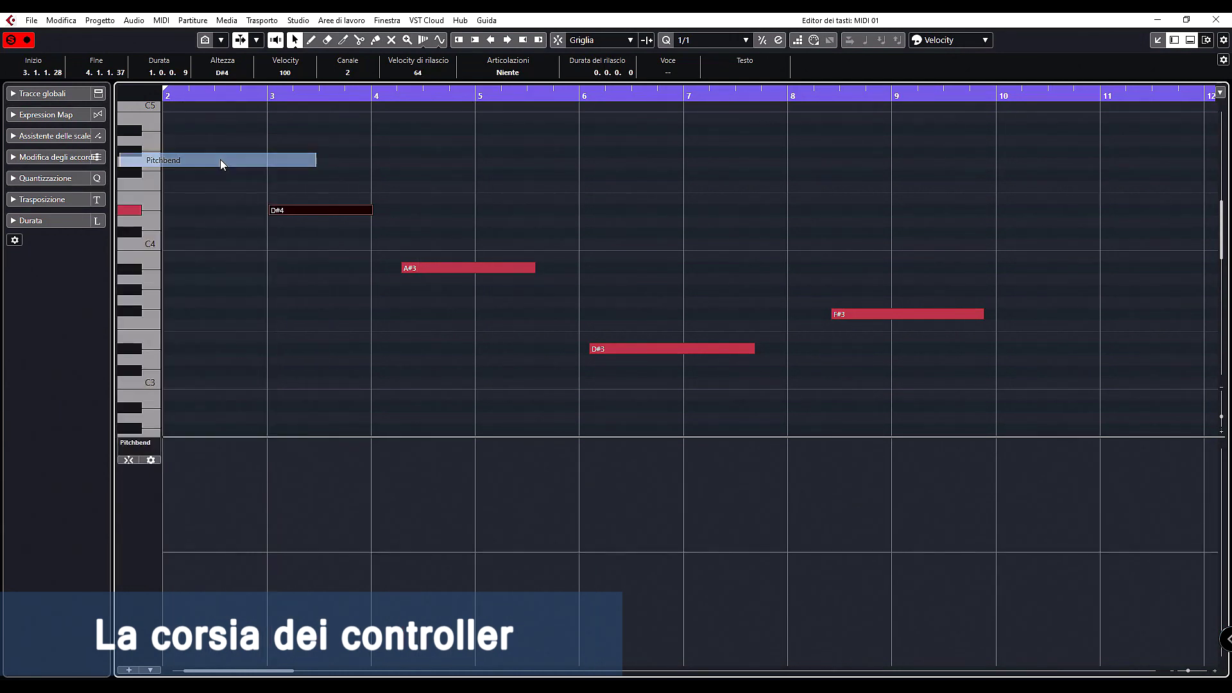
- Show the semitone grid in the Pitchbend lane and link the upward and downward pitchbend ranges
click(152, 460)
click(505, 295)
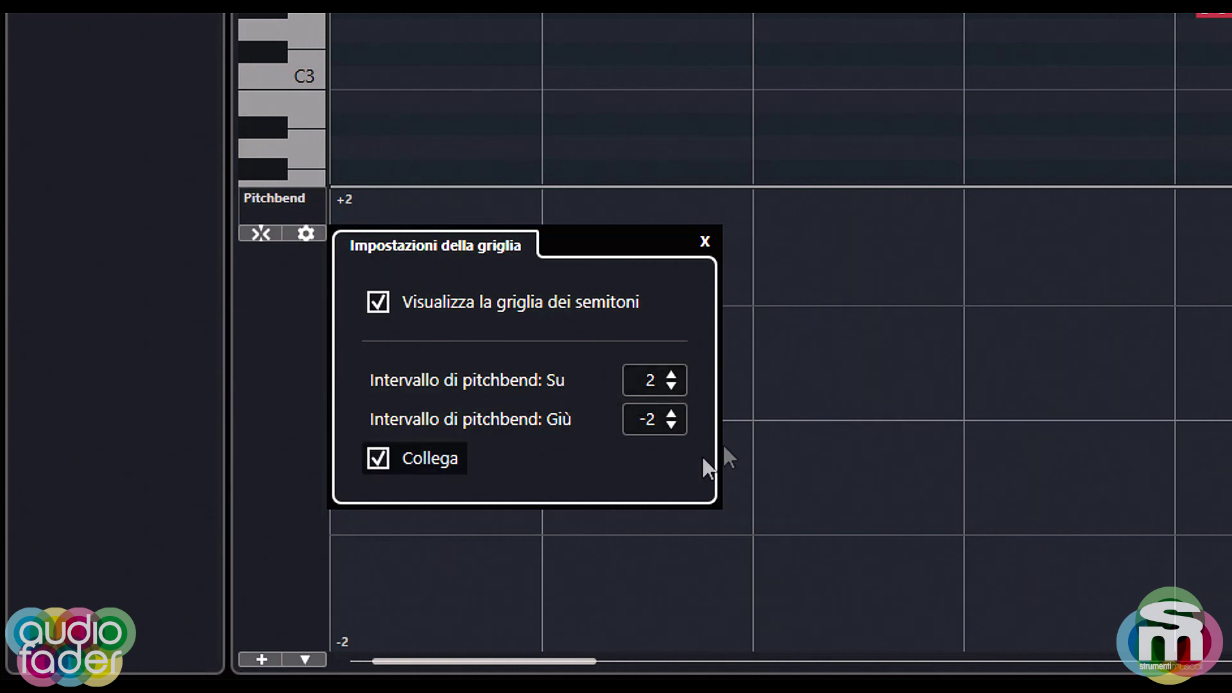
click(378, 458)
click(414, 459)
- Set the linked pitchbend ranges to 4 semitones up and -4 down, and close the grid settings
double_click(652, 392)
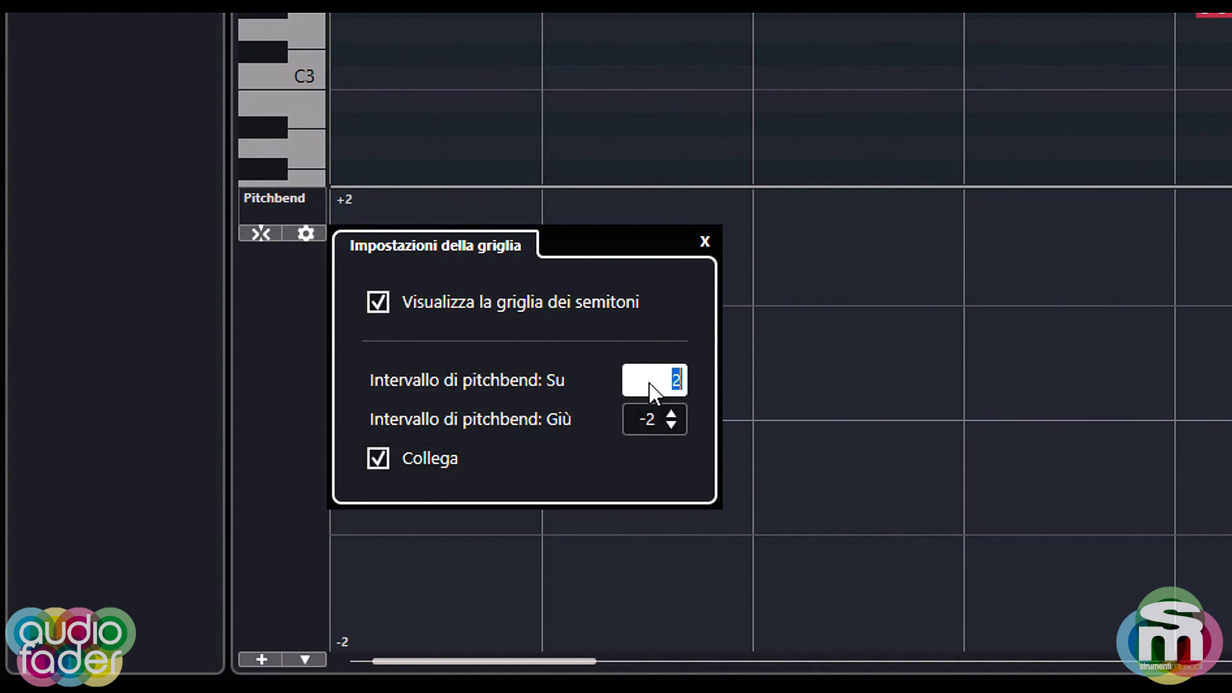
text(4)
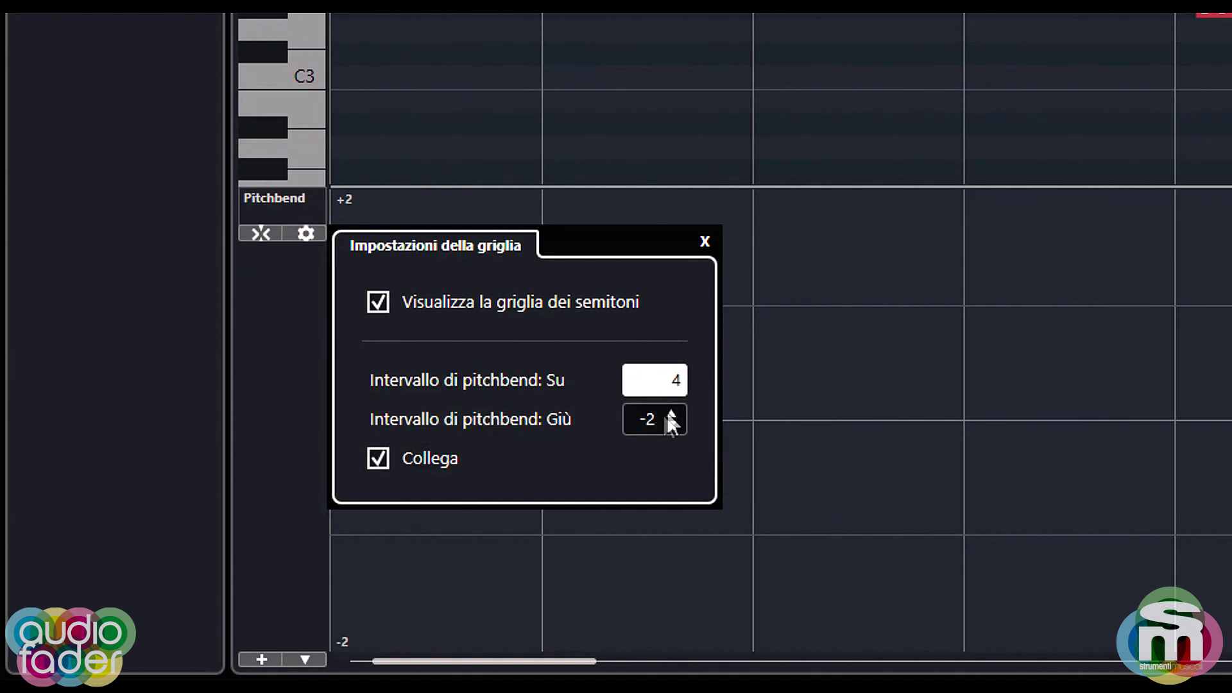
click(641, 425)
click(643, 479)
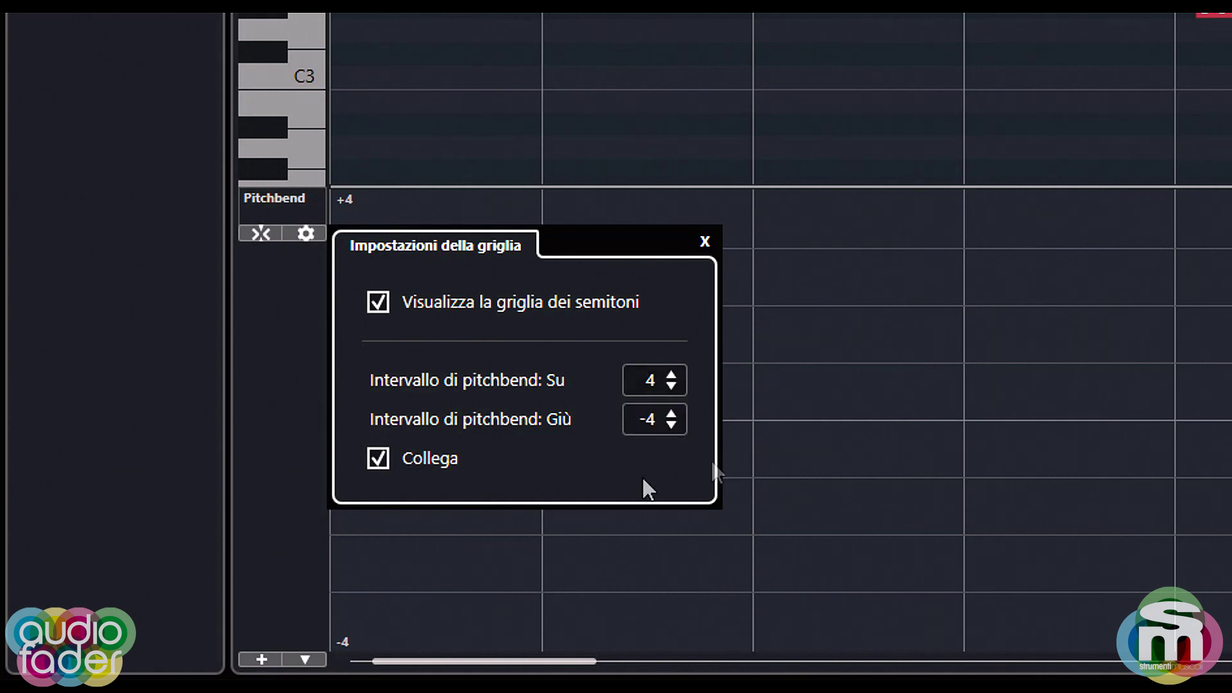
click(704, 241)
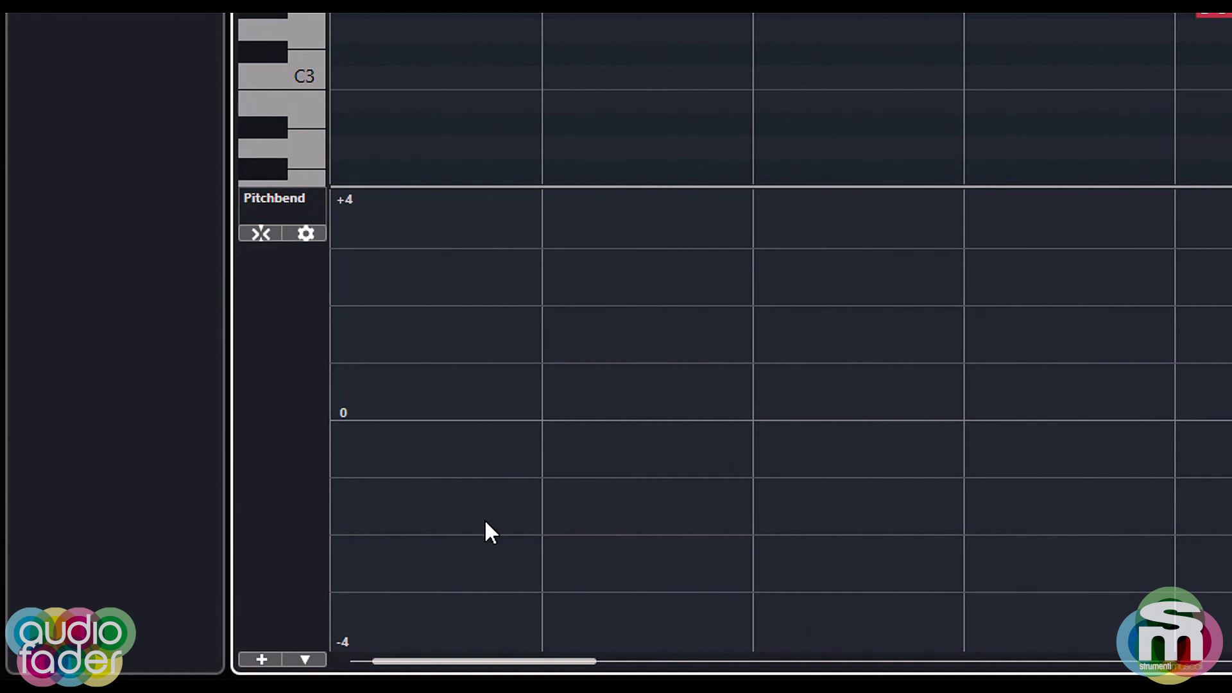
- Enable pitchbend snapping and draw a semitone-stepped curve between bars 3 and 7 that rises to +4 and falls back
click(265, 234)
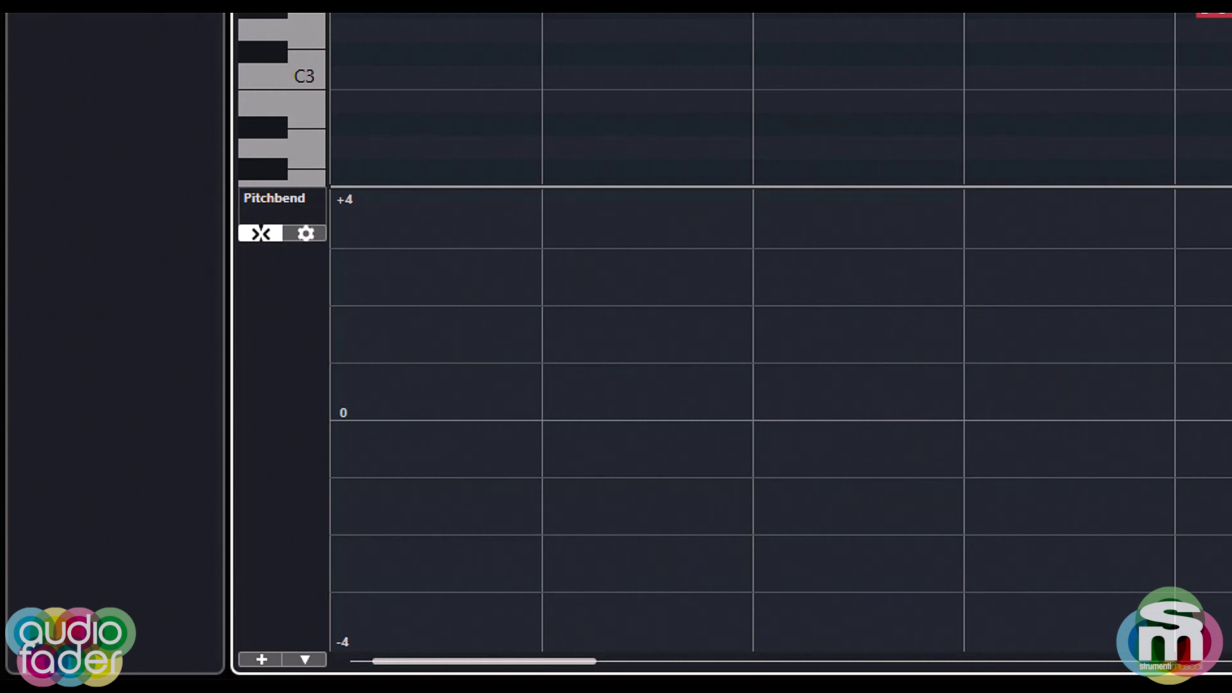
click(567, 363)
mouse_move(581, 364)
mouse_down()
mouse_move(651, 360)
mouse_move(665, 308)
mouse_move(823, 305)
mouse_move(839, 249)
mouse_up()
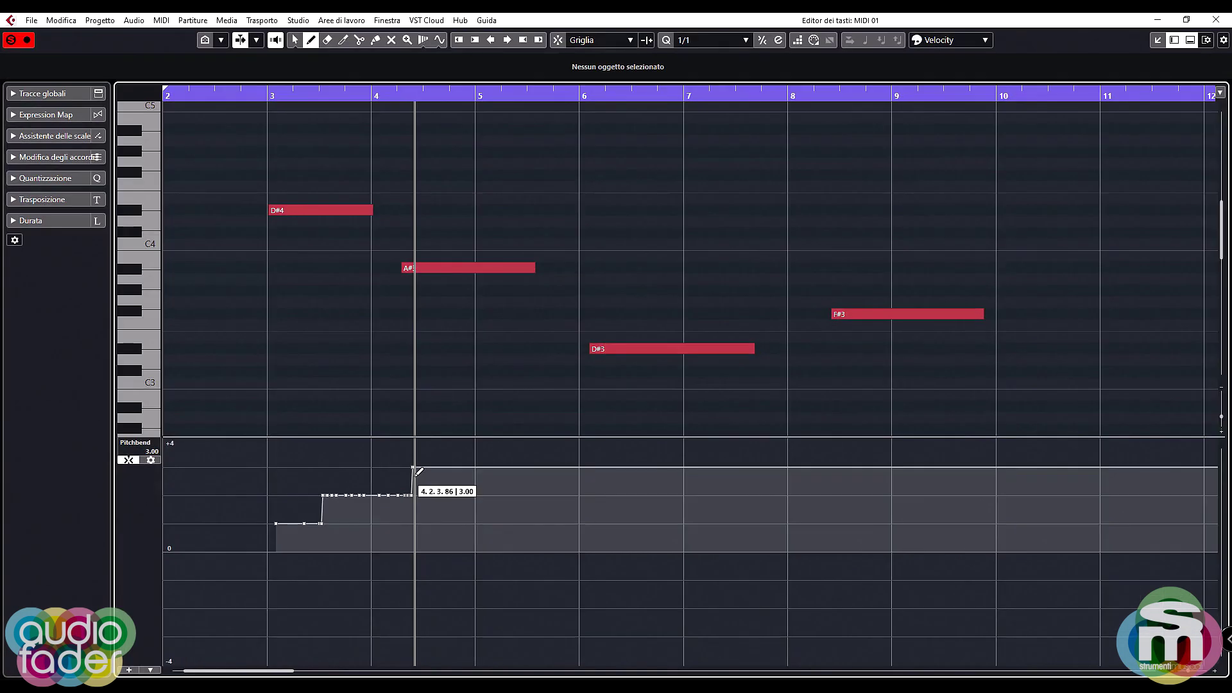
mouse_move(414, 469)
mouse_down()
mouse_move(559, 443)
mouse_move(665, 491)
mouse_move(664, 508)
mouse_up()
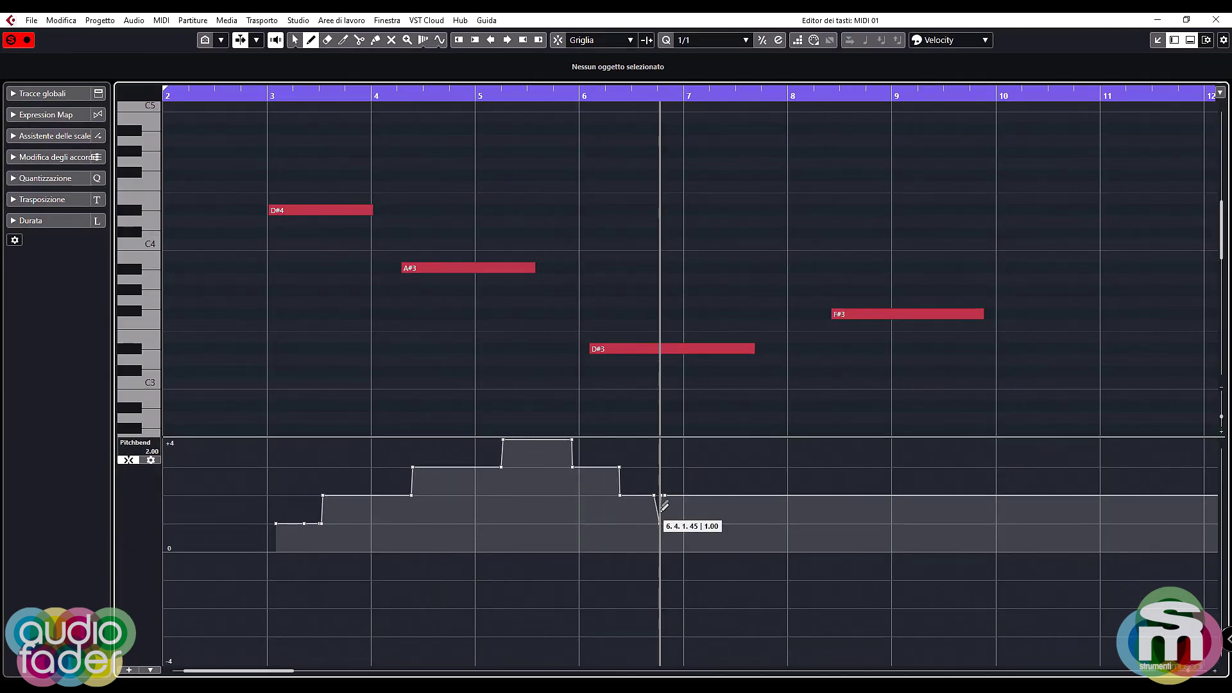
- Check which type is set for new controller events, Gradino or Rampa, in the controller lane options
click(145, 671)
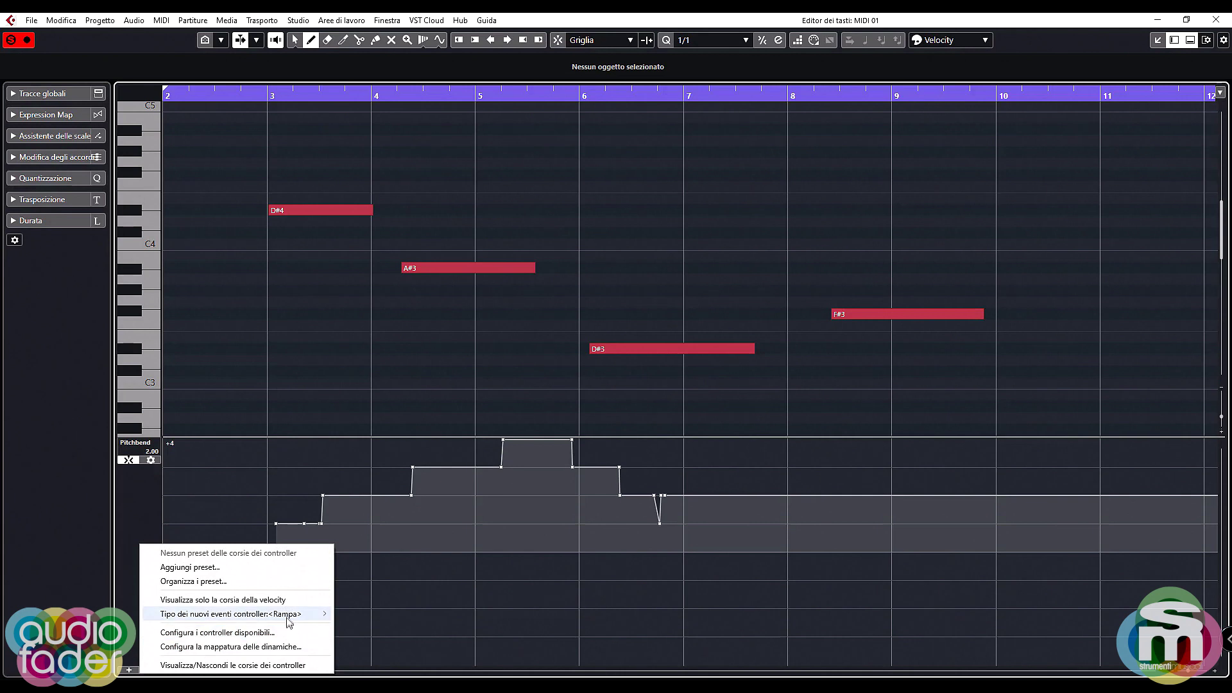
mouse_move(289, 616)
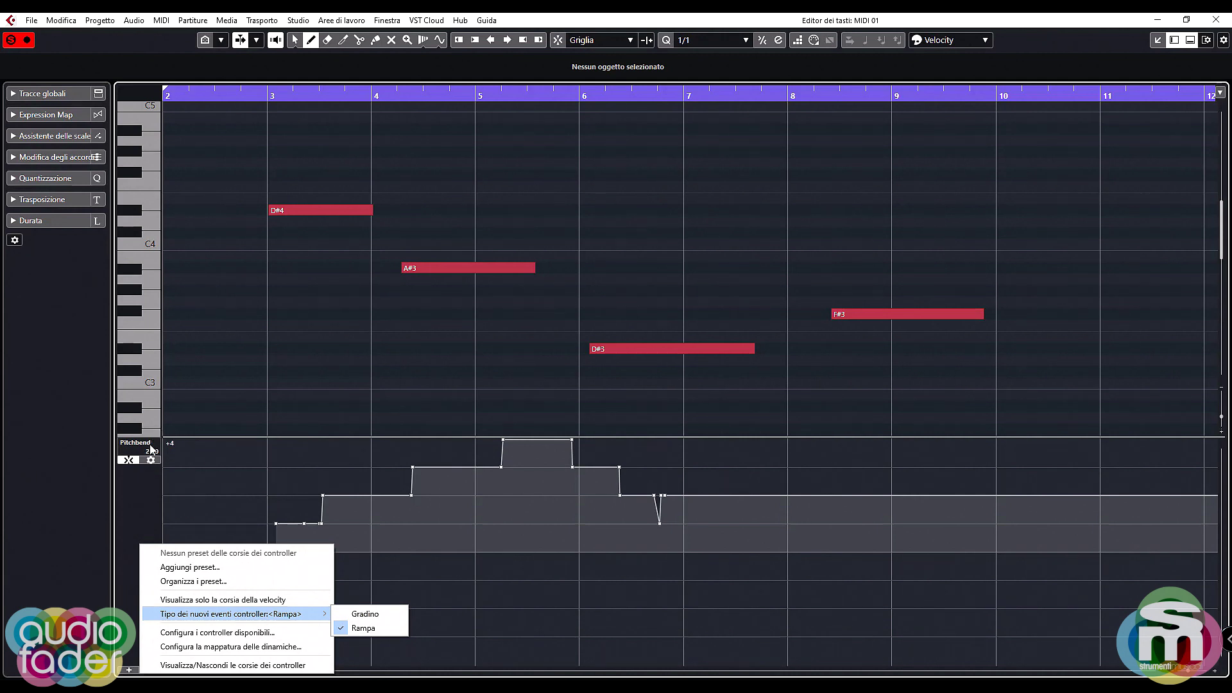
click(706, 498)
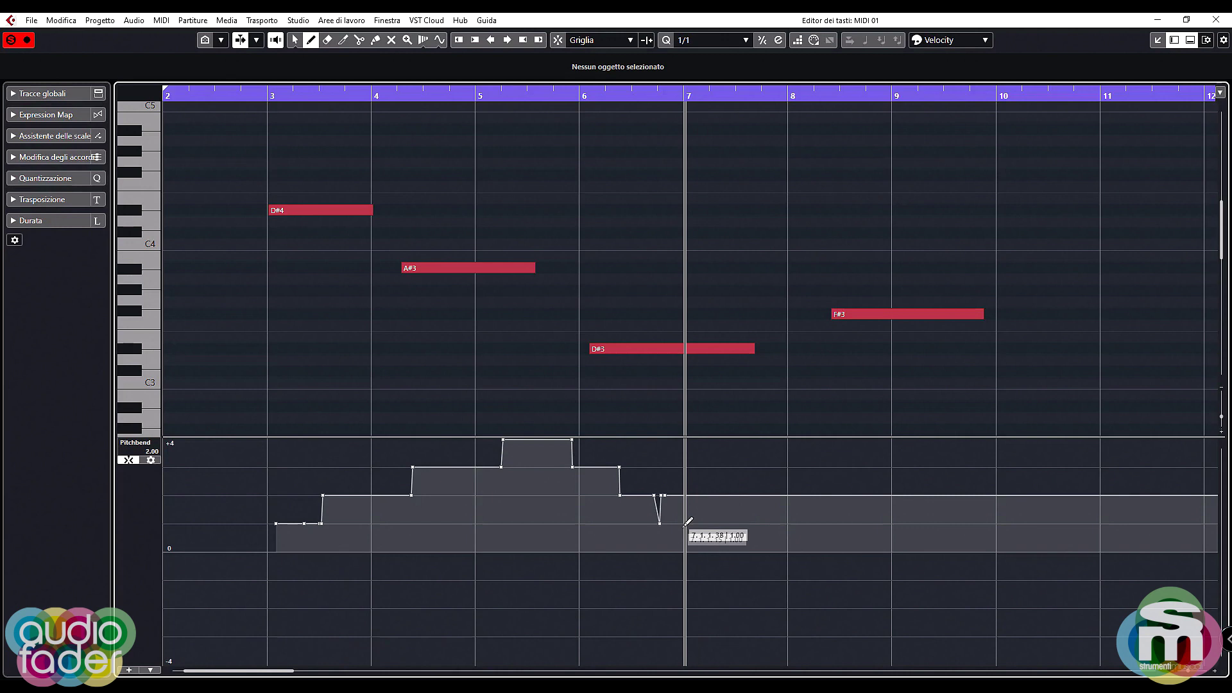
- Add pitchbend ramp points from just before bar 7 to just before bar 10 at 0, +2, +3, +2, +4 and +1
click(677, 552)
click(799, 495)
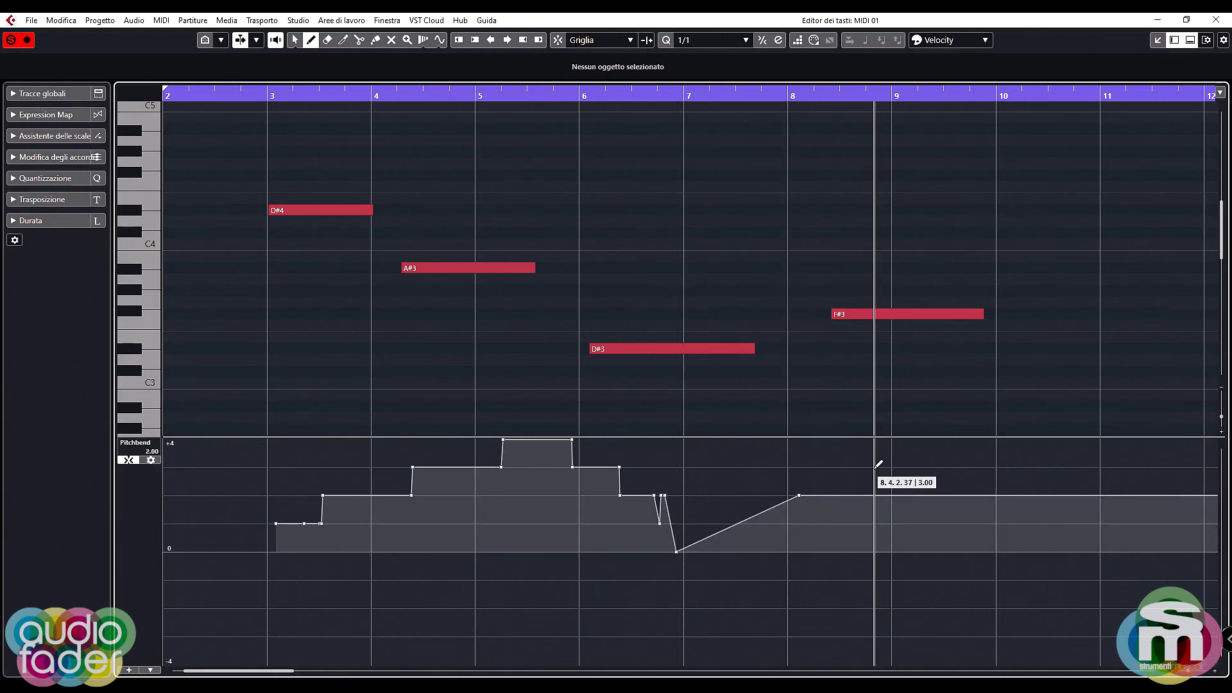
click(874, 467)
click(957, 440)
click(948, 495)
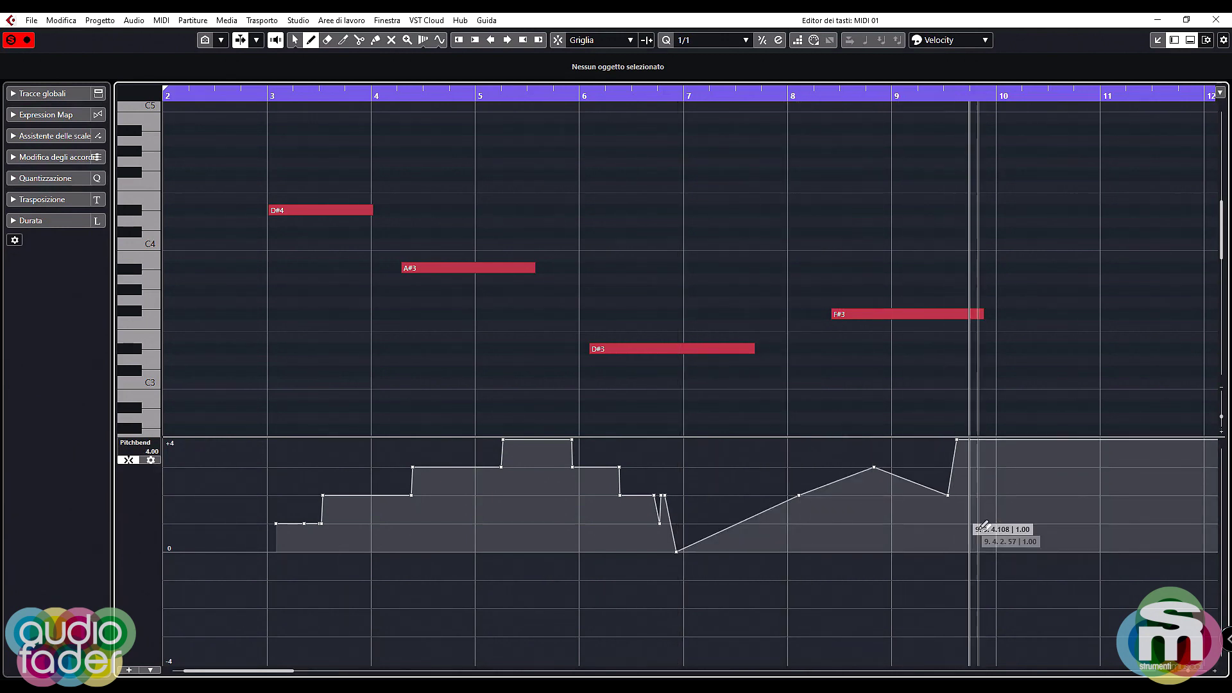
click(984, 524)
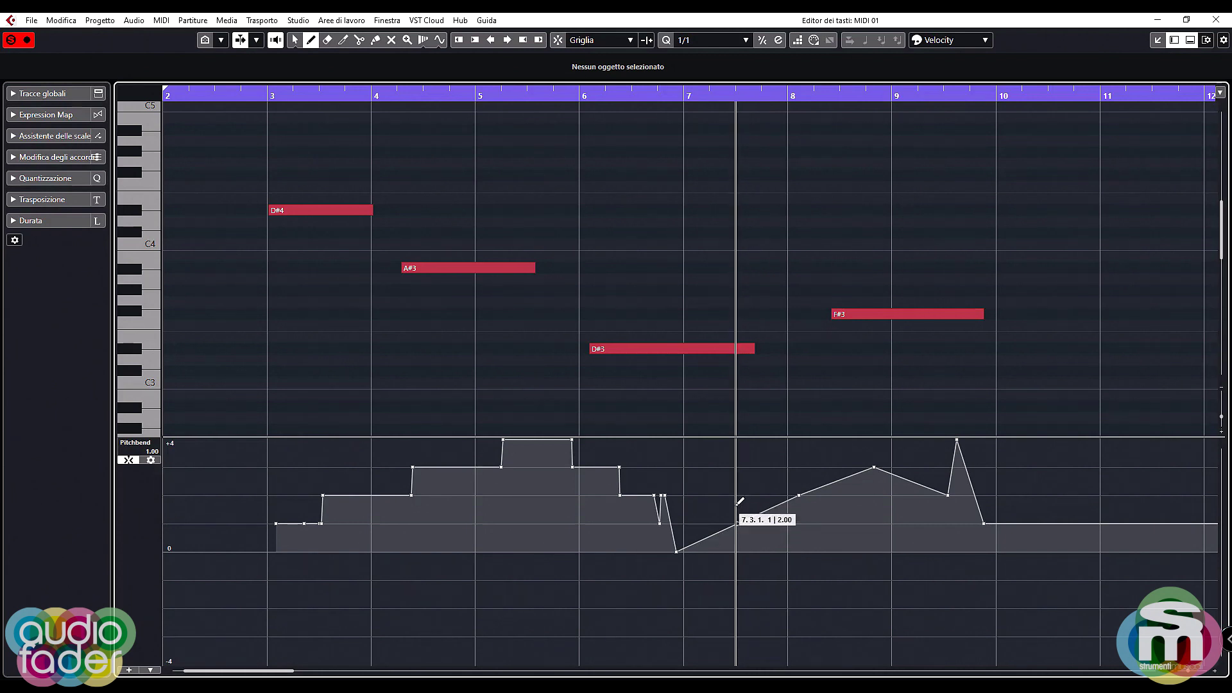
- Bend the two rising pitchbend ramps between bars 7 and 9 downward into smooth curves
key(1)
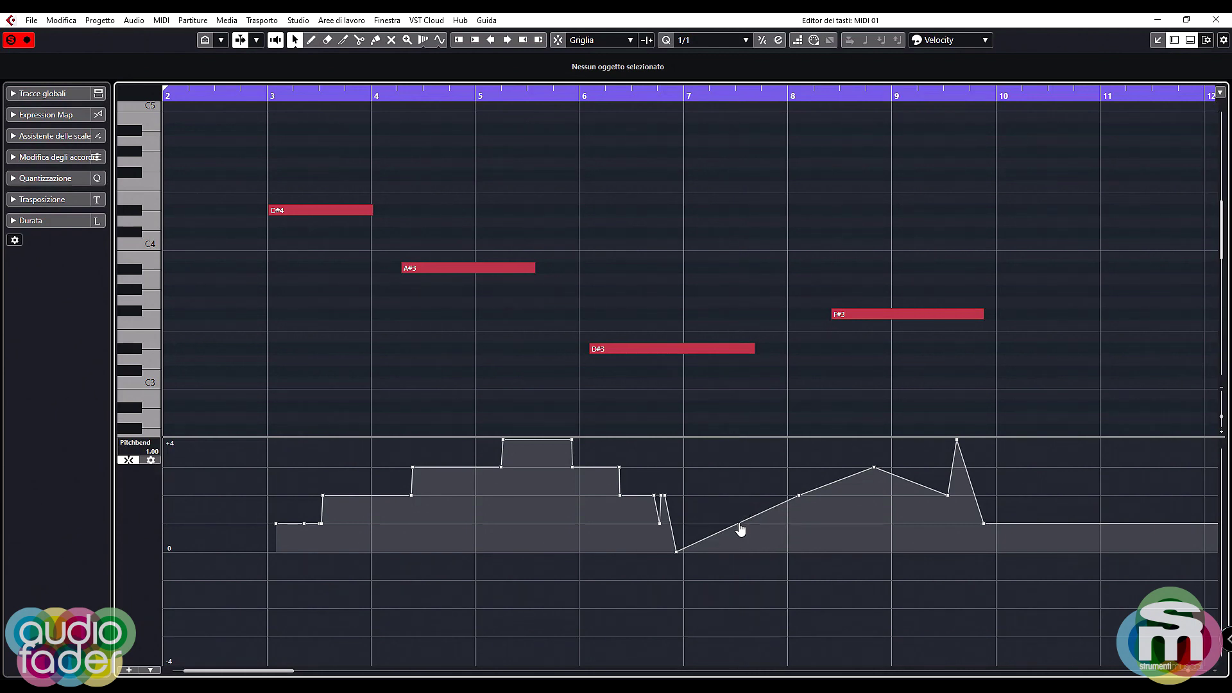
drag(741, 527, 750, 538)
drag(842, 489, 850, 499)
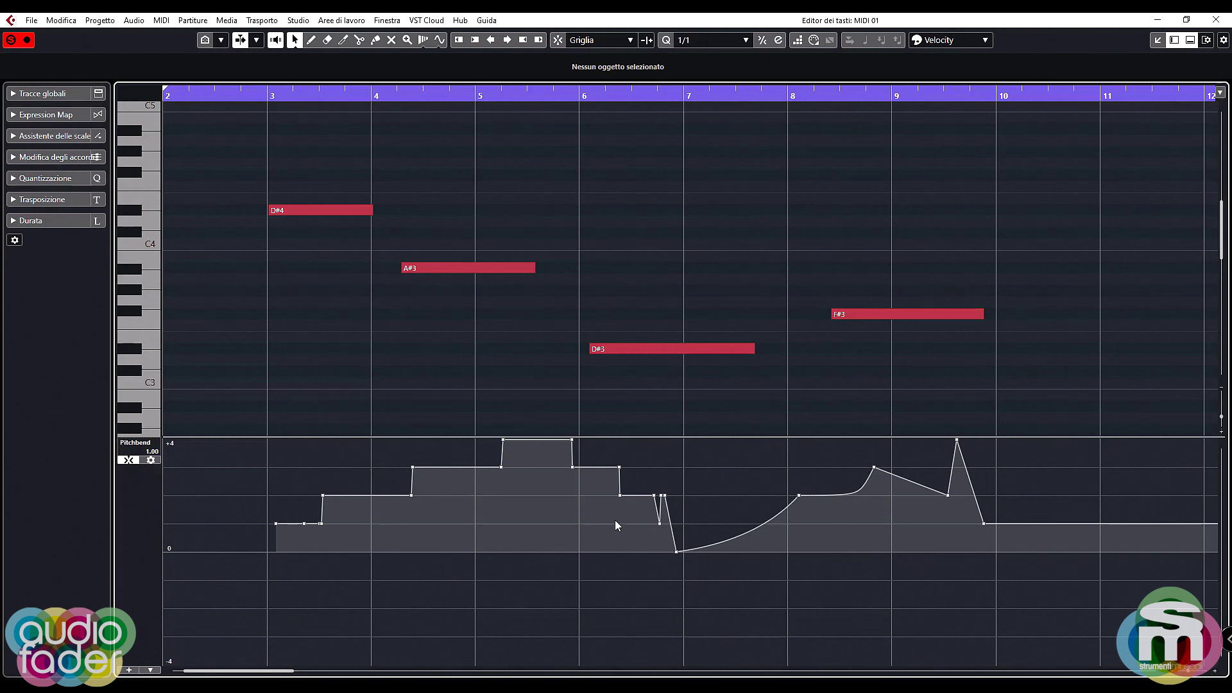
- Add Aftertouch and CC 1 (Modulation) lanes below the Pitchbend lane and make the Aftertouch lane taller
click(129, 669)
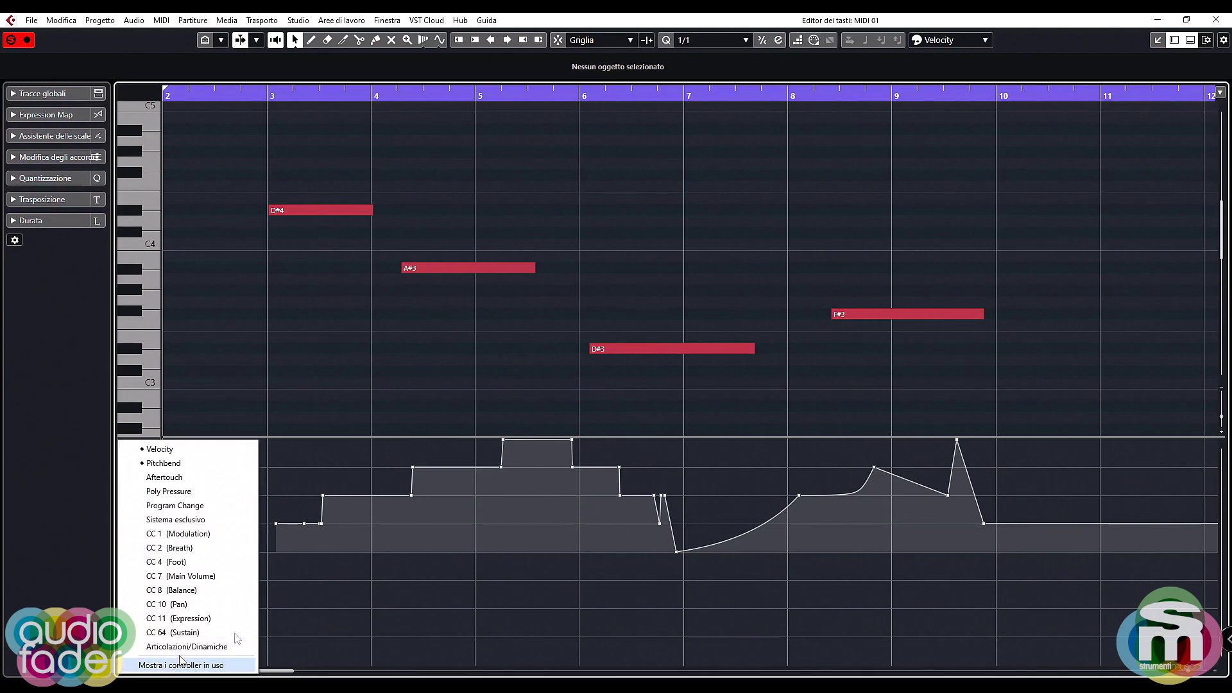
click(206, 477)
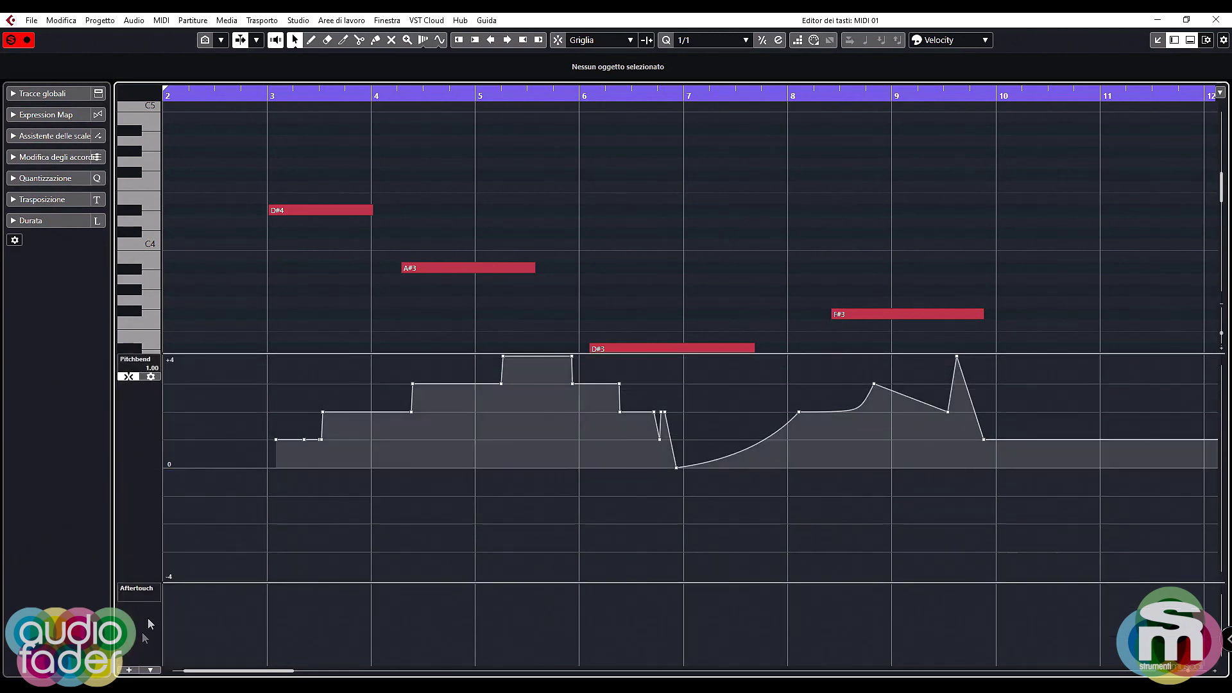
click(129, 670)
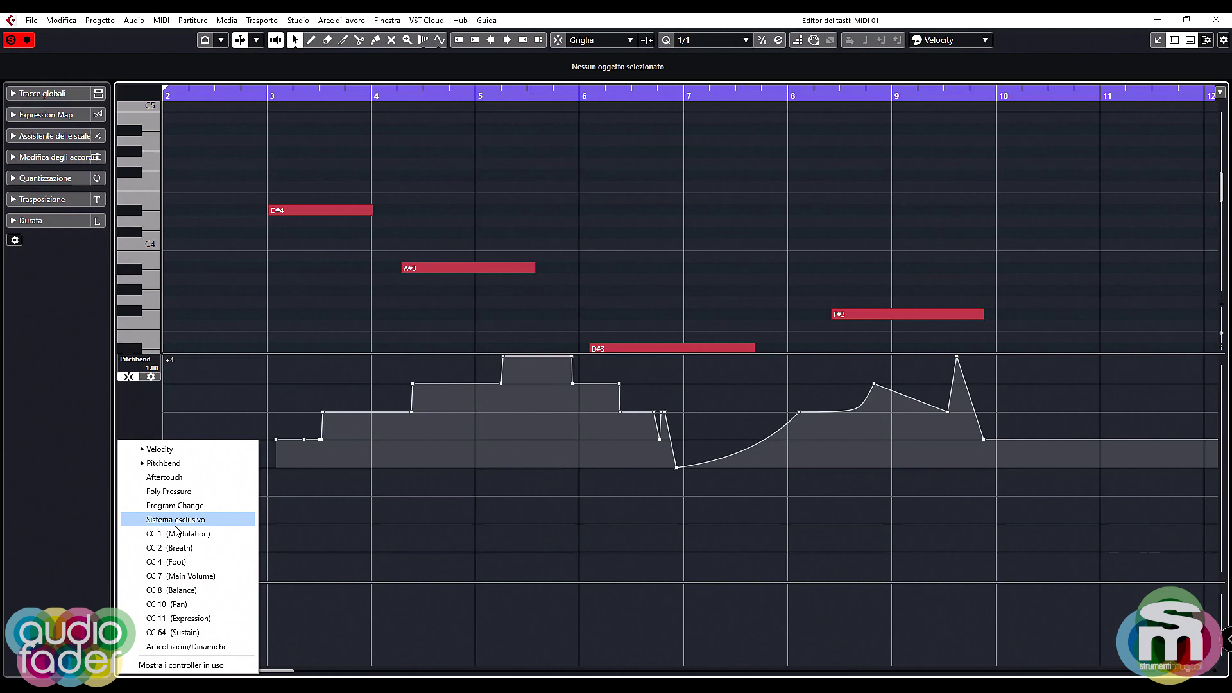
click(174, 533)
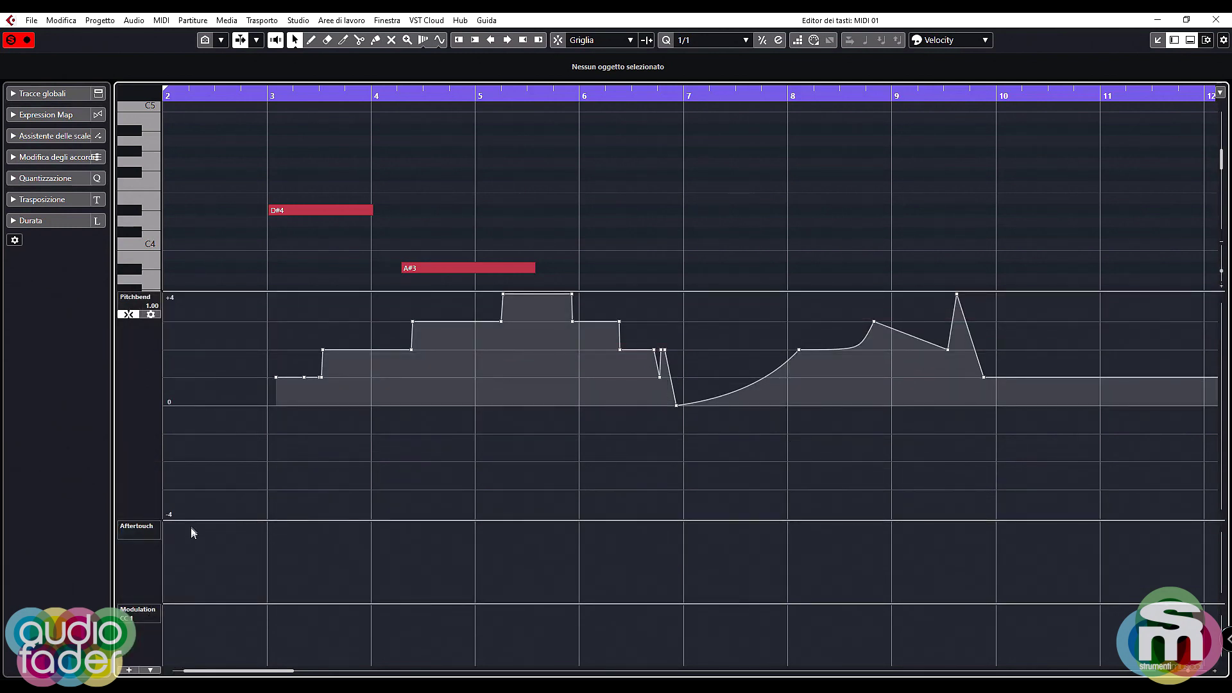
drag(190, 521, 191, 482)
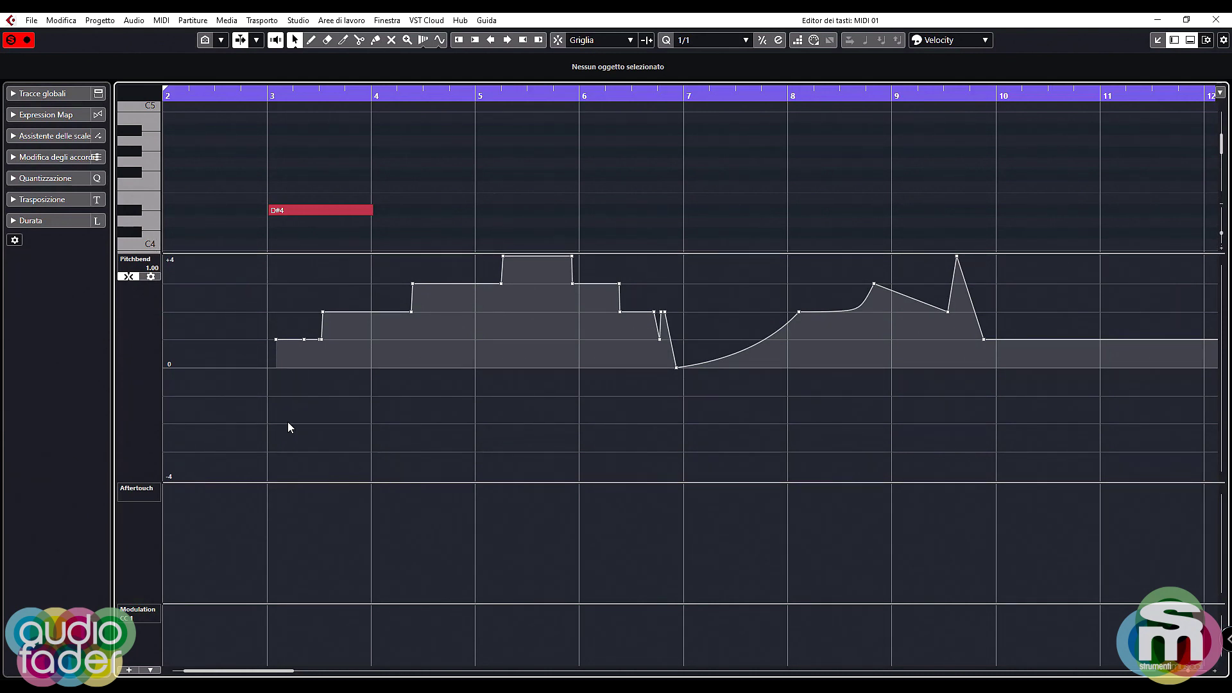
- Draw a freehand Aftertouch curve from bar 3 to just past bar 6, dipping between bars 4 and 5
click(315, 40)
click(275, 526)
mouse_move(275, 526)
mouse_down()
mouse_move(276, 496)
mouse_move(388, 502)
mouse_move(426, 572)
mouse_move(571, 537)
mouse_move(705, 537)
mouse_up()
- Select all the drawn Aftertouch events and copy them
click(295, 39)
drag(643, 491, 249, 601)
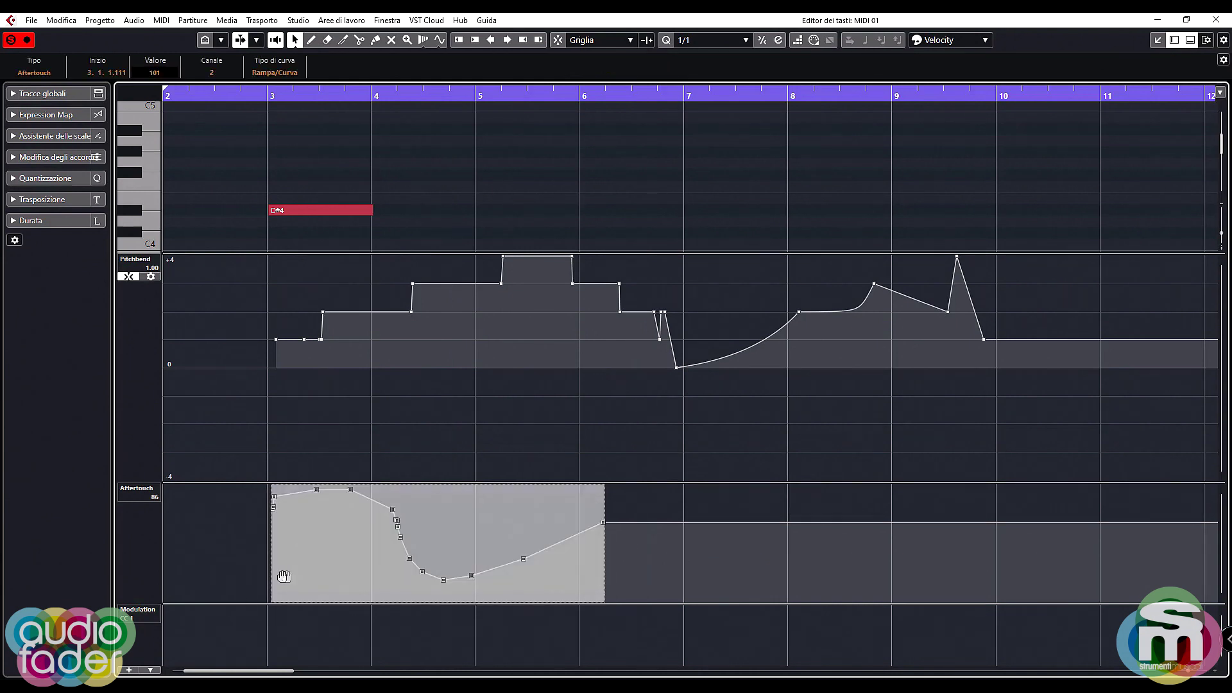
click(129, 495)
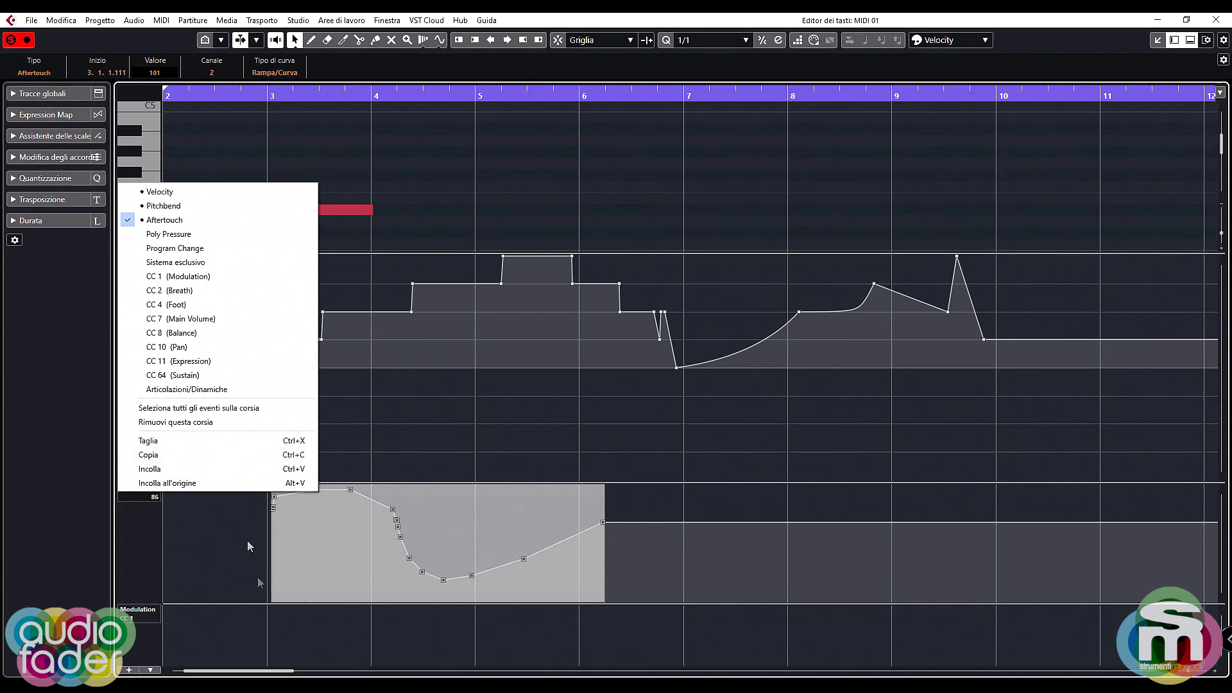
click(165, 457)
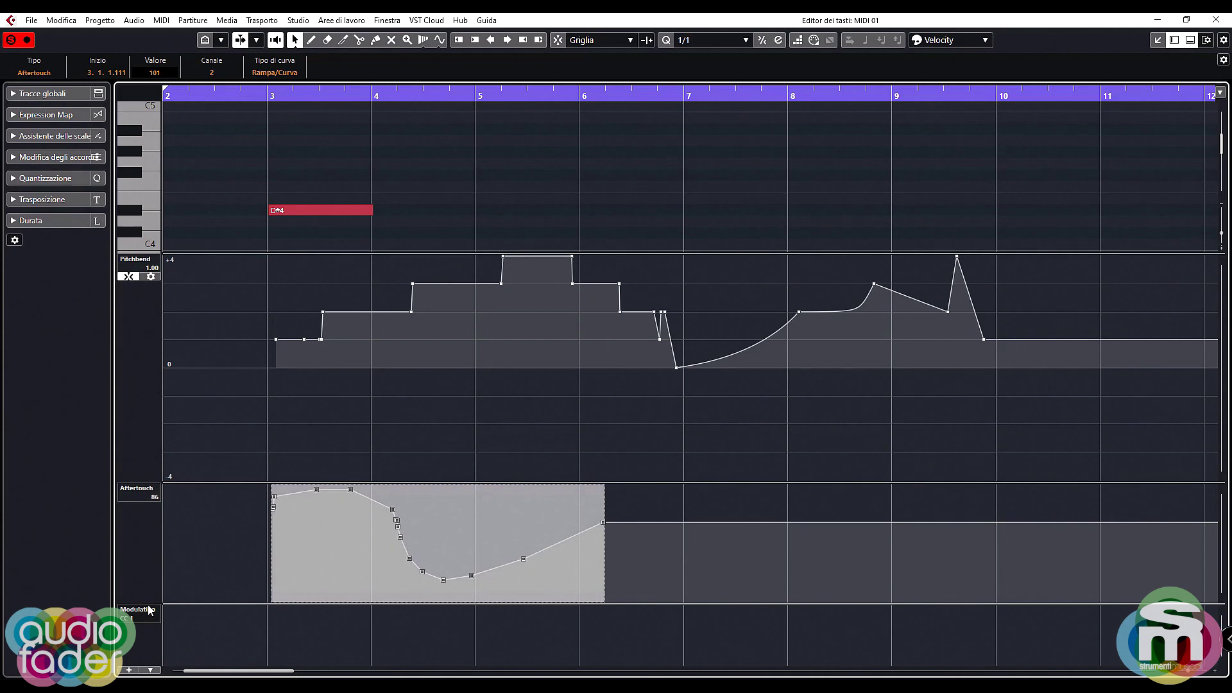
- Enlarge the Modulation lane and paste the copied Aftertouch events into it at their original position
drag(176, 603, 190, 530)
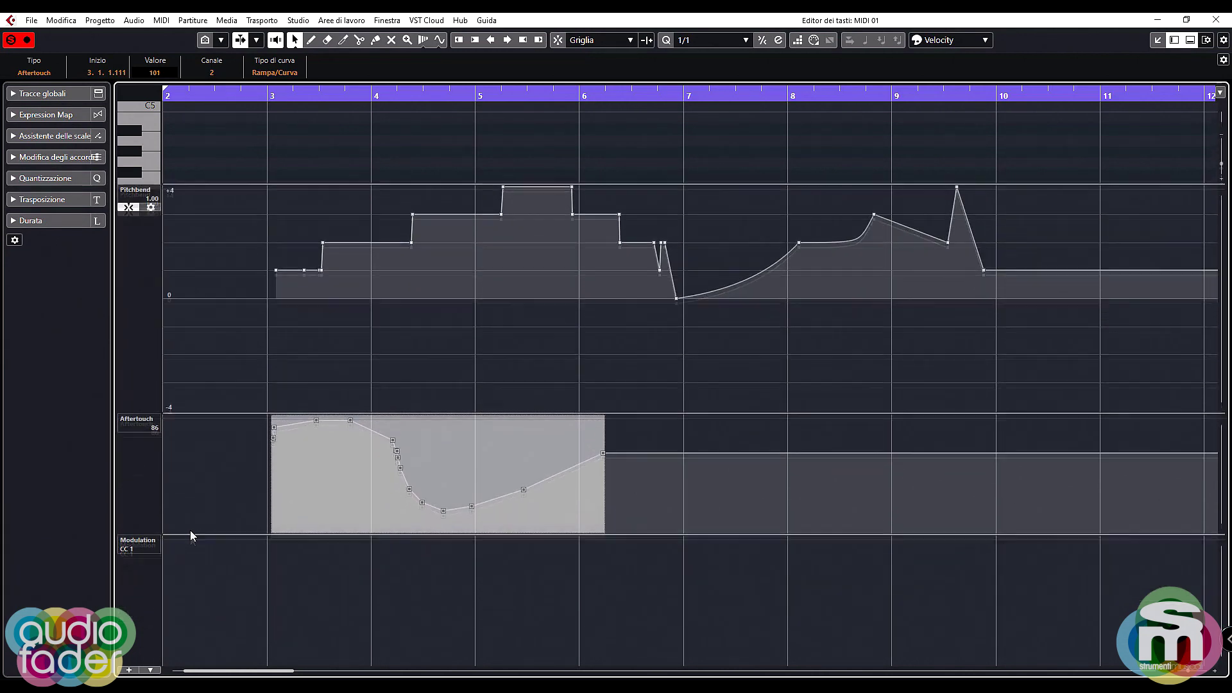
click(224, 573)
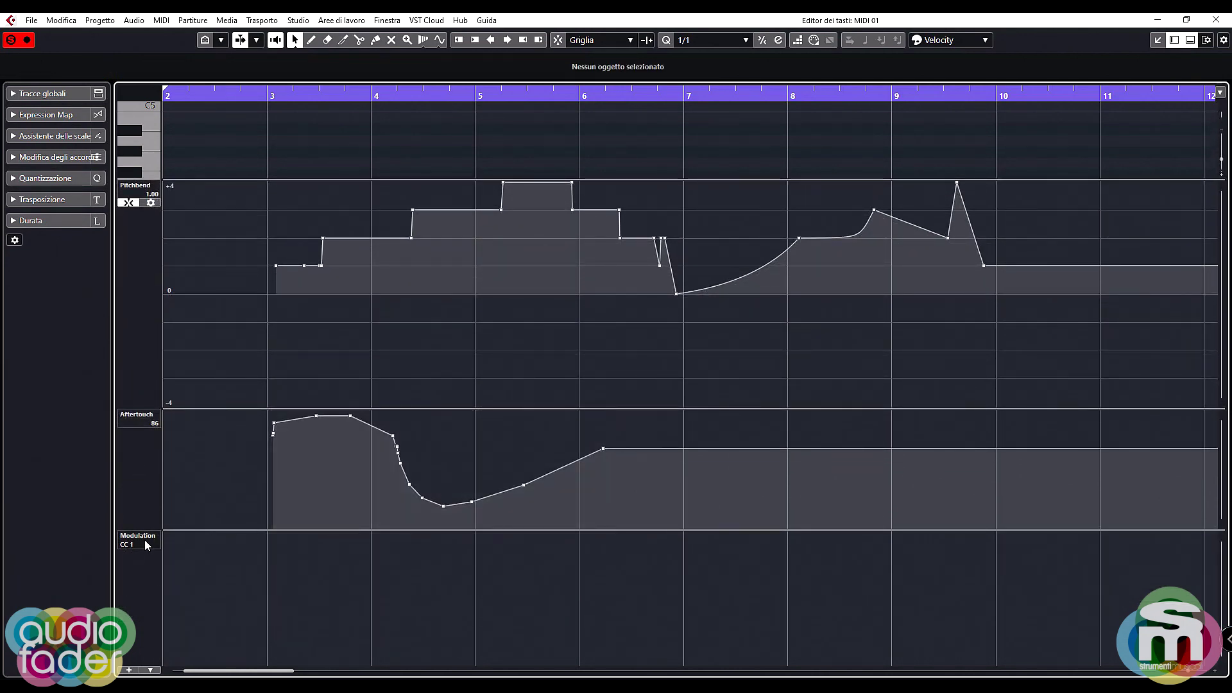
right_click(145, 541)
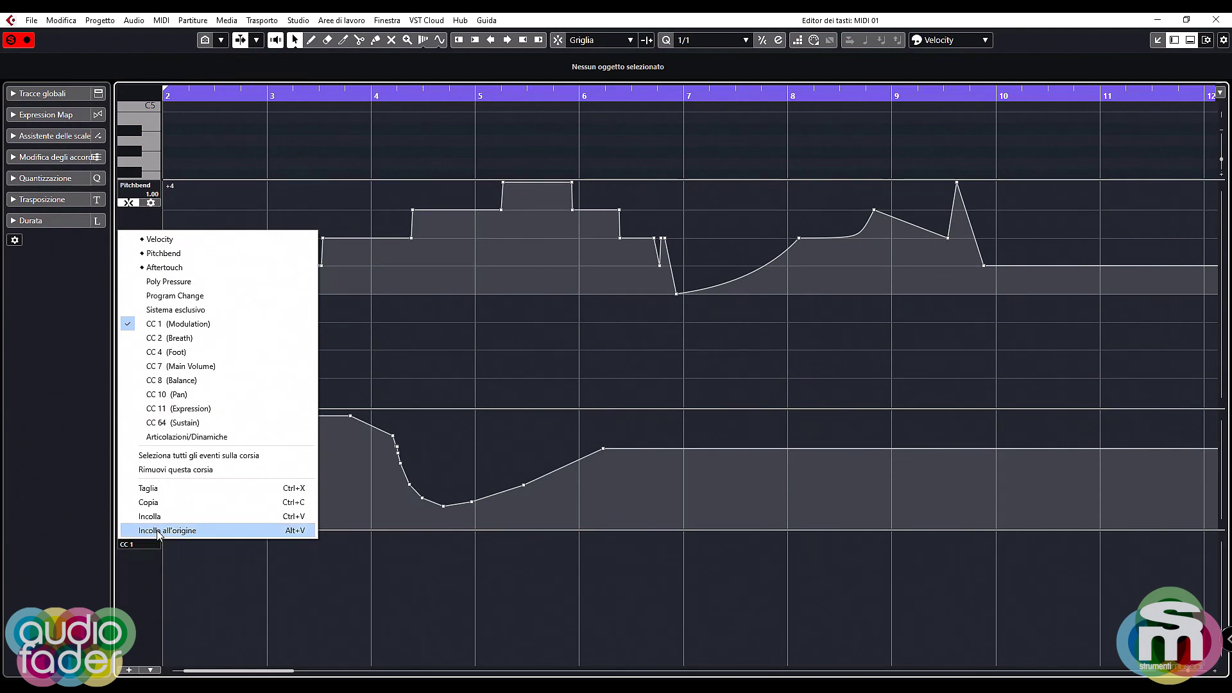
click(147, 531)
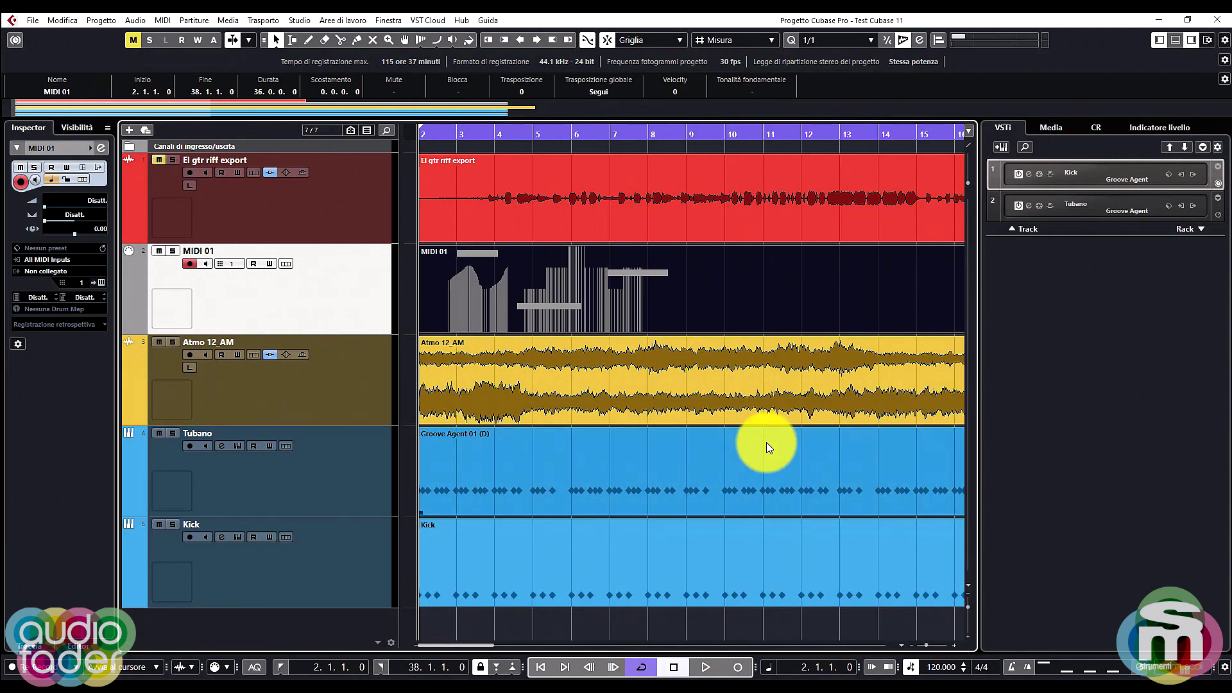
- Open the Squasher insert of the El gtr riff export track and move its window below the track's waveform
click(356, 215)
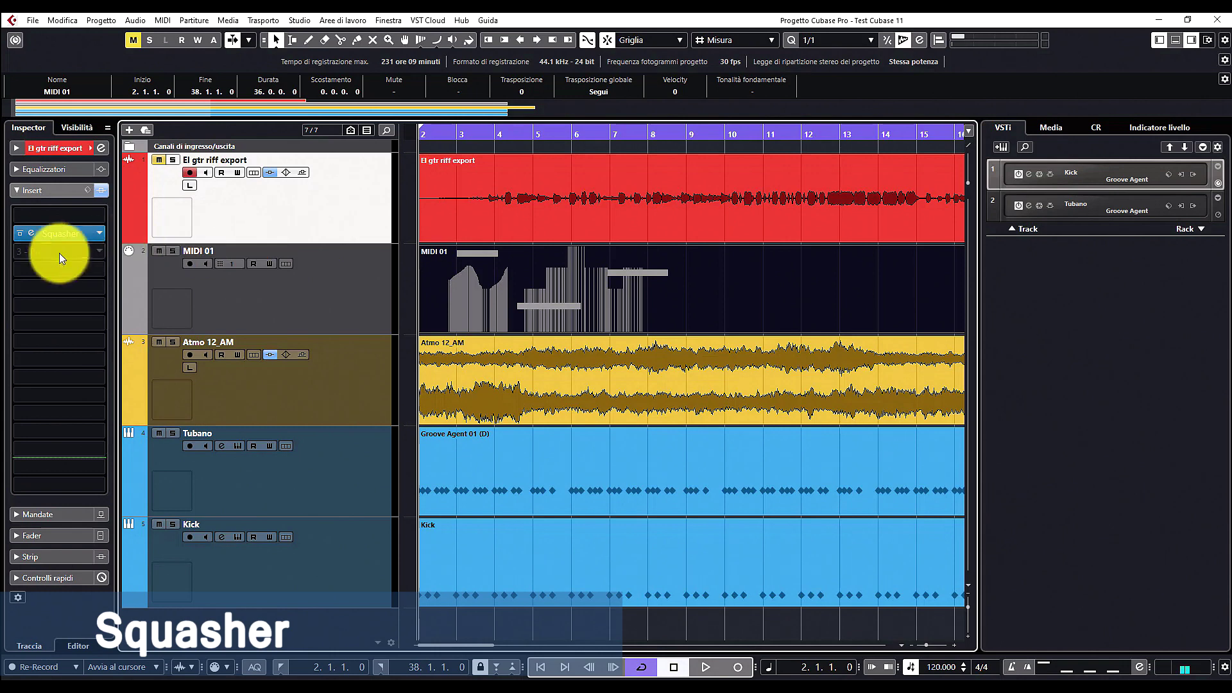
click(31, 233)
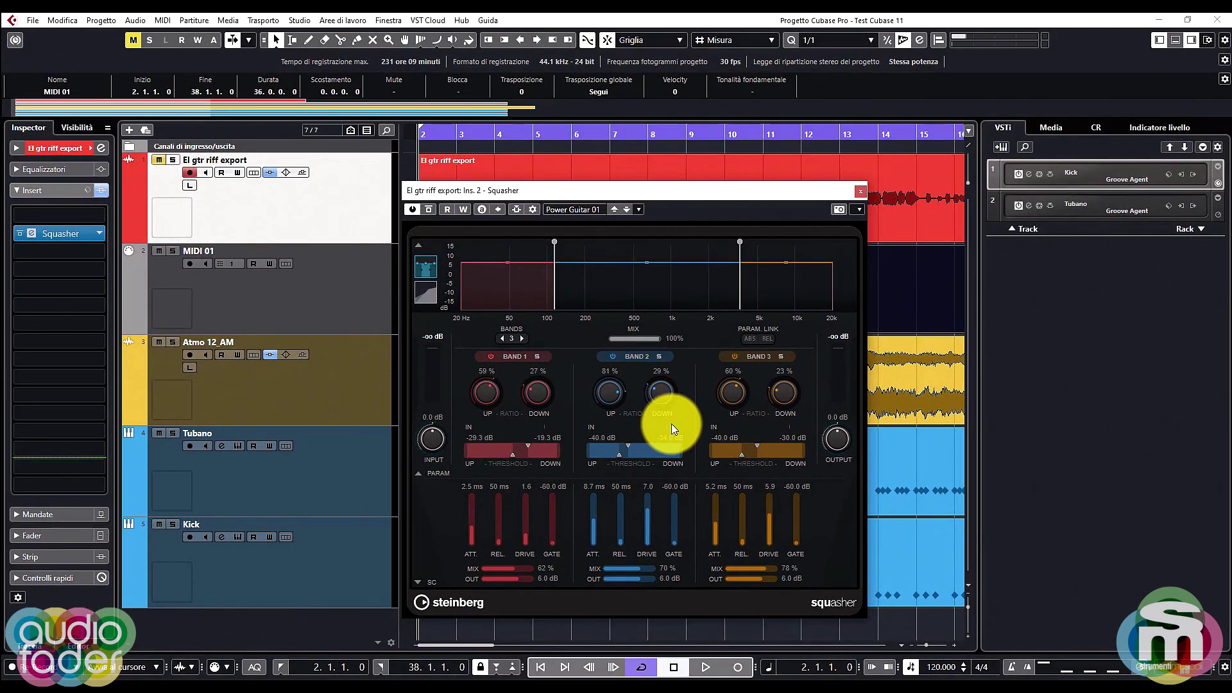
drag(716, 190, 717, 249)
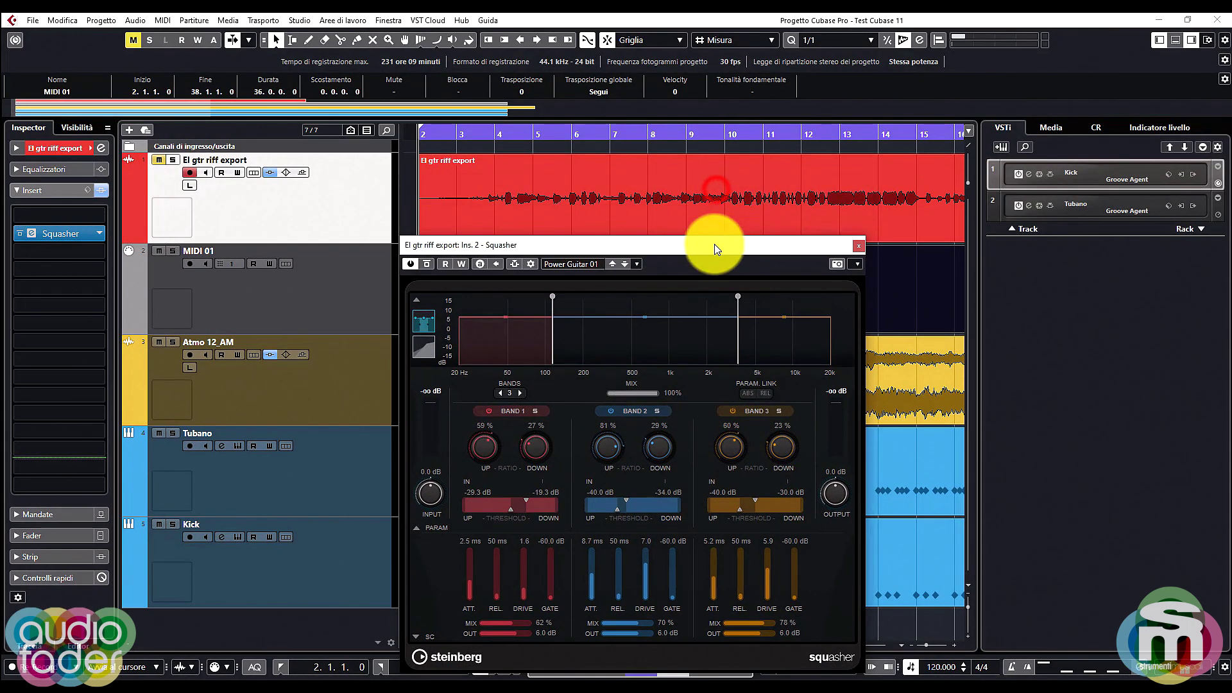
- Solo the El gtr riff export track and increase its height, moving the Squasher window clear of the waveform
click(172, 160)
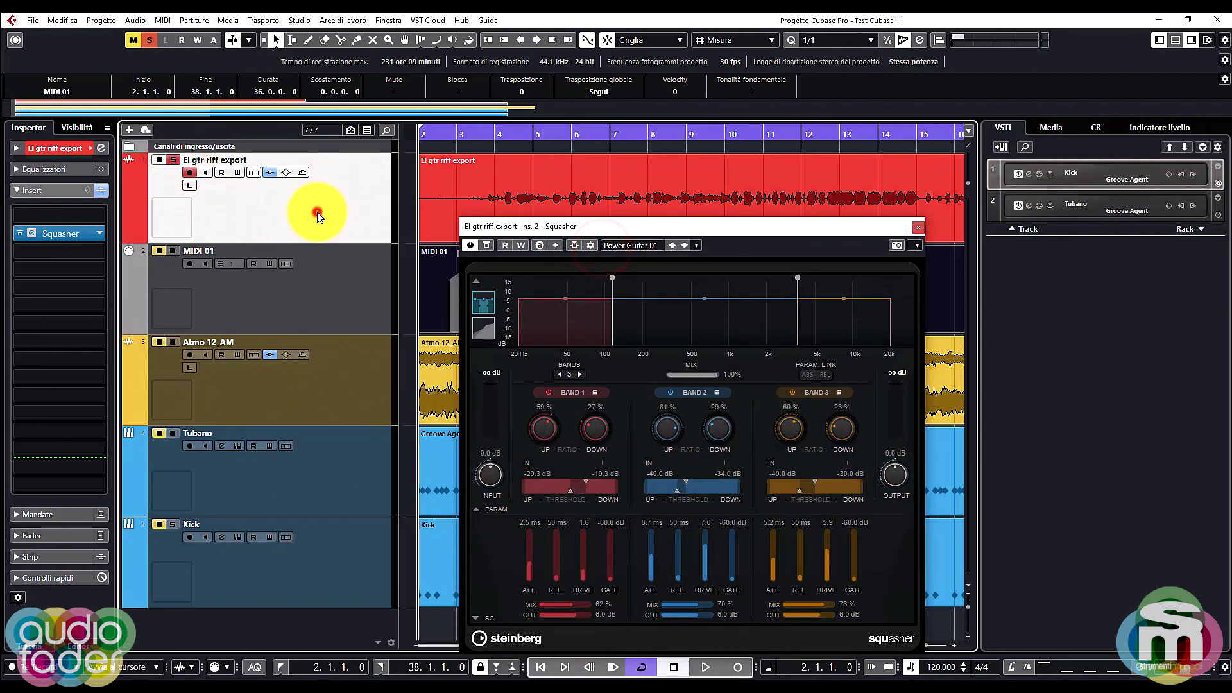
click(317, 212)
drag(607, 226, 452, 260)
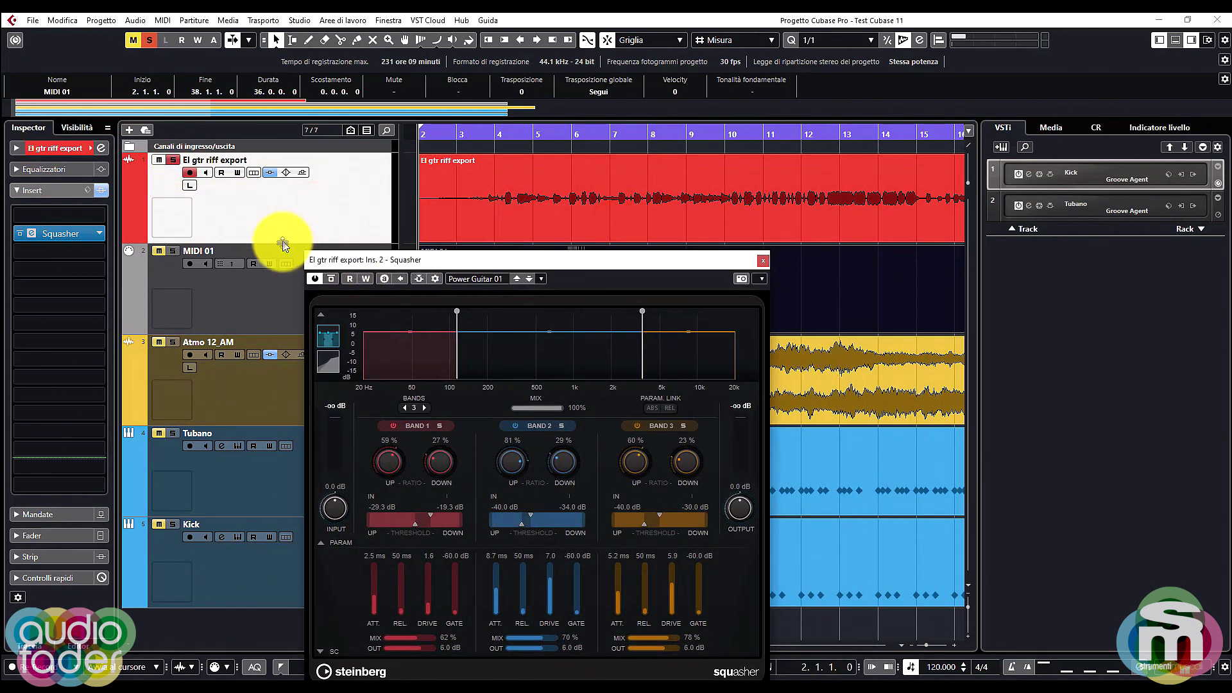
drag(283, 243, 275, 328)
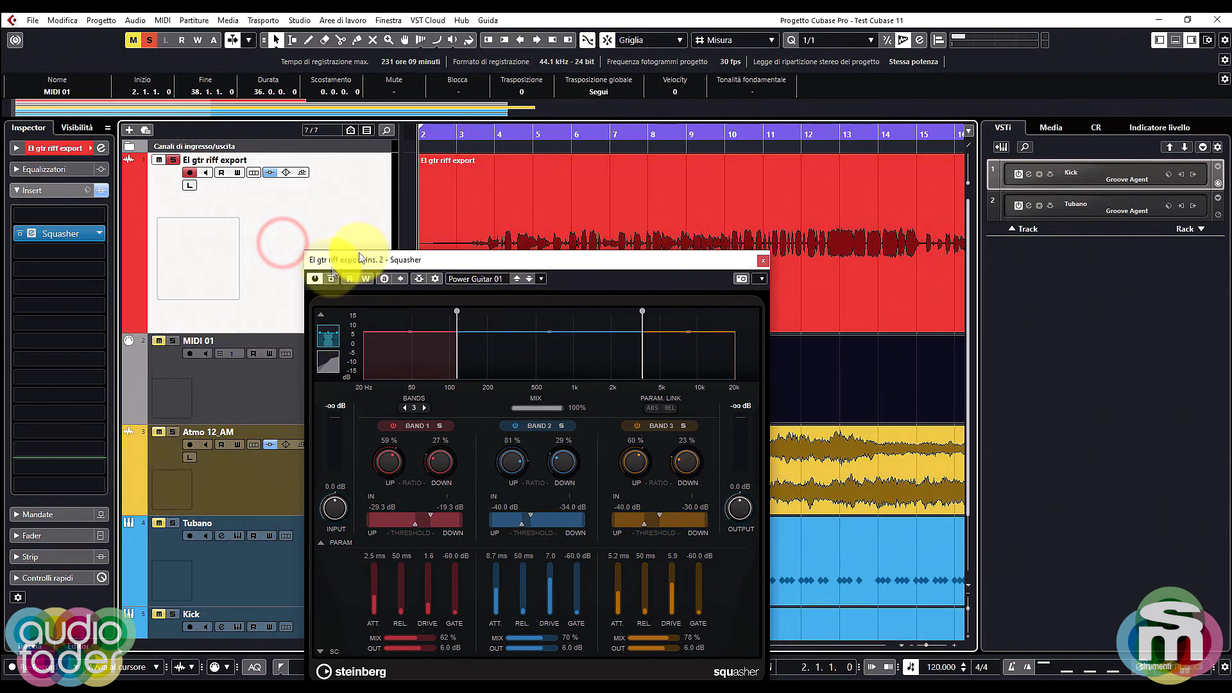
- Bypass the Squasher effect on the El gtr riff export track
click(333, 279)
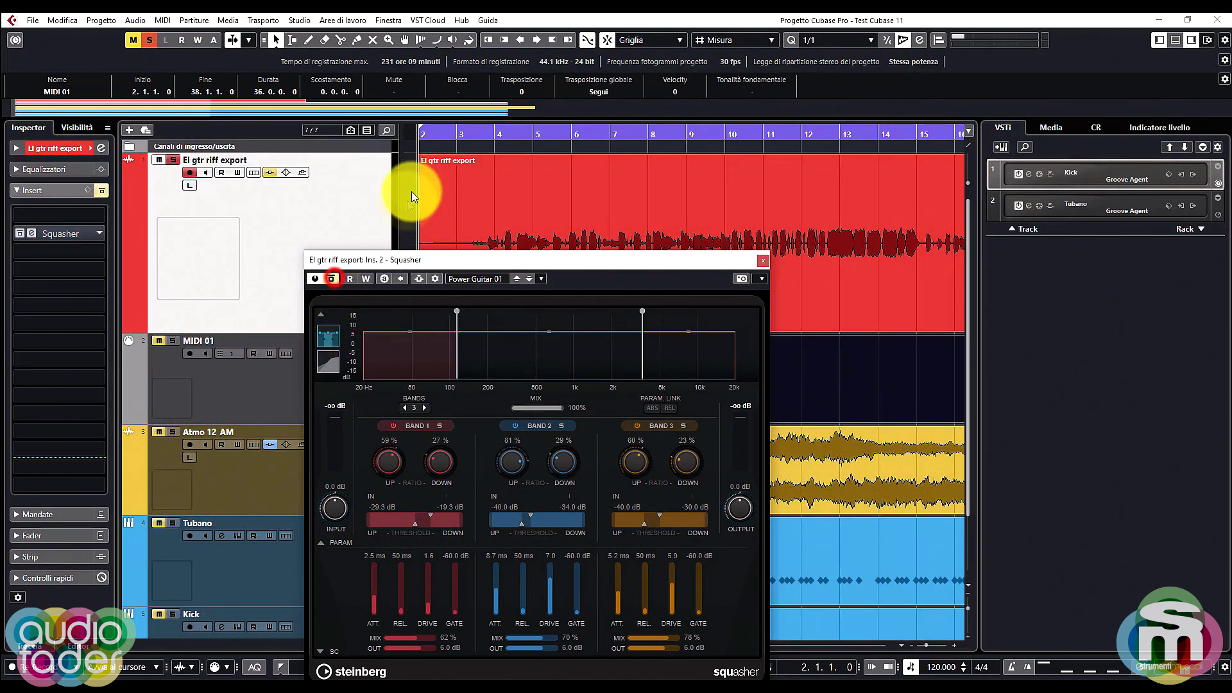
- Play the El gtr riff export track with Squasher bypassed, enlarging its waveform display and zooming in on the timeline to examine the peaks
click(468, 137)
key(space)
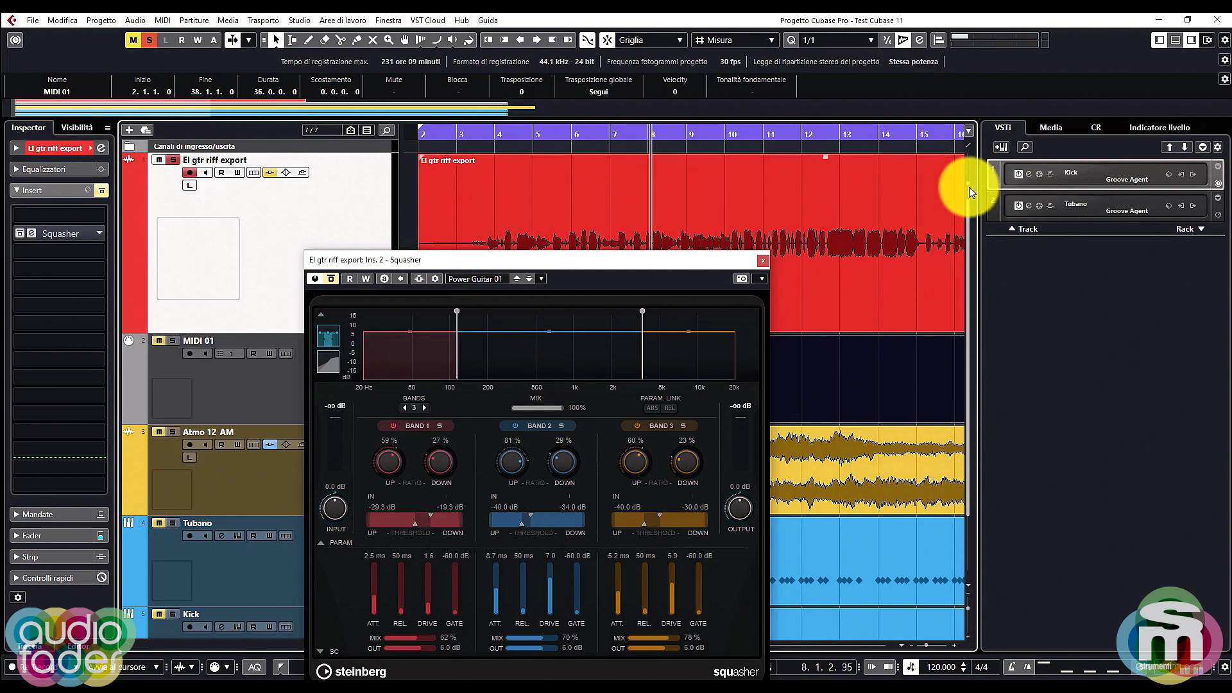
drag(969, 180, 969, 174)
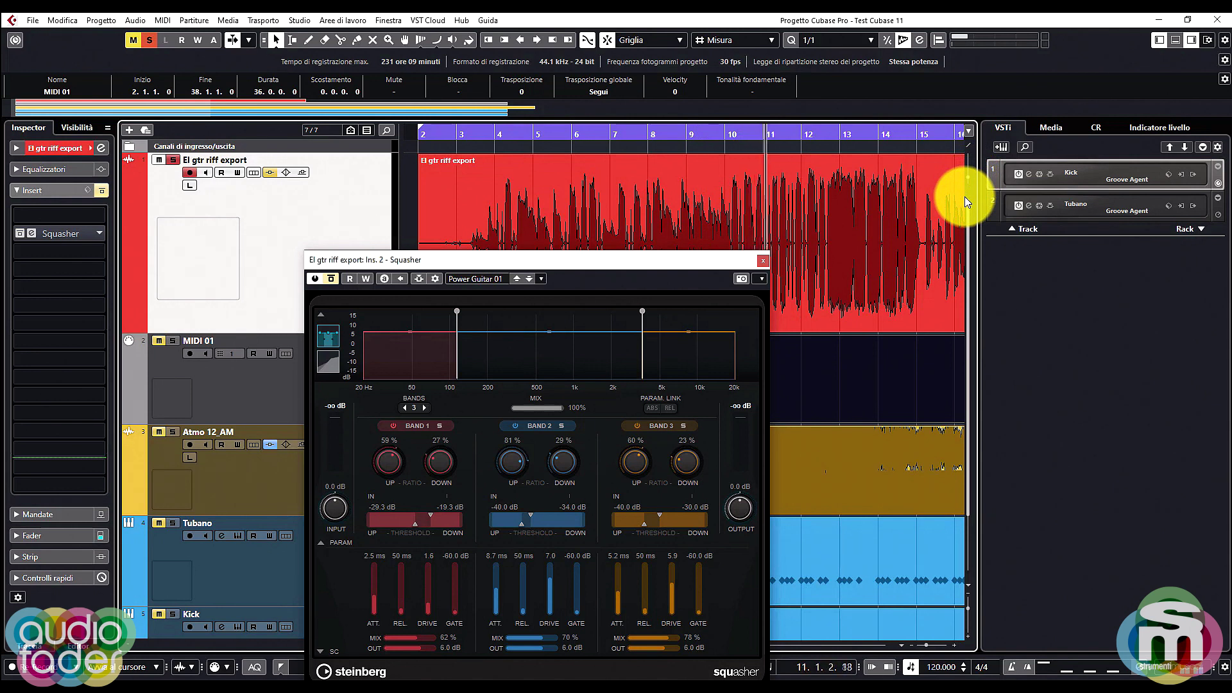
key(h)
key(h)
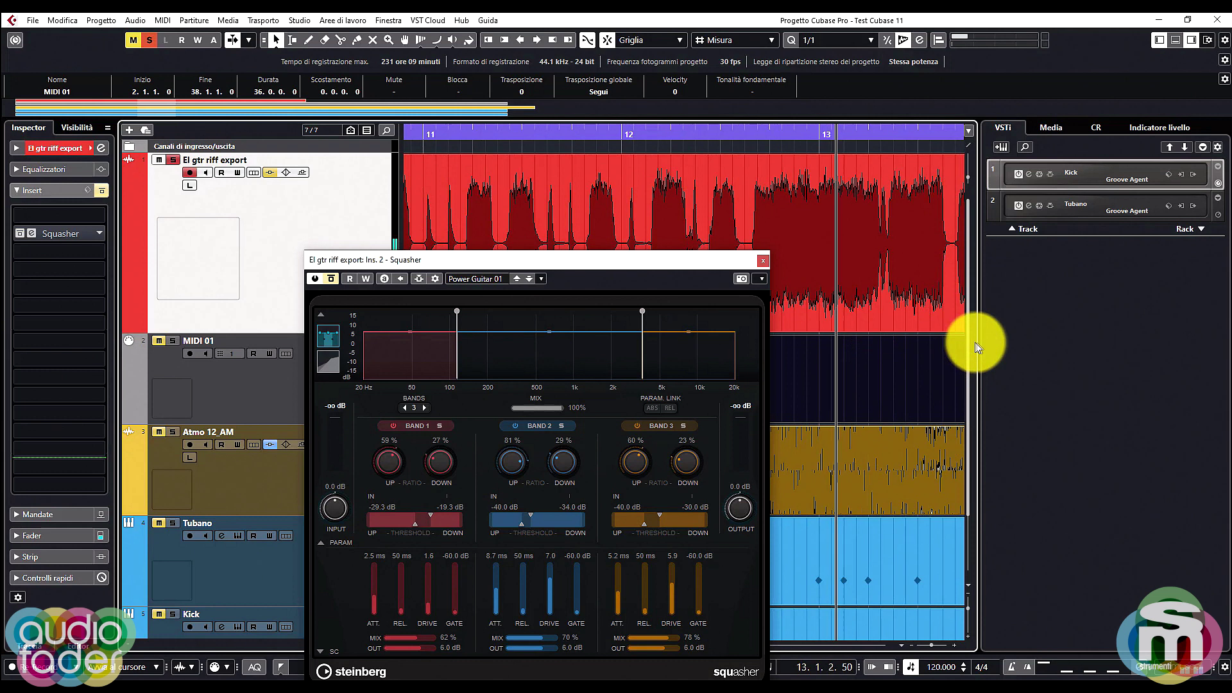
- Hide the right zone and reactivate Squasher on the El gtr riff export track to play the riff with the effect
click(1045, 329)
key(ctrl+alt+r)
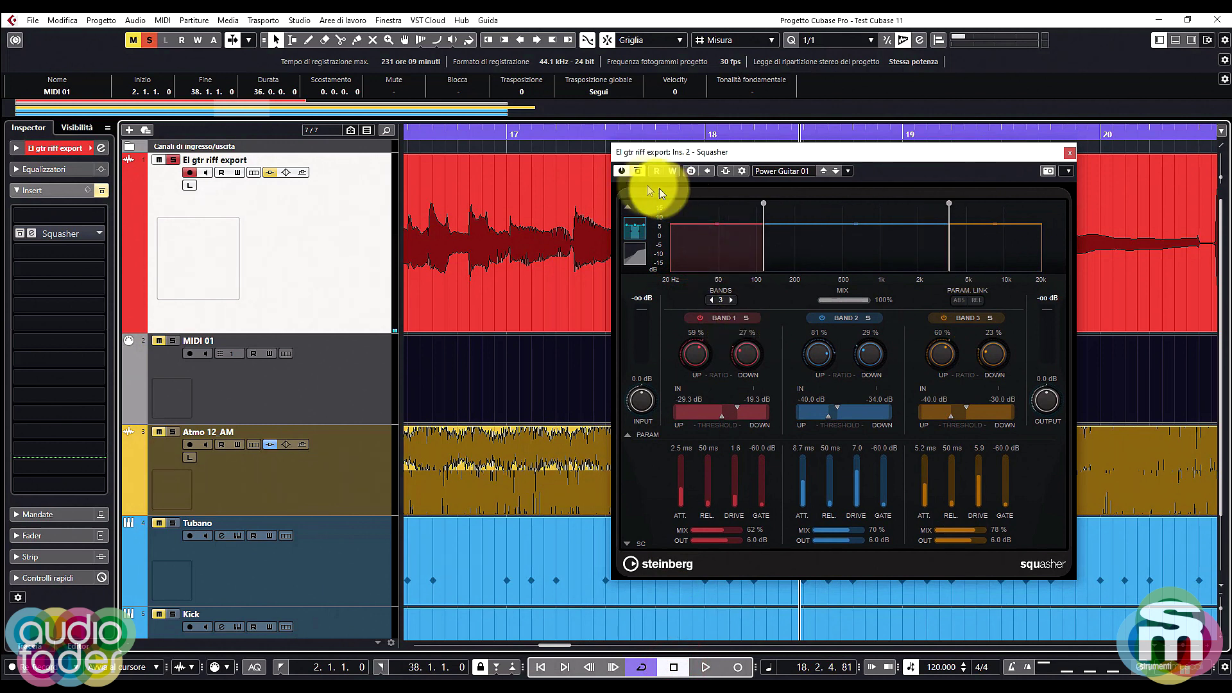
click(637, 171)
drag(563, 133, 451, 147)
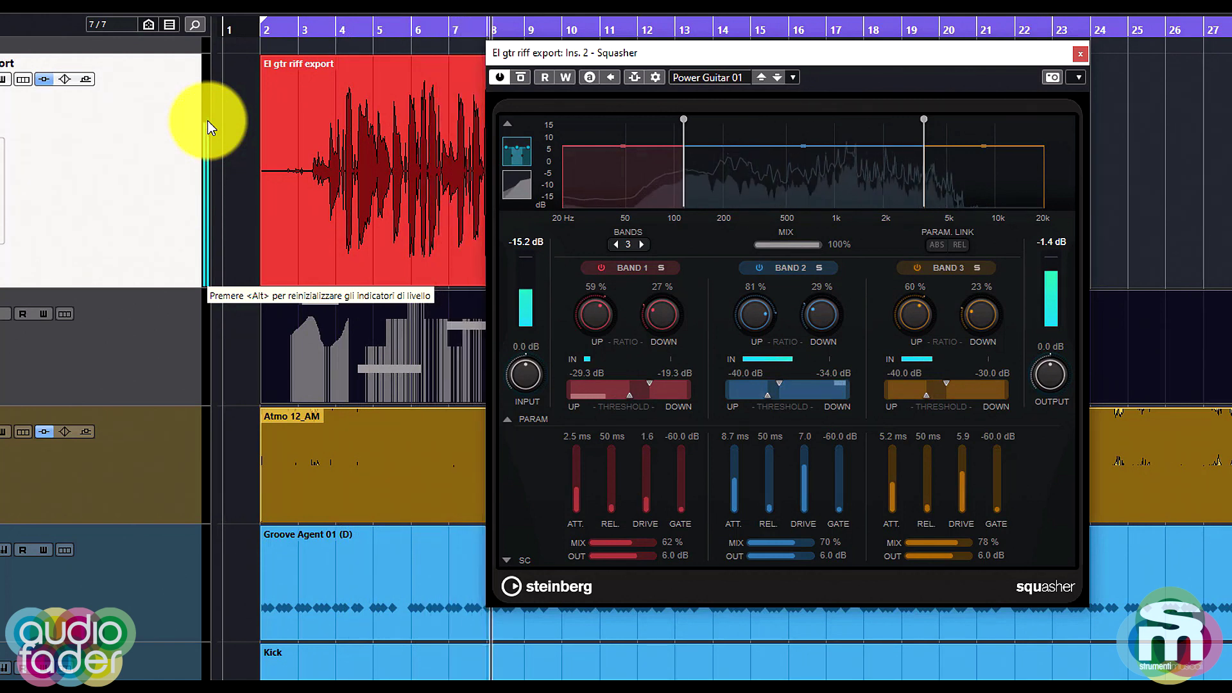
click(313, 199)
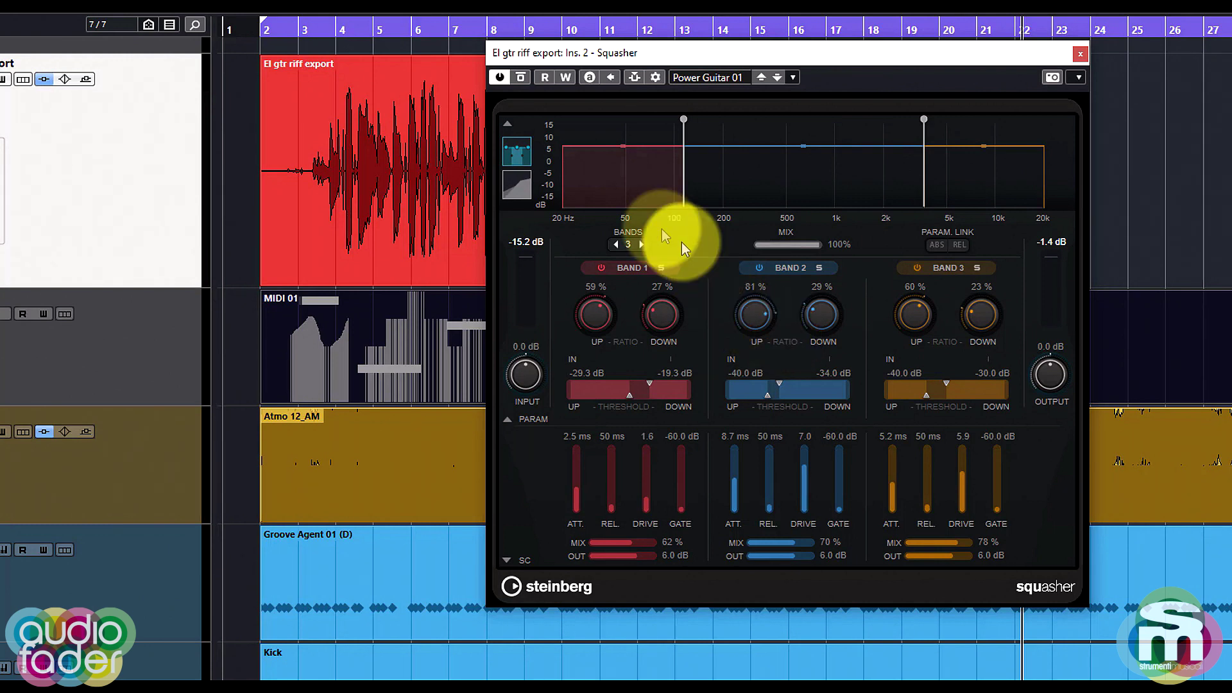
- Activate the side-chain of the El gtr riff export track's Squasher, mute that track and close the plug-in window
click(637, 73)
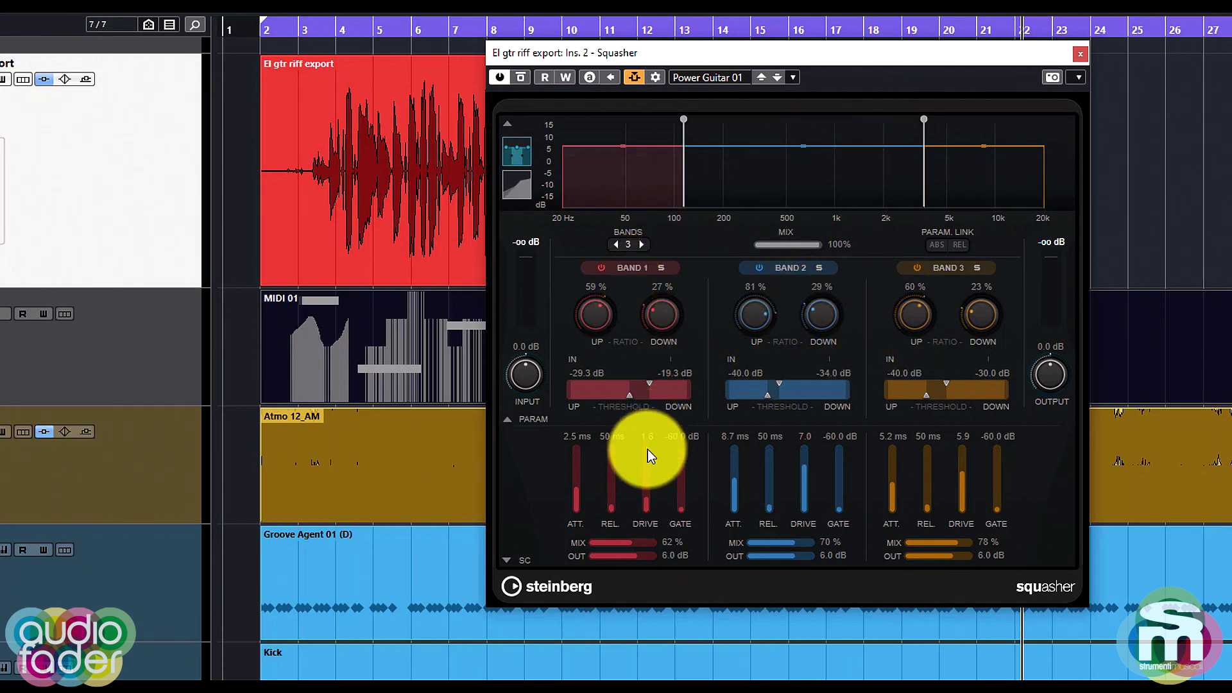
click(359, 151)
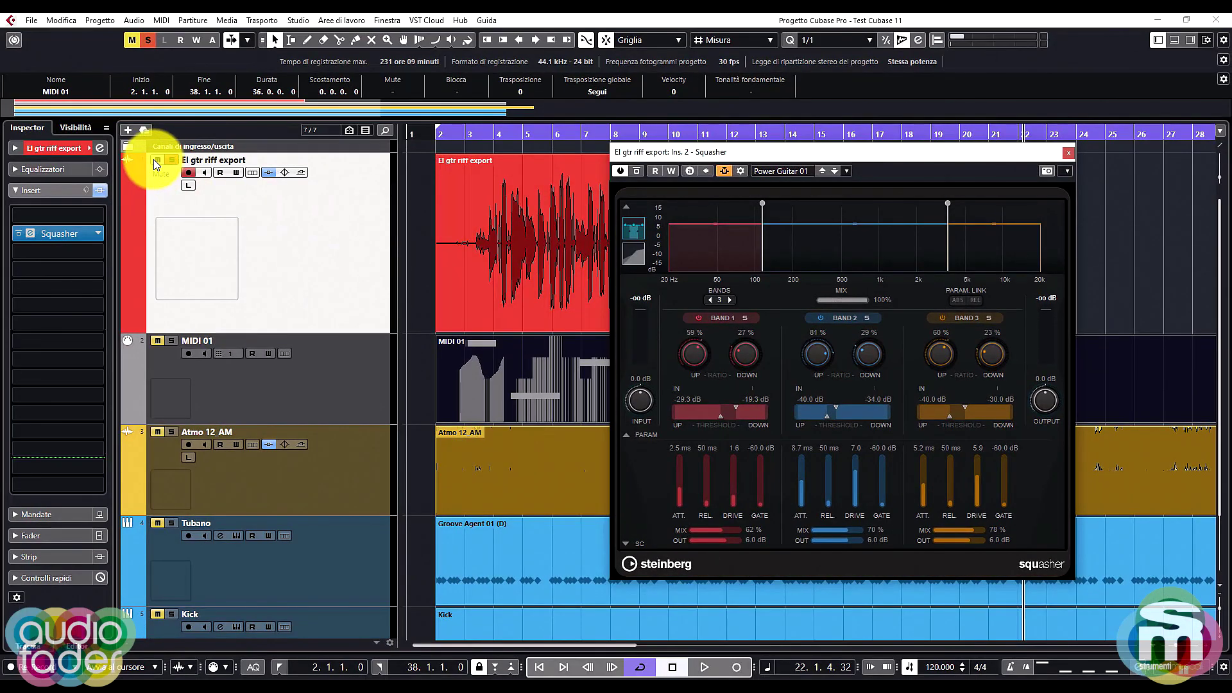
click(157, 161)
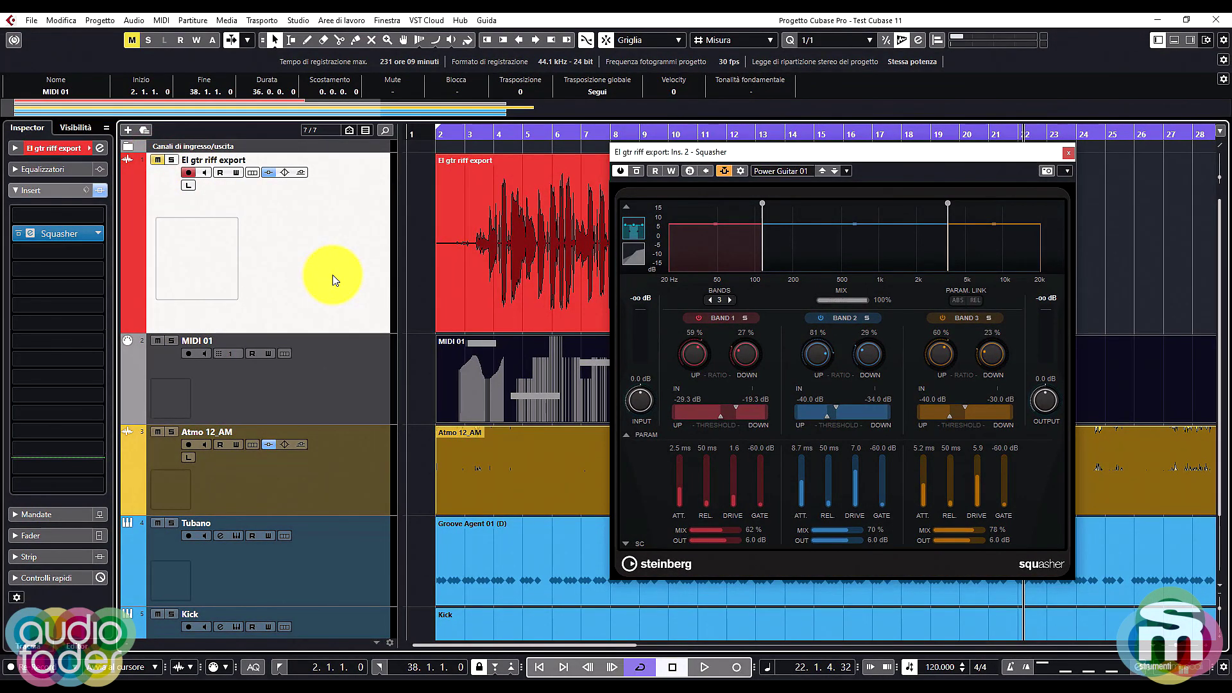
click(1068, 153)
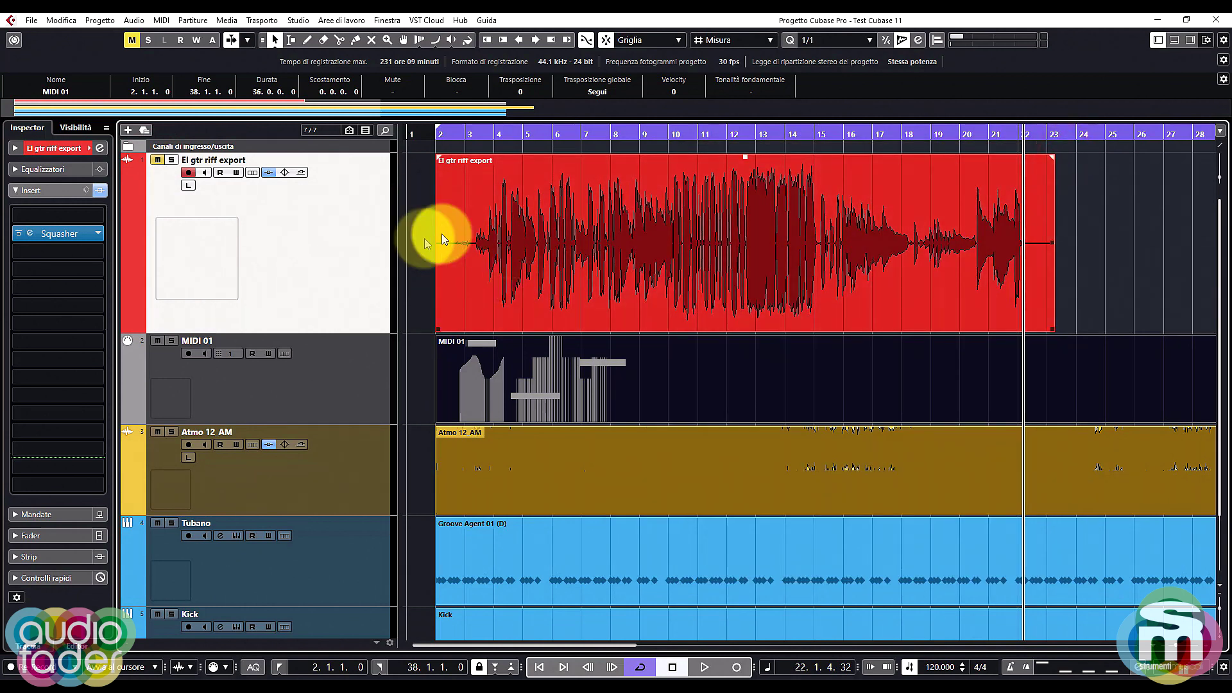
- Remove the MIDI 01 track from the project
click(347, 365)
right_click(347, 364)
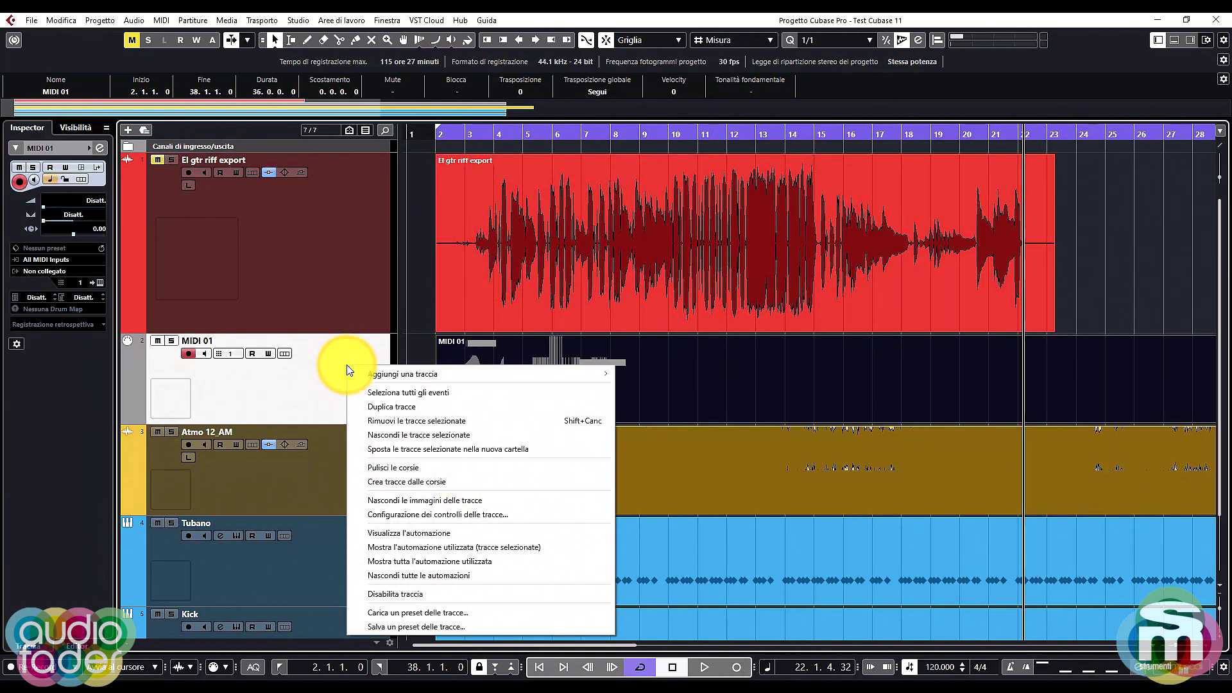
click(426, 420)
click(579, 380)
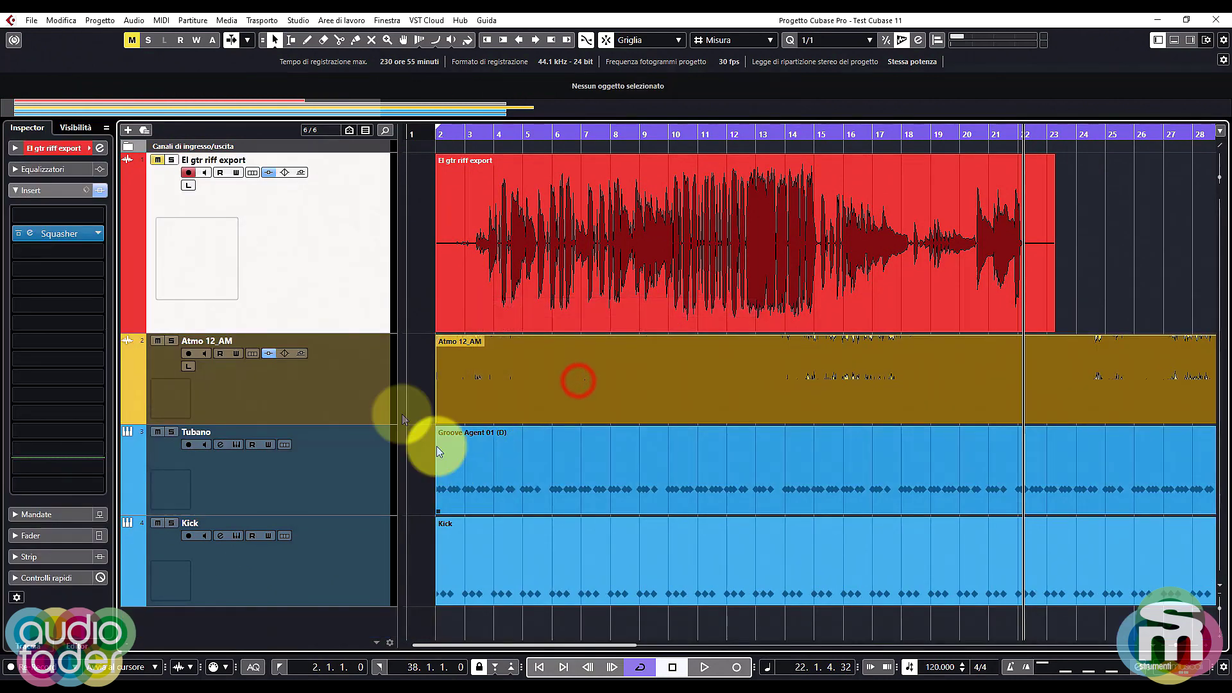
- Reduce the waveform zoom and bypass the Squasher insert on the Atmo 12_AM track, closing its plug-in window
click(356, 399)
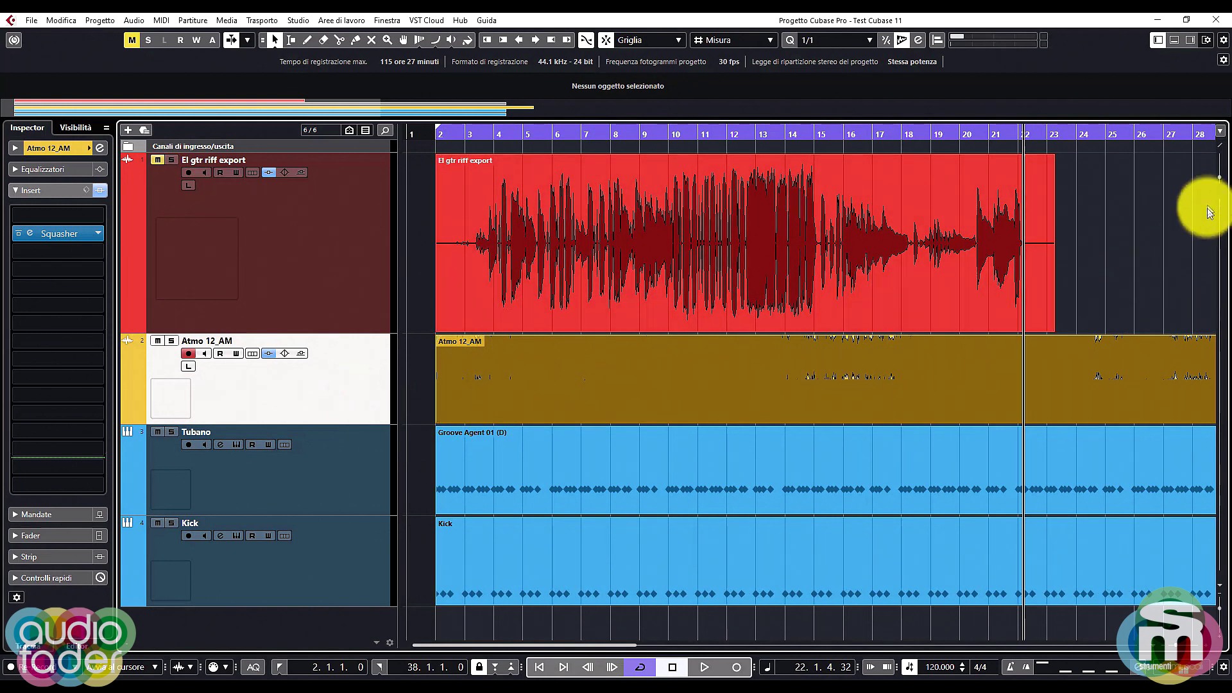
drag(1222, 178, 1221, 183)
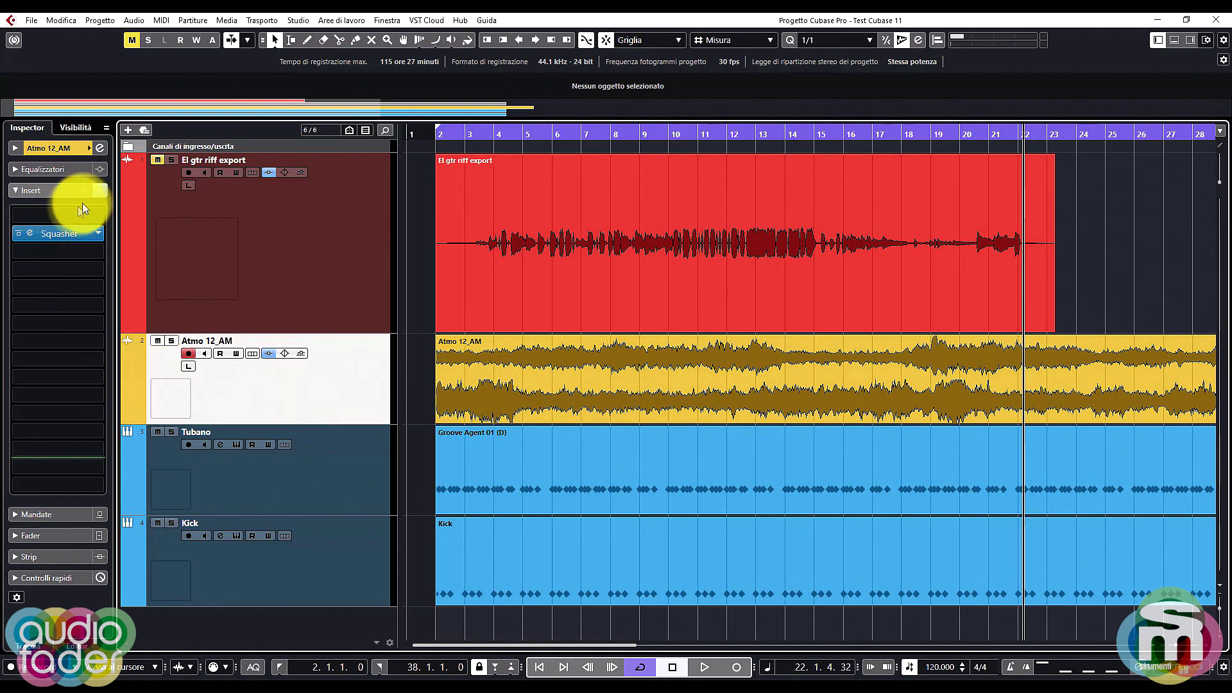
click(33, 233)
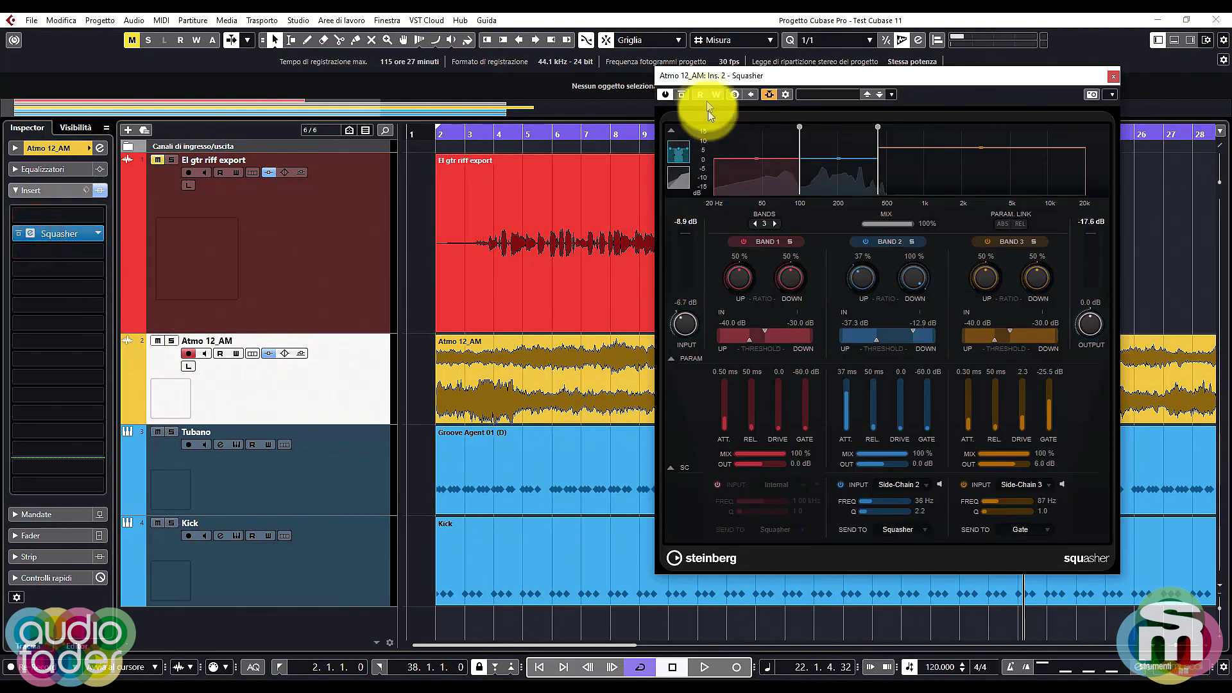
click(681, 95)
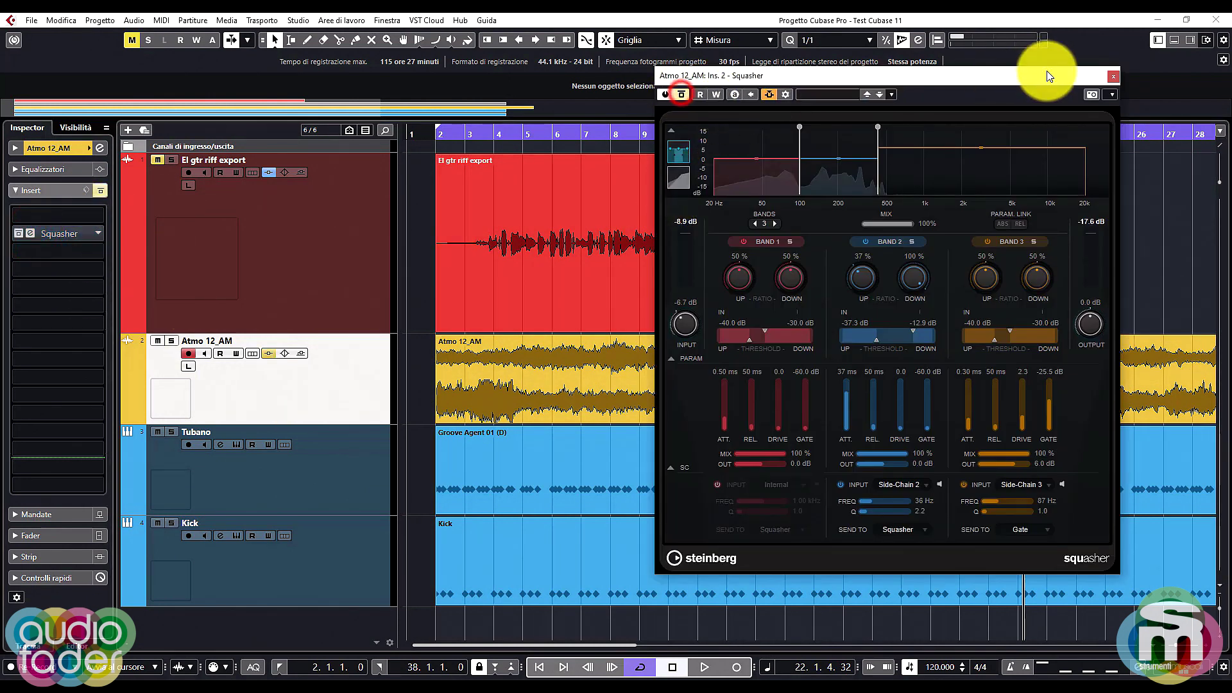
click(1118, 78)
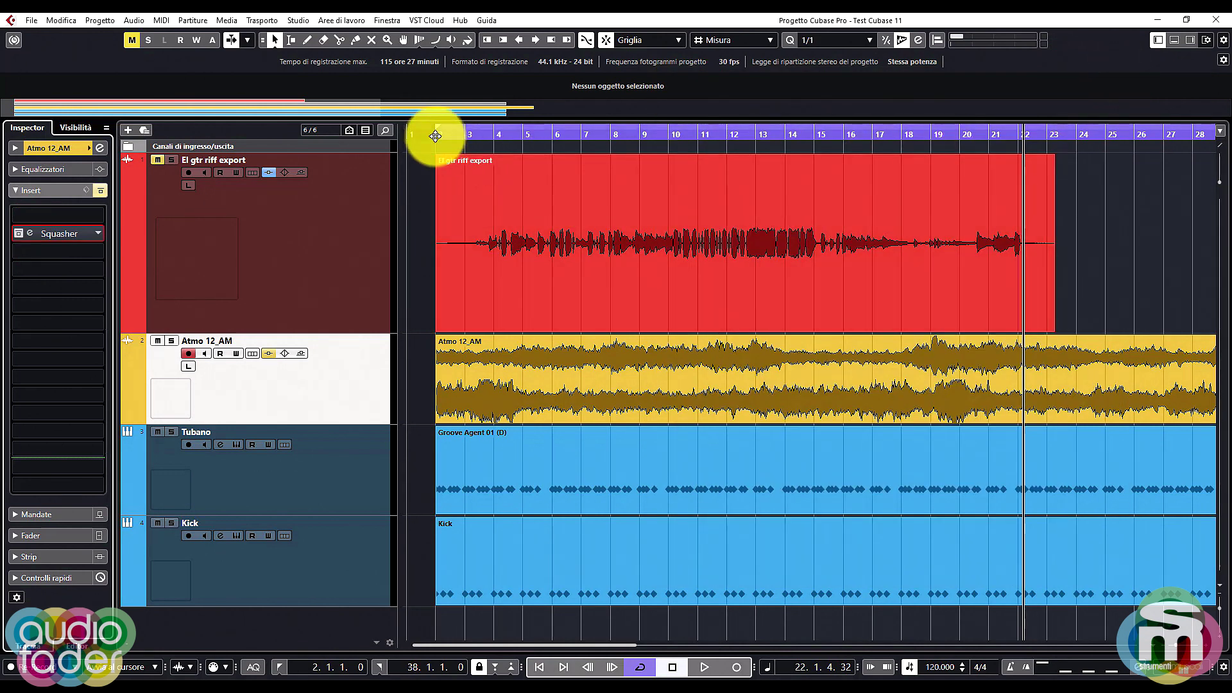
- Play the project from bar 2 to hear the Atmo 12_AM track without Squasher
click(435, 136)
key(space)
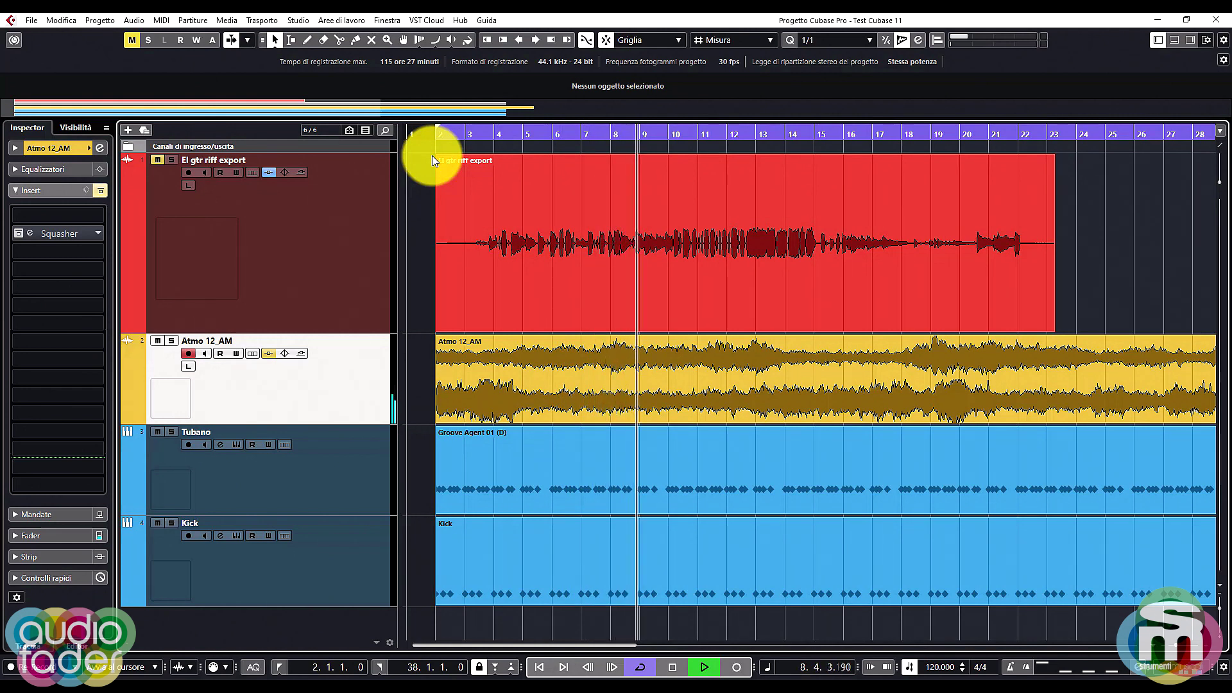
key(space)
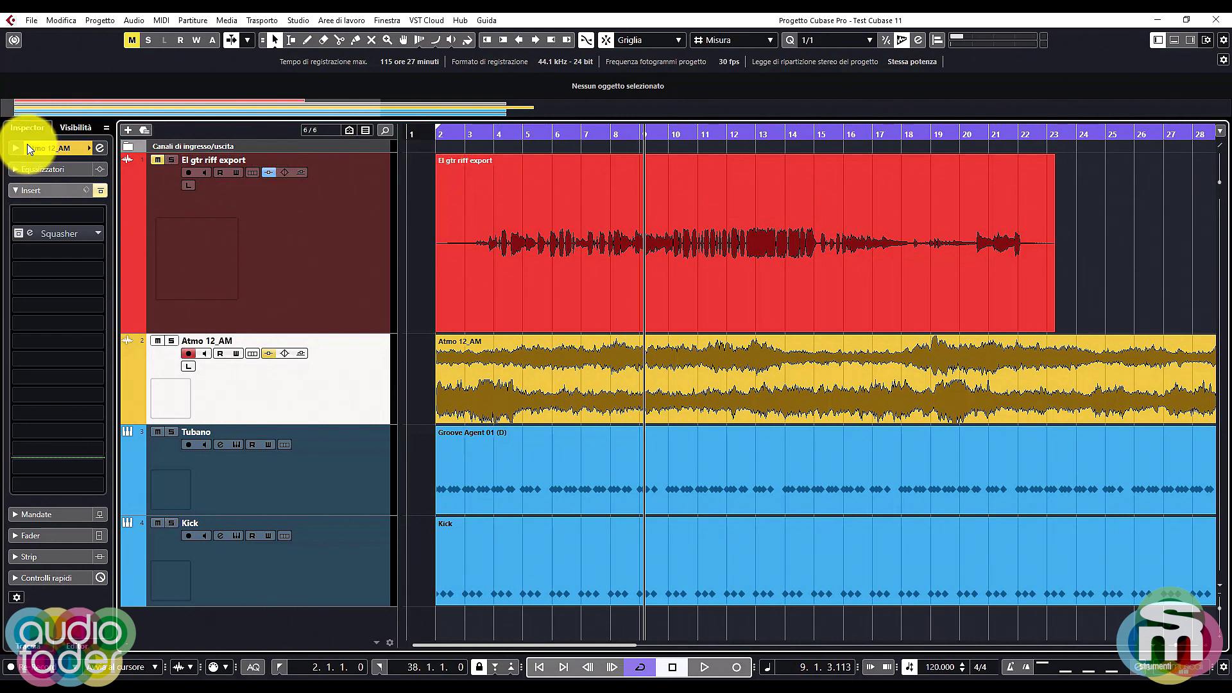
- Solo the Kick track and set its volume to -3.05
click(342, 551)
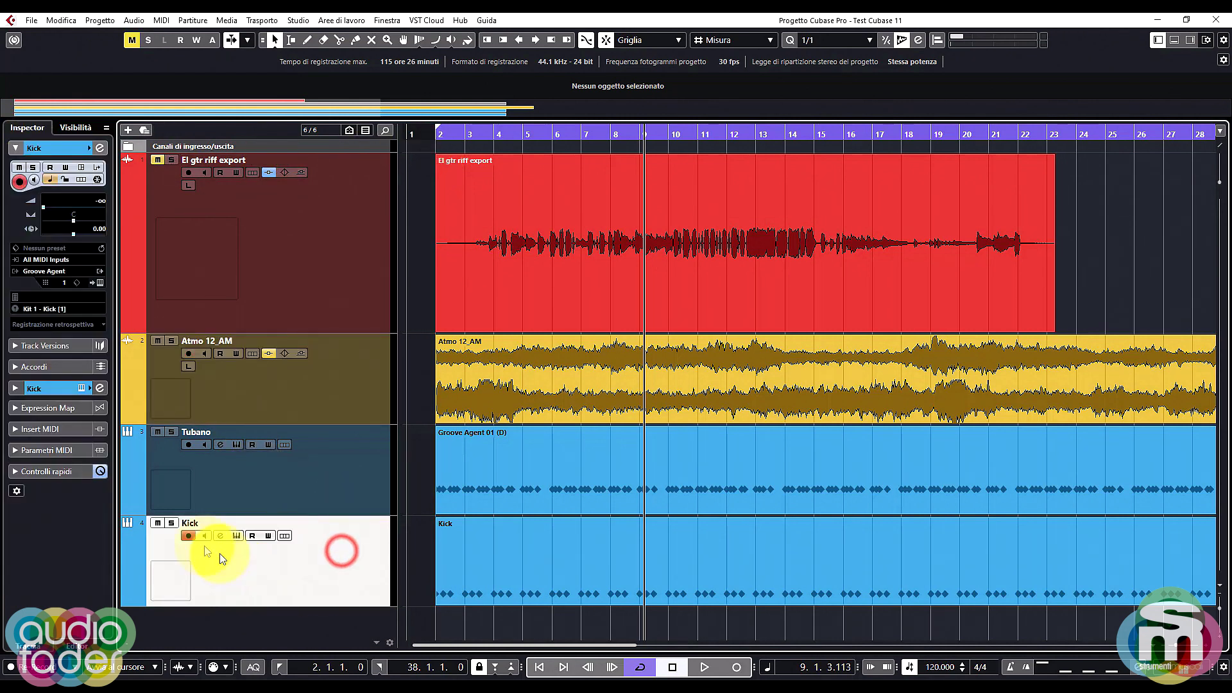
click(172, 523)
click(82, 206)
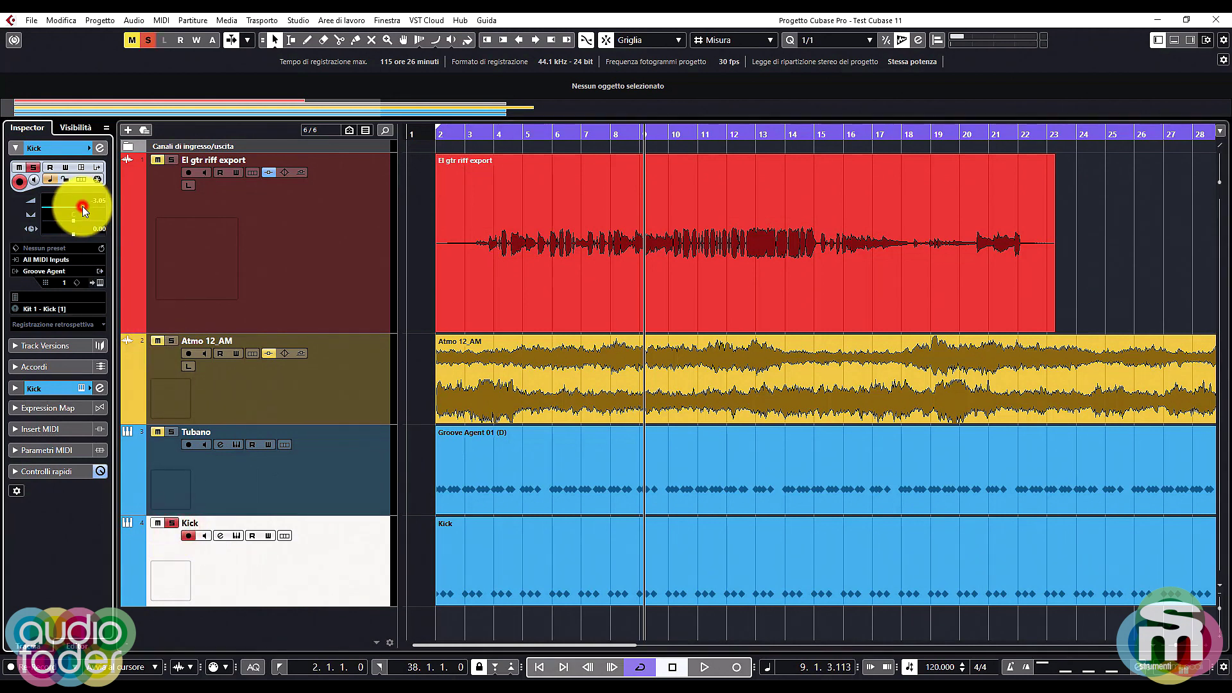
- Play the soloed Kick track from bar 2, stop, and lower its volume to minus infinity
click(438, 139)
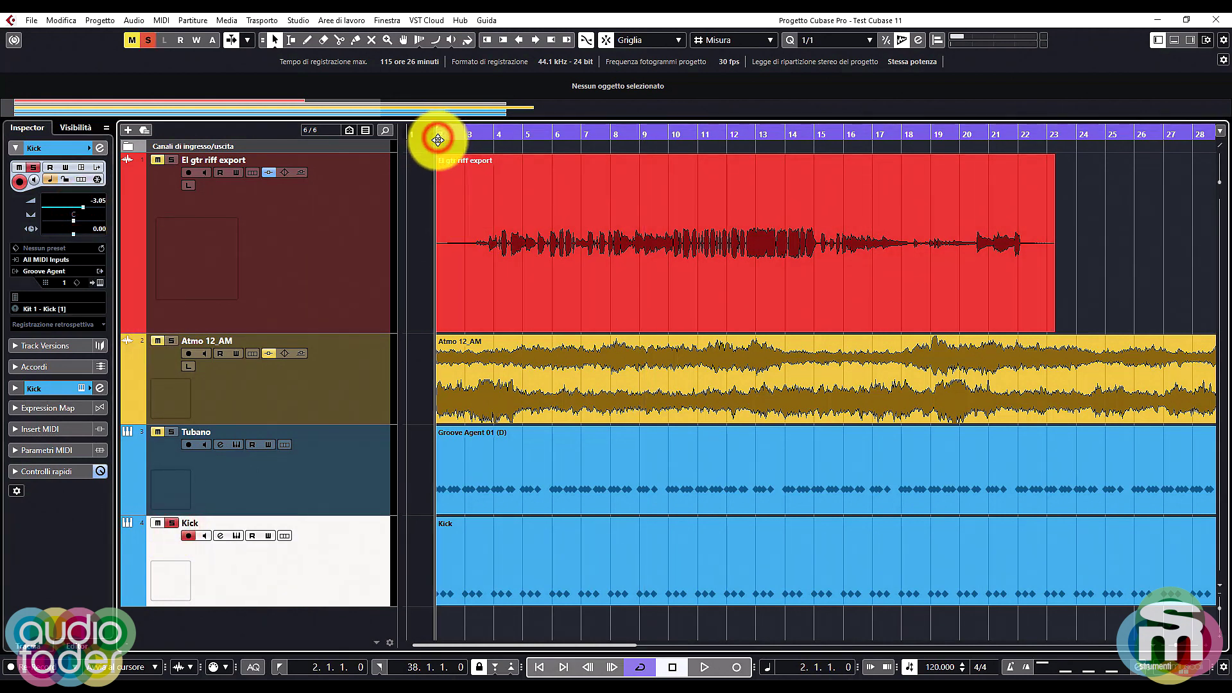
key(space)
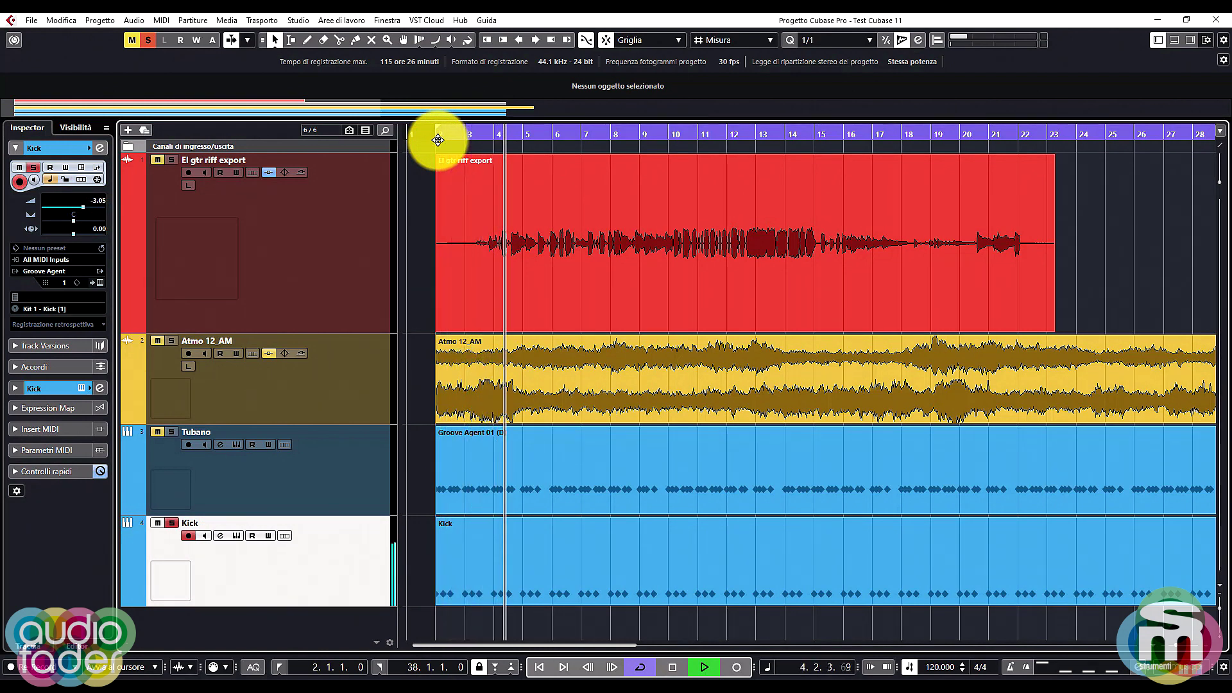
key(space)
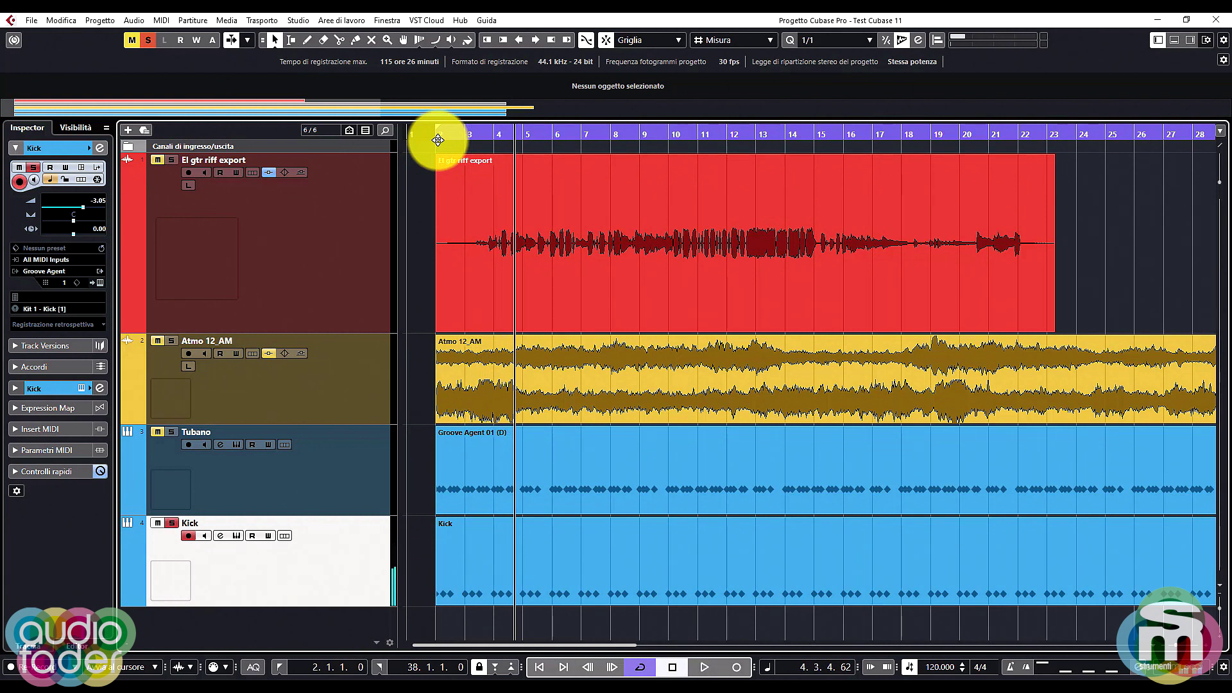
drag(84, 207, 30, 211)
- Solo the Tubano track, set its volume to -8.31 and play it
click(344, 477)
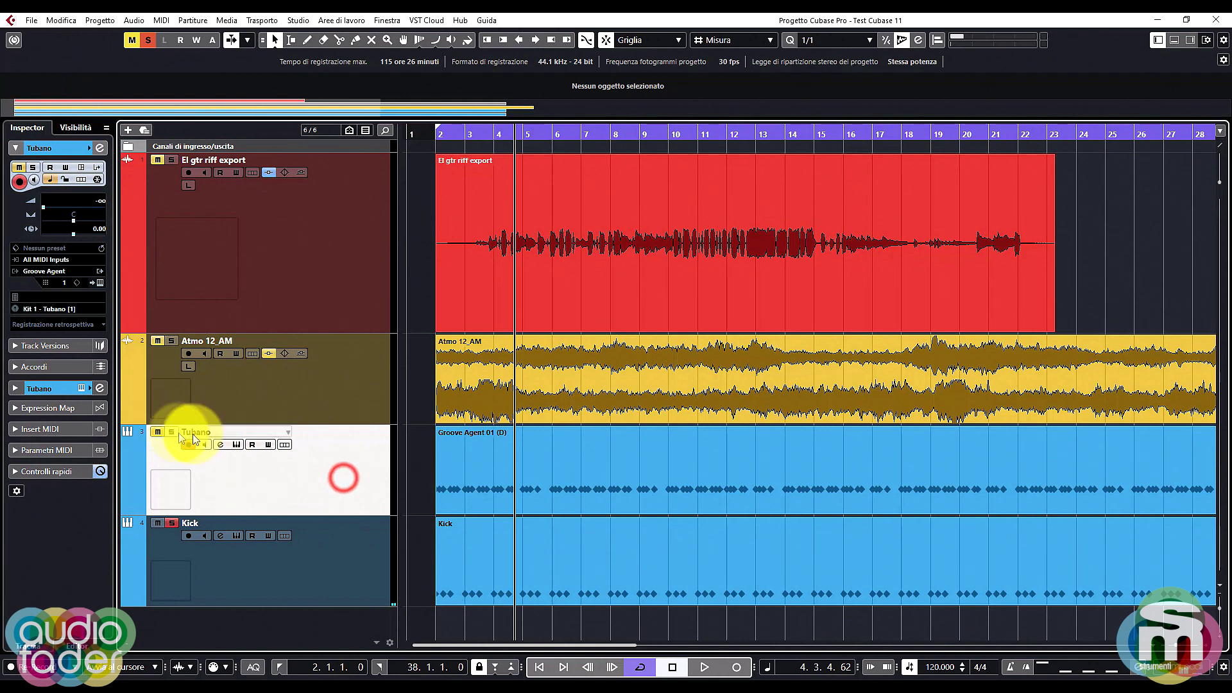
click(173, 432)
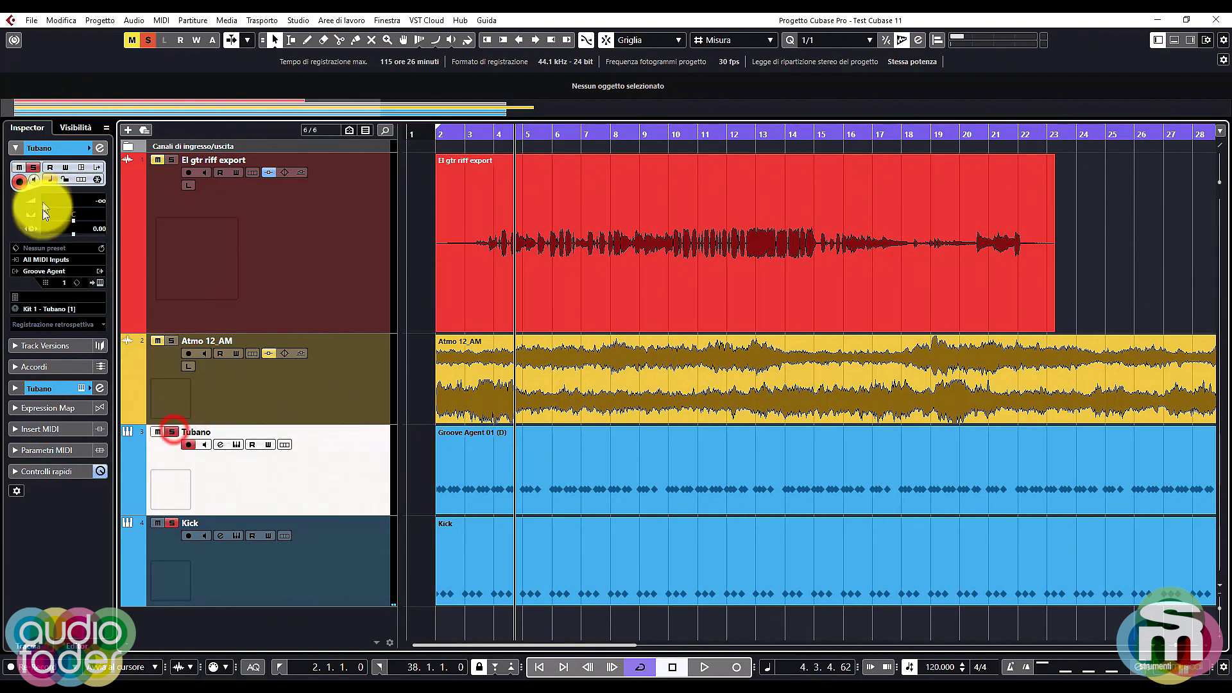
drag(45, 207, 72, 207)
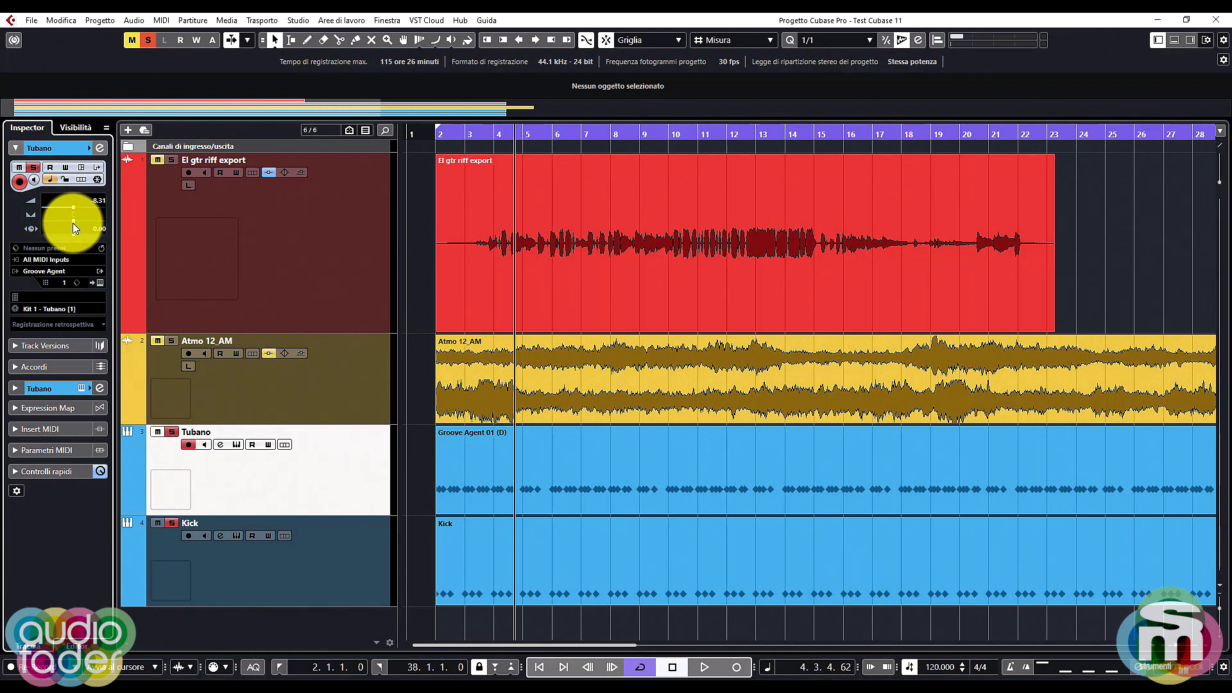
key(space)
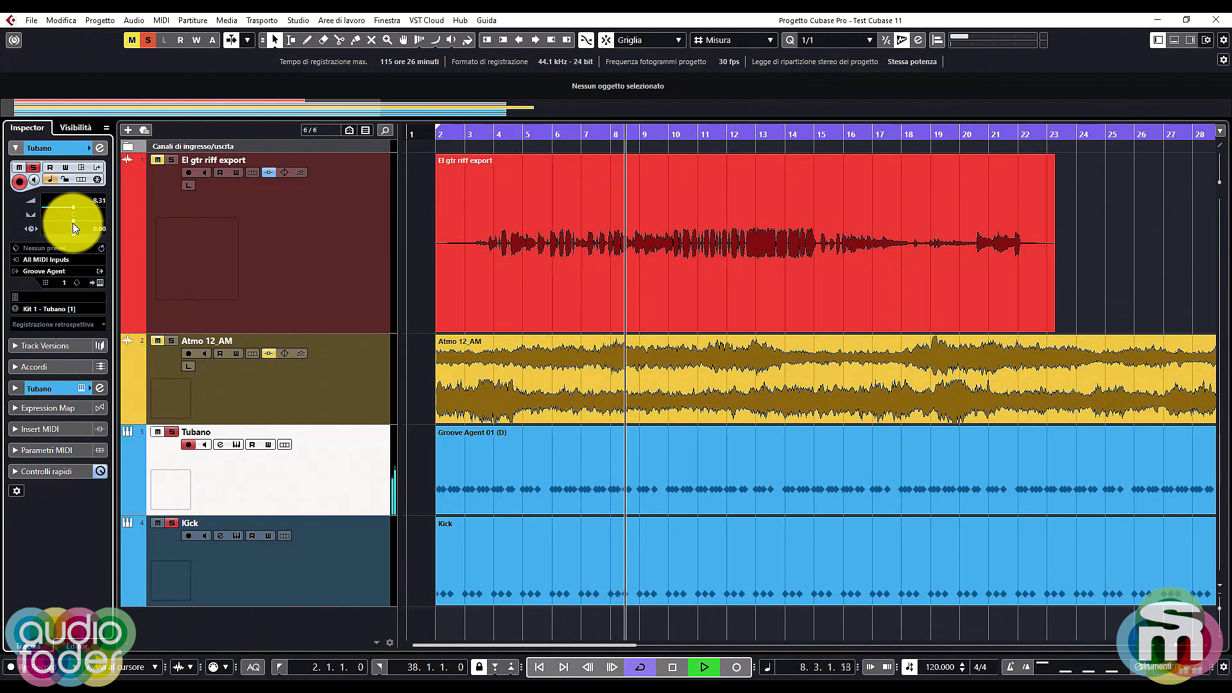
key(space)
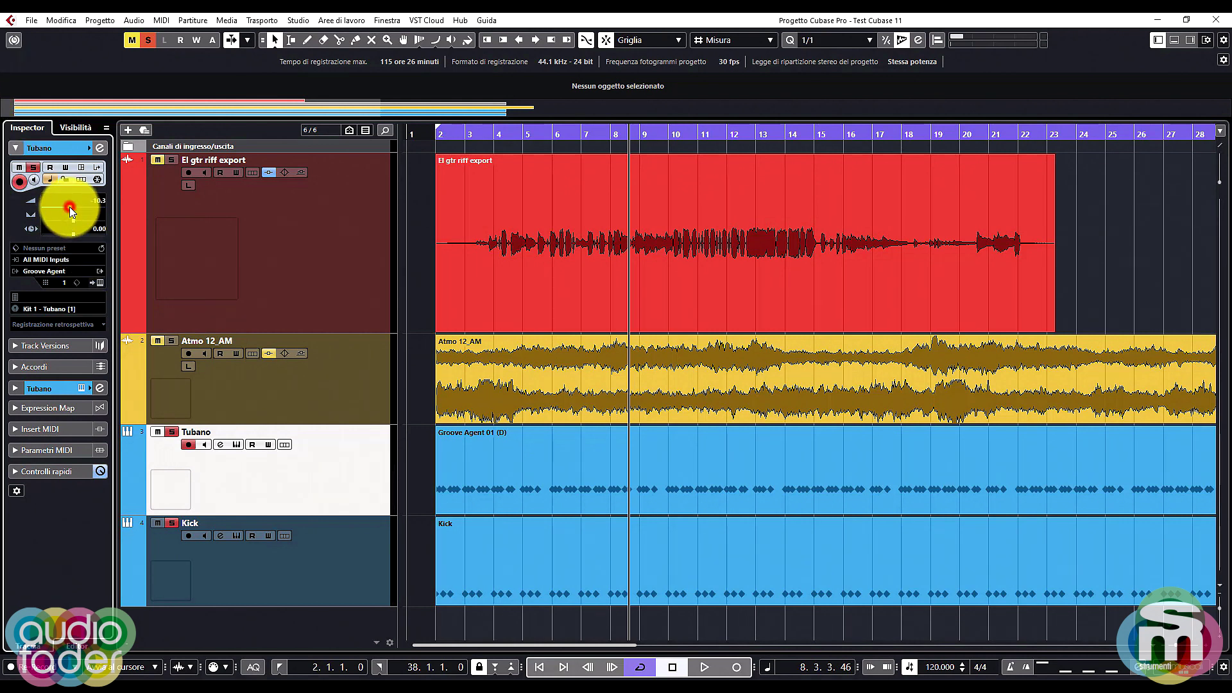
- Solo the Atmo 12_AM track, reactivate its Squasher insert and open the plug-in window near the centre of the project
click(308, 398)
click(172, 340)
click(18, 237)
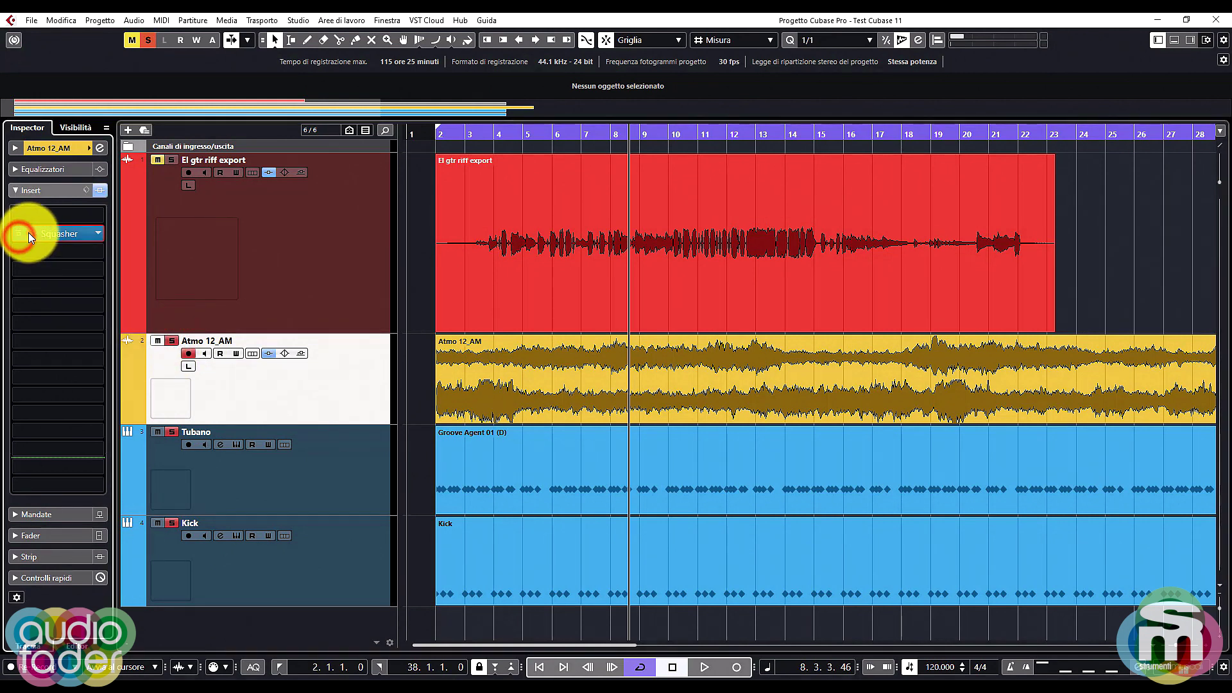
click(29, 233)
drag(899, 76, 664, 111)
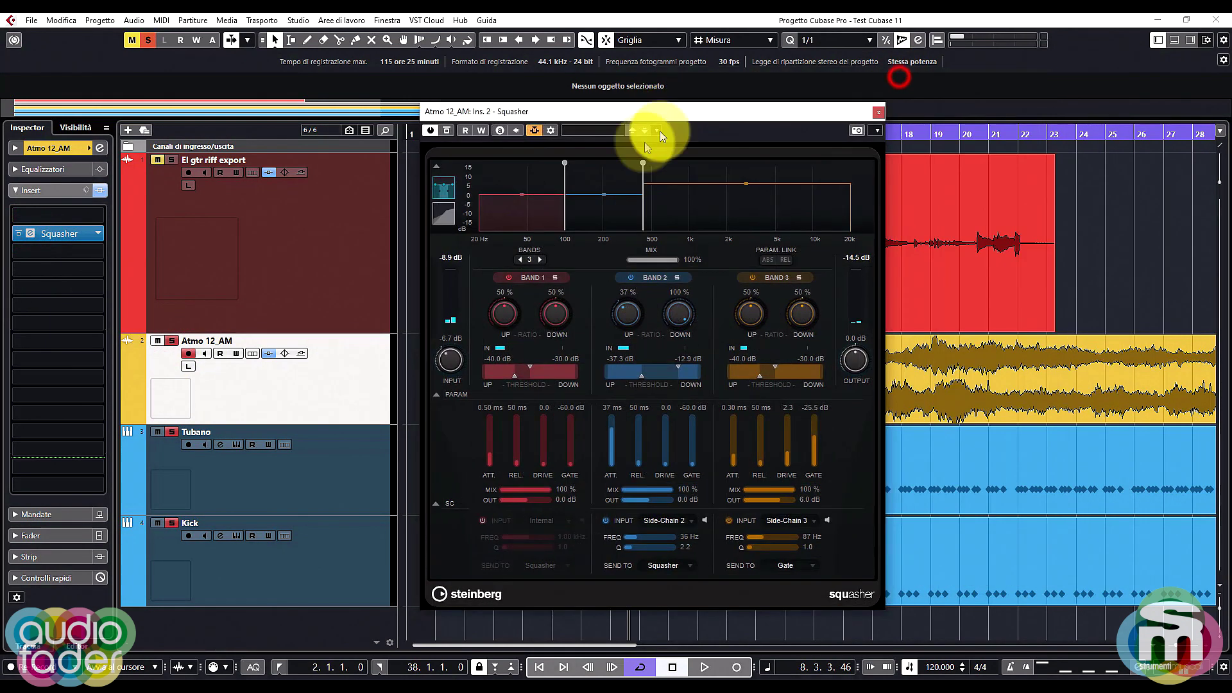
- Examine the Squasher's side-chain assignments, viewing the sources routed to inputs 2 - SC In and 3 - SC In
click(545, 132)
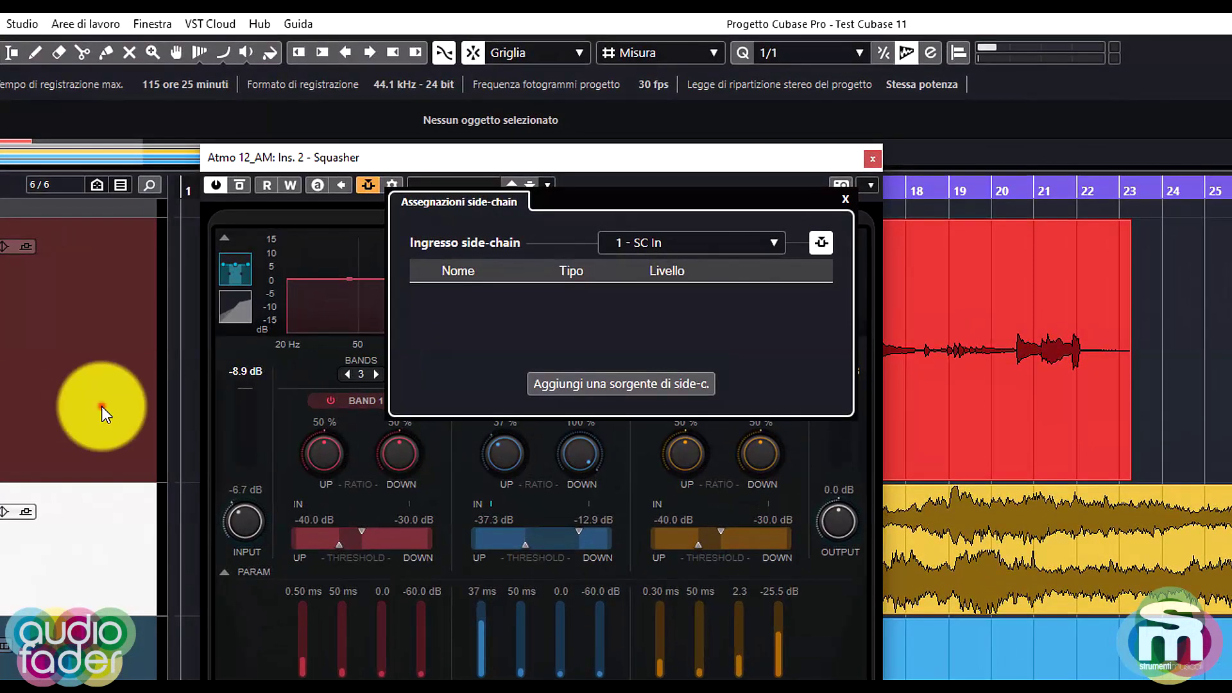
click(342, 284)
click(326, 365)
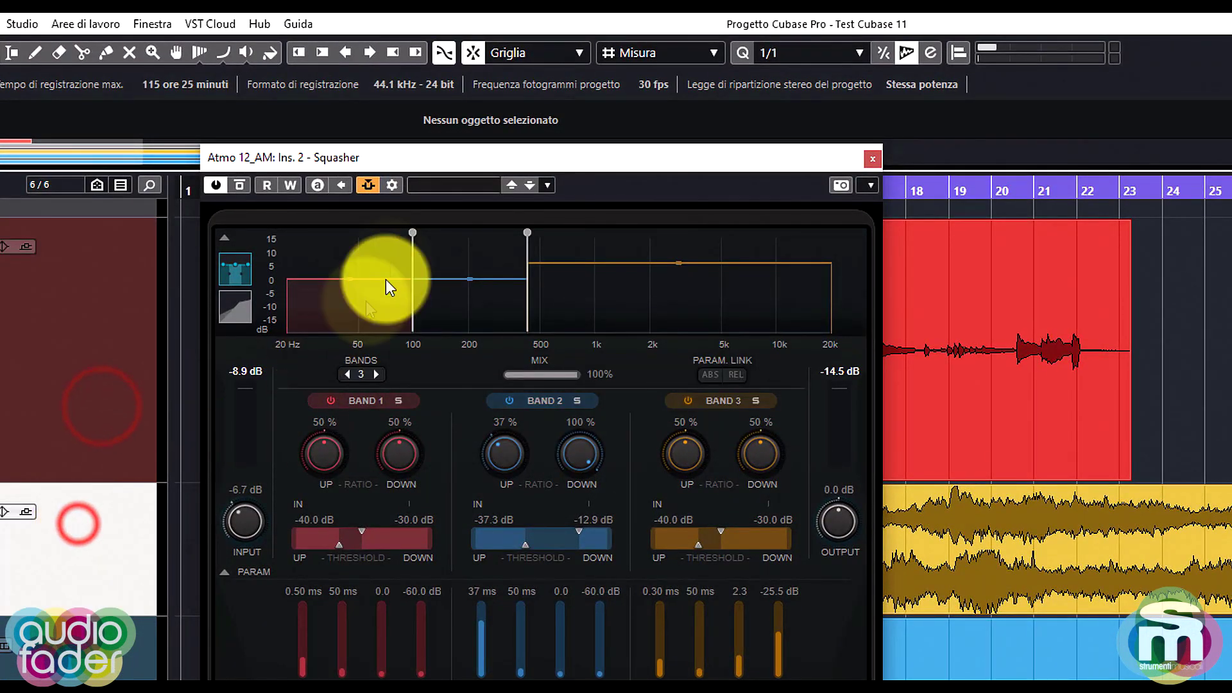
click(392, 184)
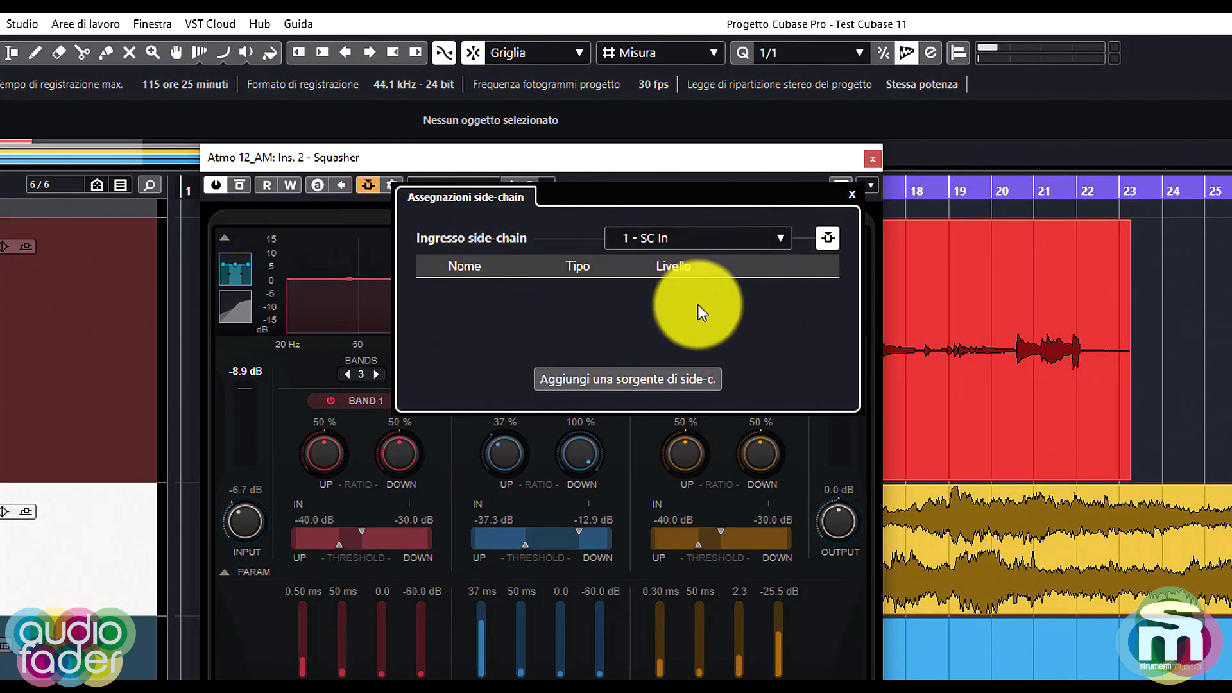
click(723, 241)
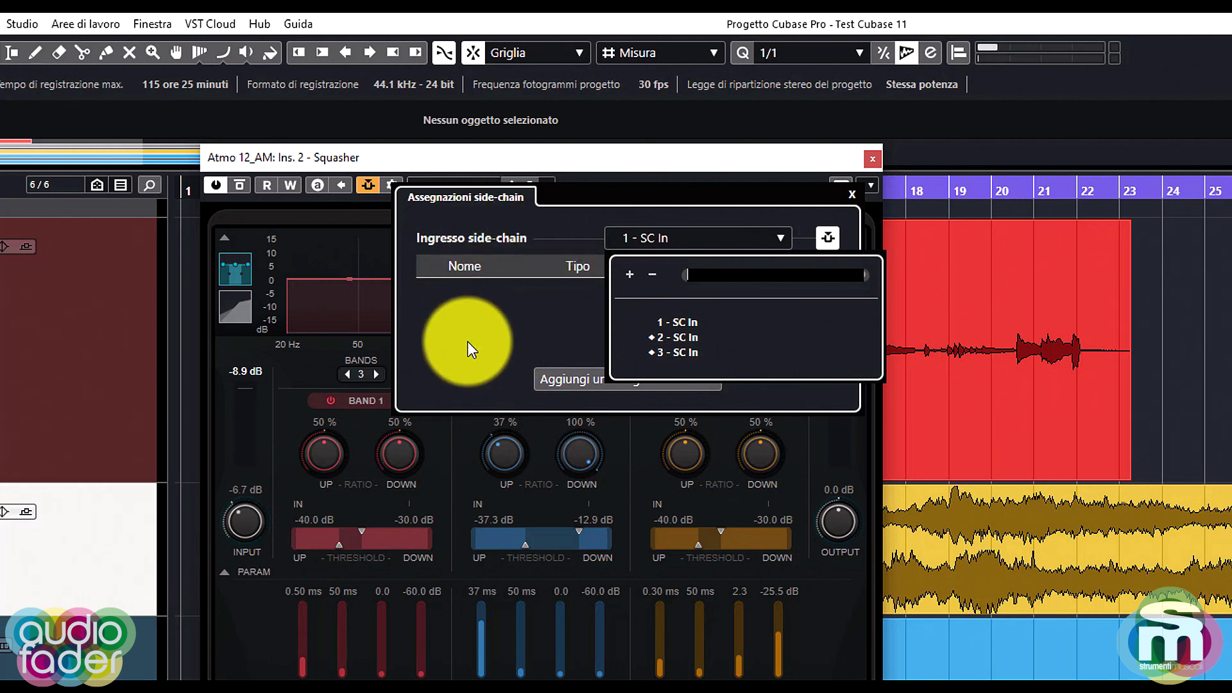
click(696, 337)
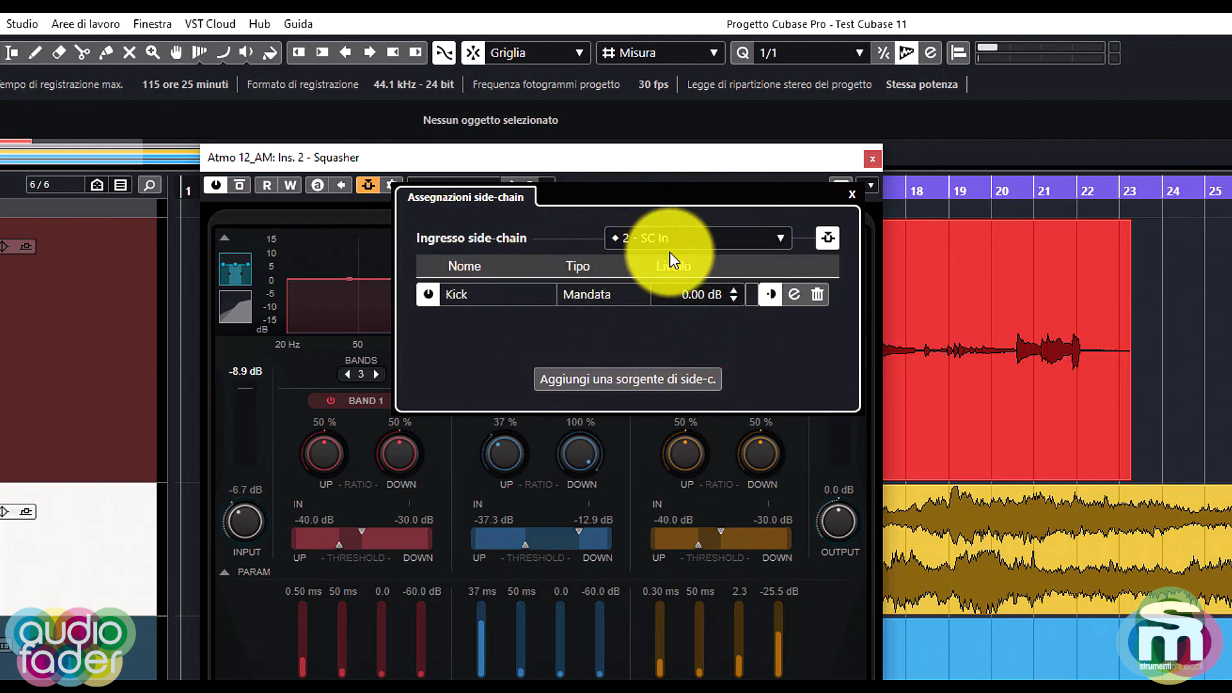
click(698, 237)
click(680, 353)
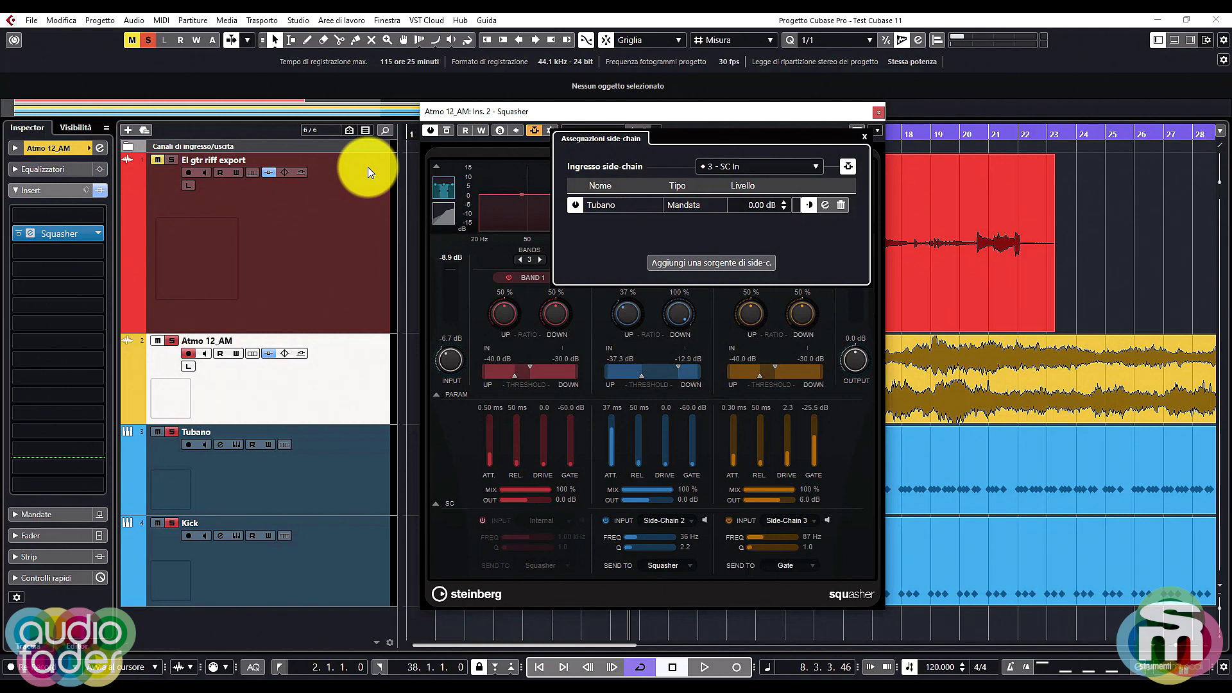
- Close and reopen the Squasher window of the Atmo 12_AM track and move it over the middle of the arrangement
click(878, 112)
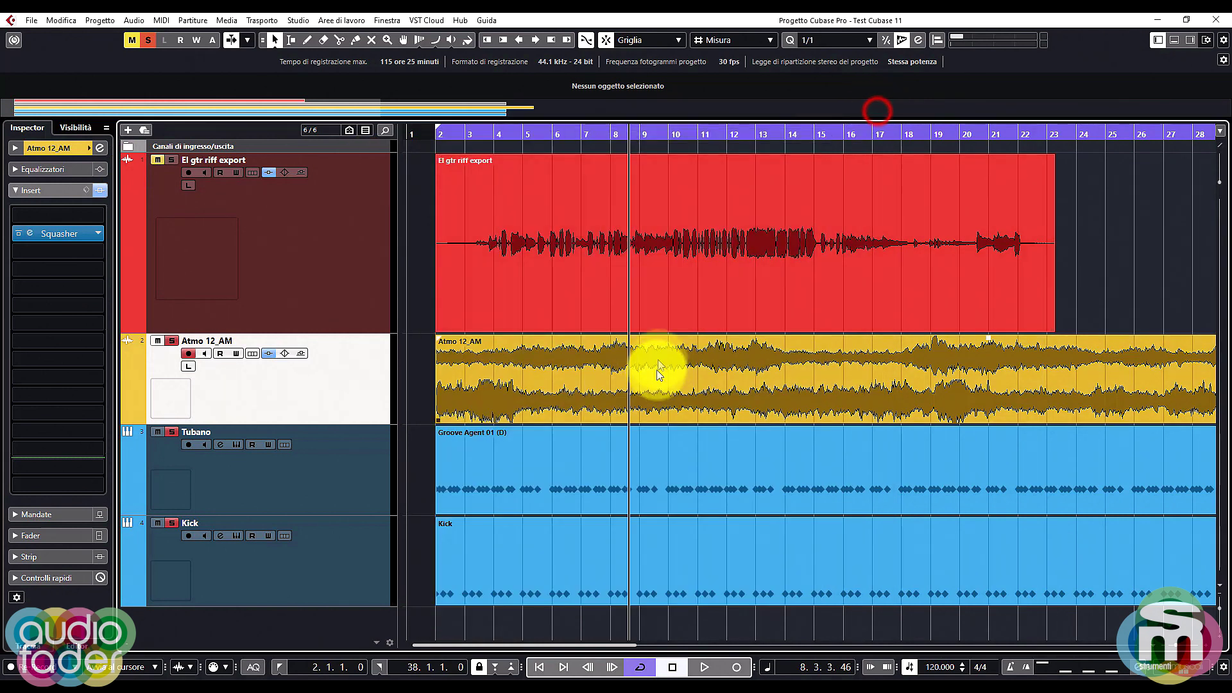
click(304, 399)
click(31, 233)
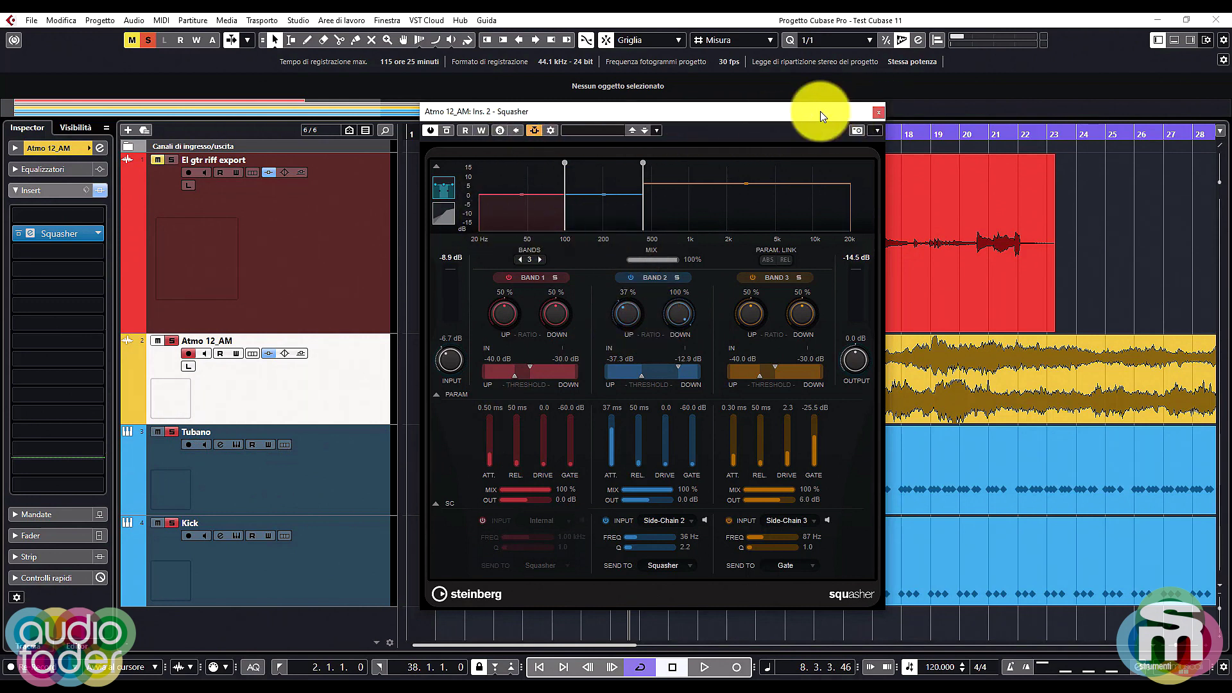
drag(820, 113, 986, 108)
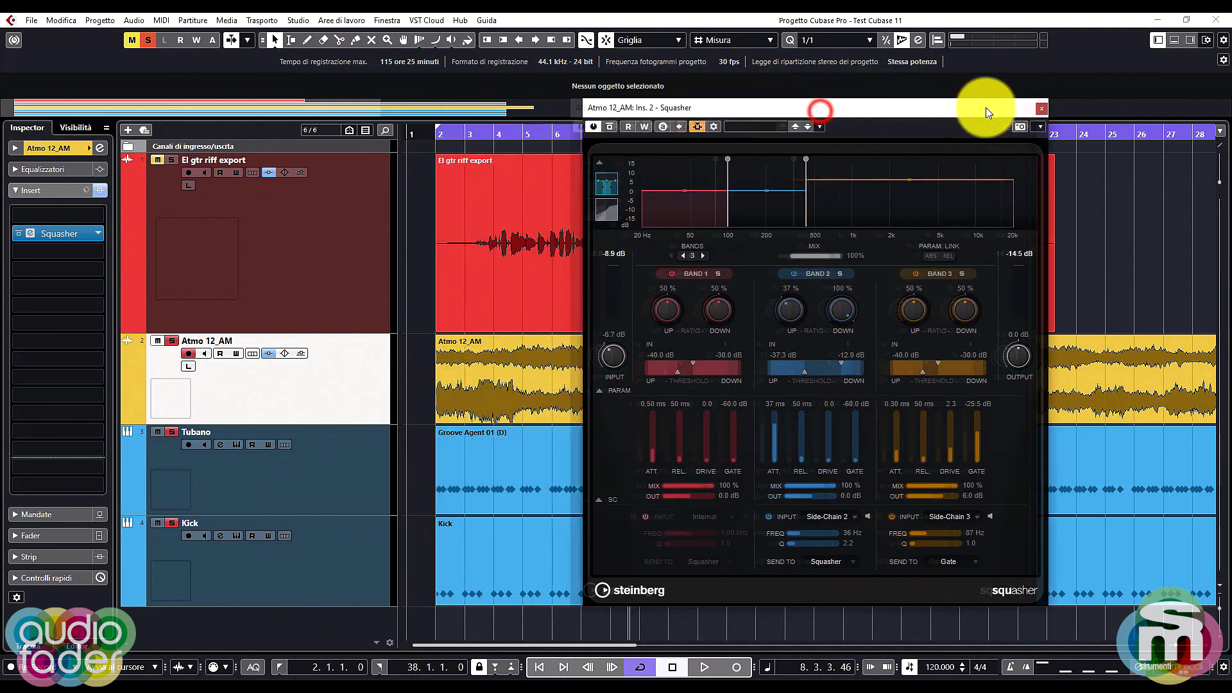
- Return the playback position to bar 2, bypass the Squasher and play the project
click(435, 136)
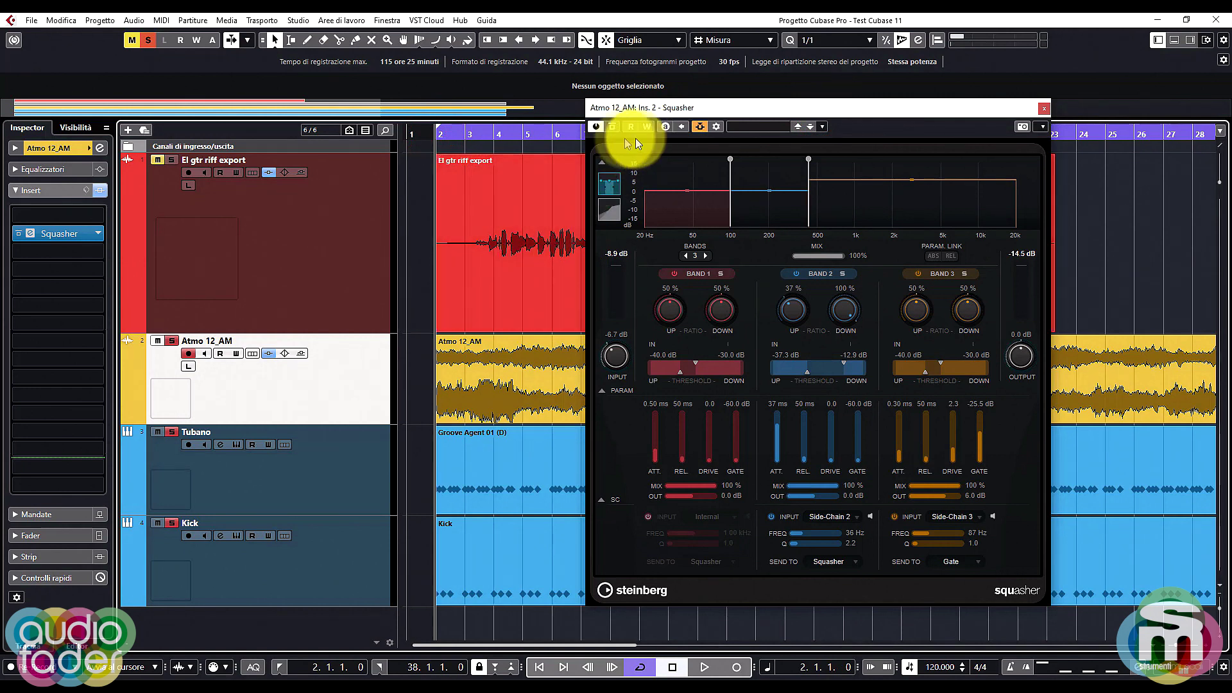
click(611, 127)
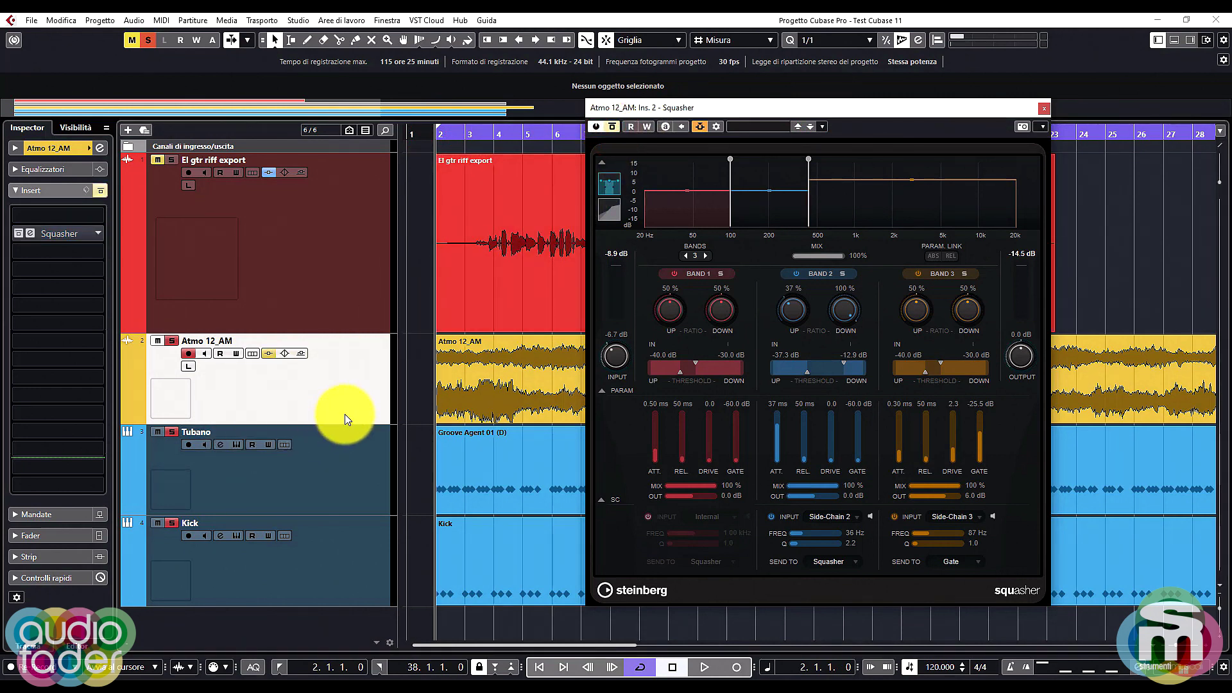
key(space)
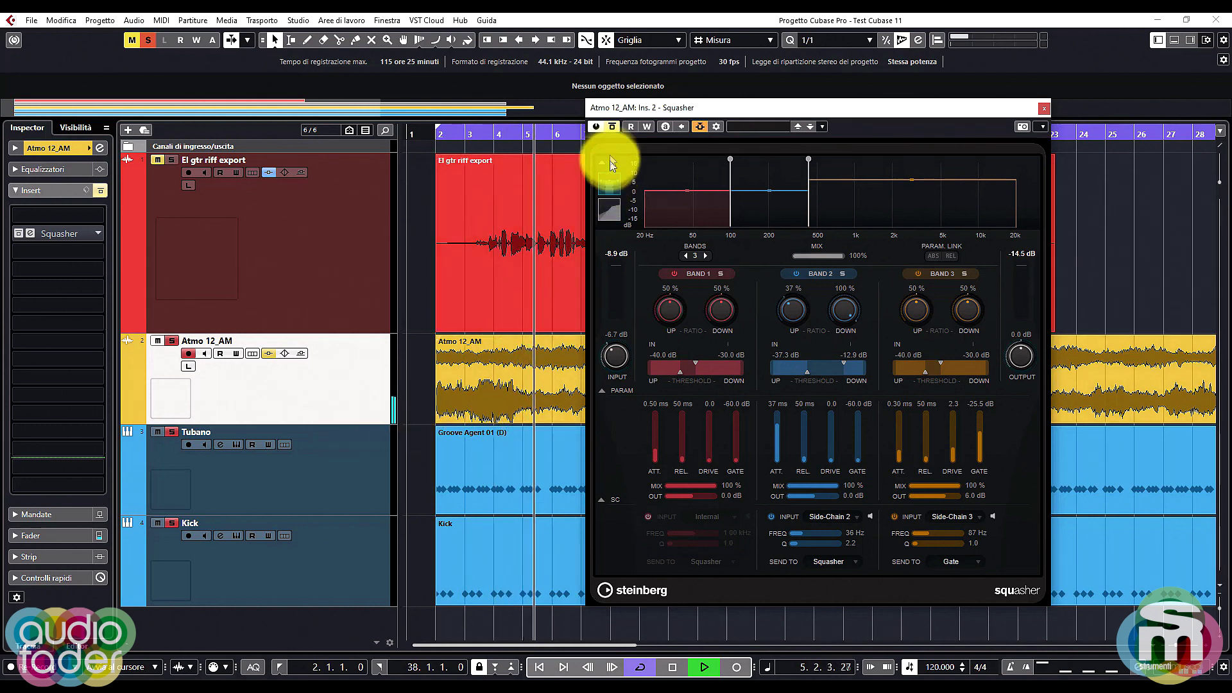
- Reactivate the Squasher during playback, move its window over the track list and stop
click(613, 126)
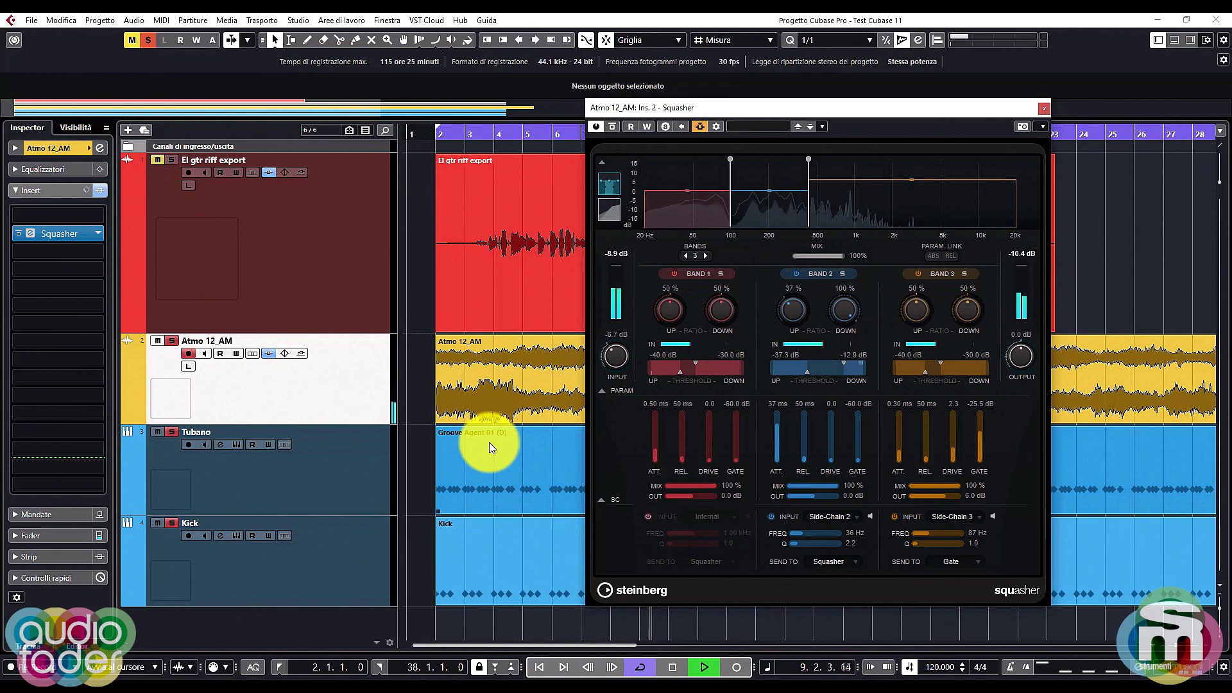
drag(866, 107, 427, 117)
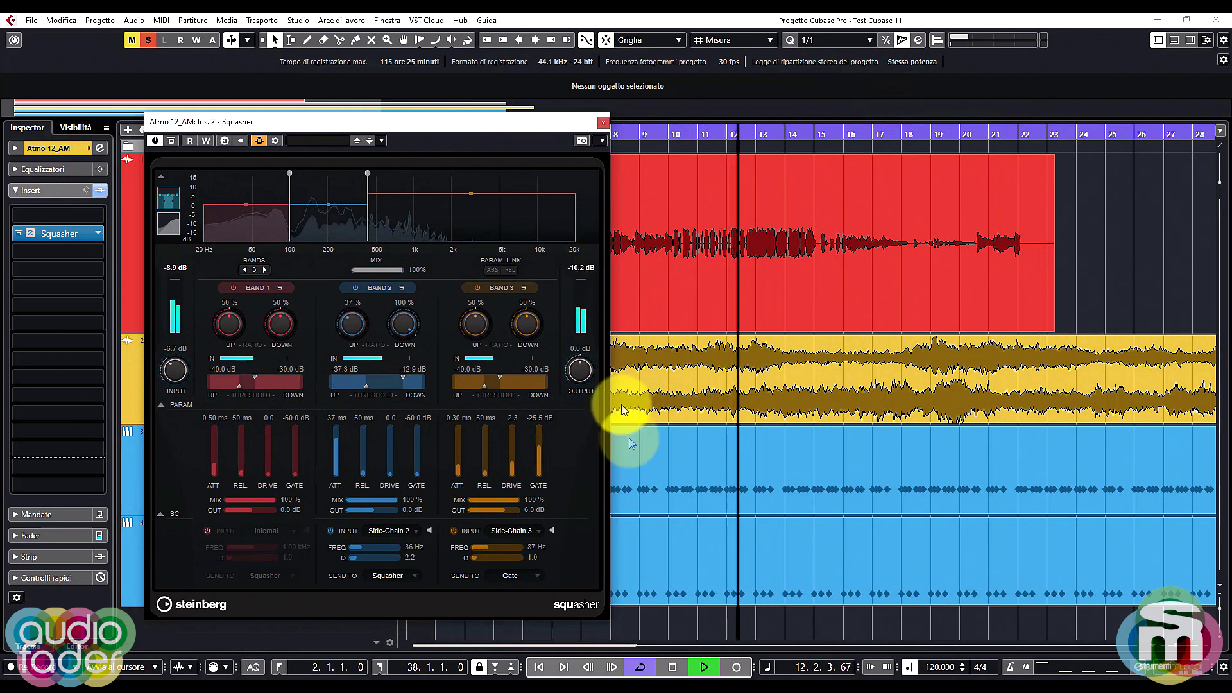
click(672, 667)
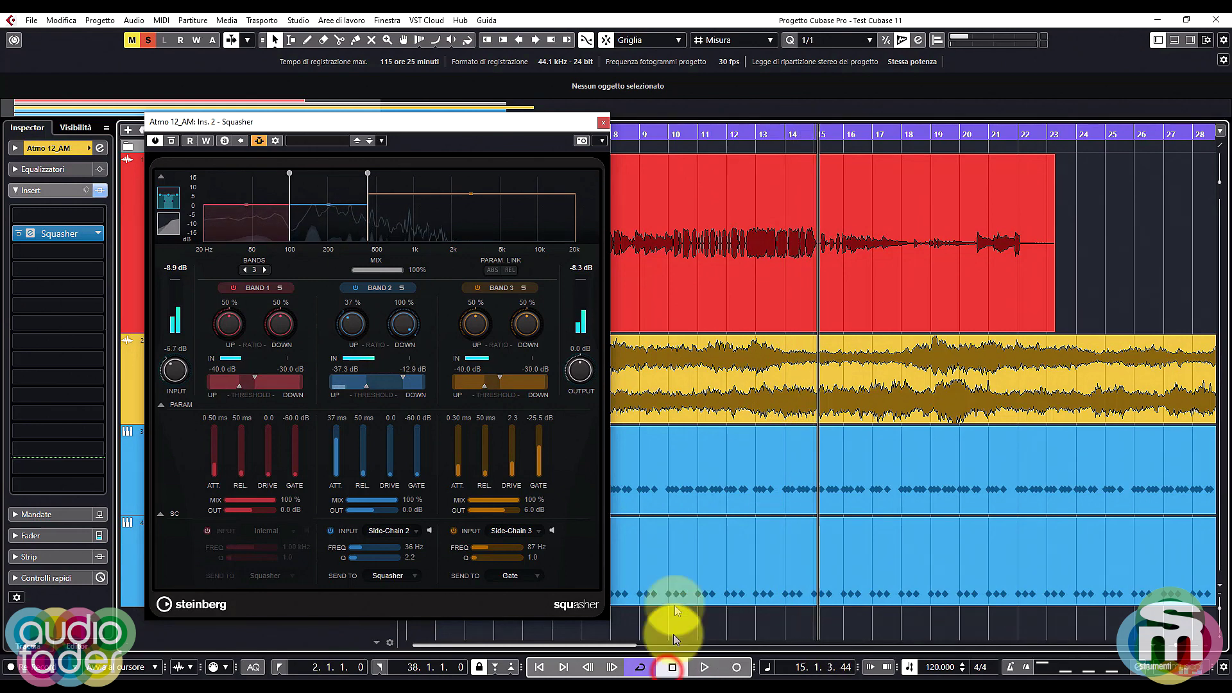
- Move the Squasher window away from the track list and select the Kick track
drag(535, 122, 912, 75)
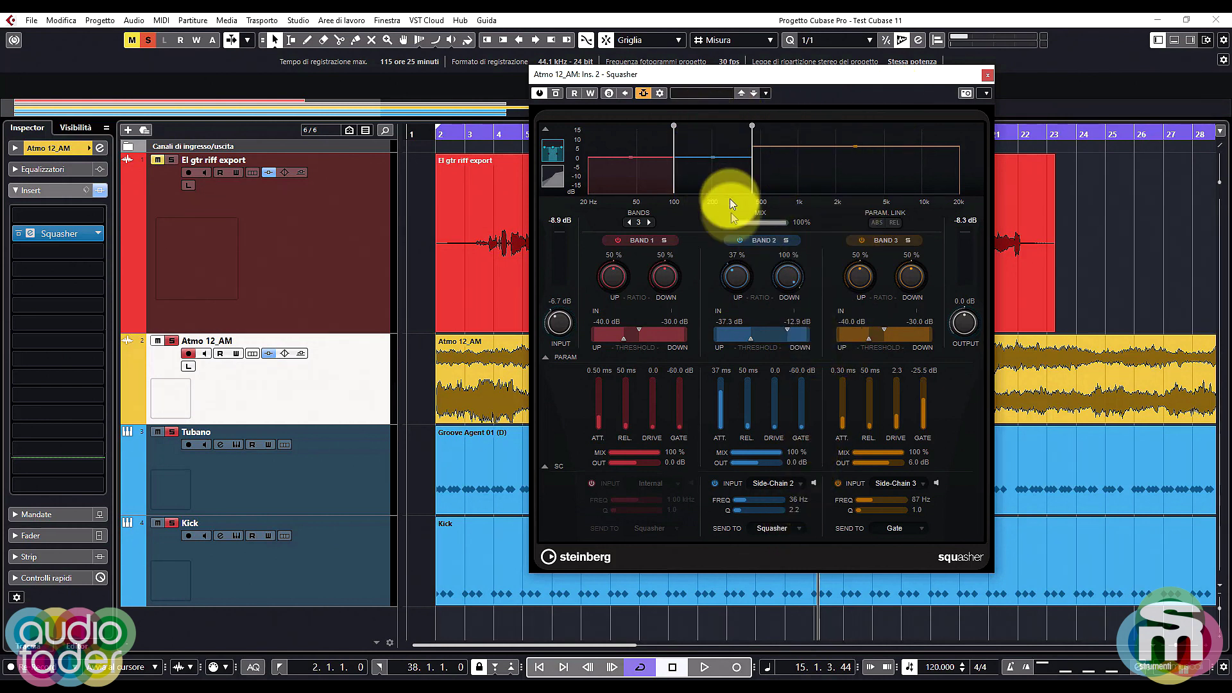
click(496, 563)
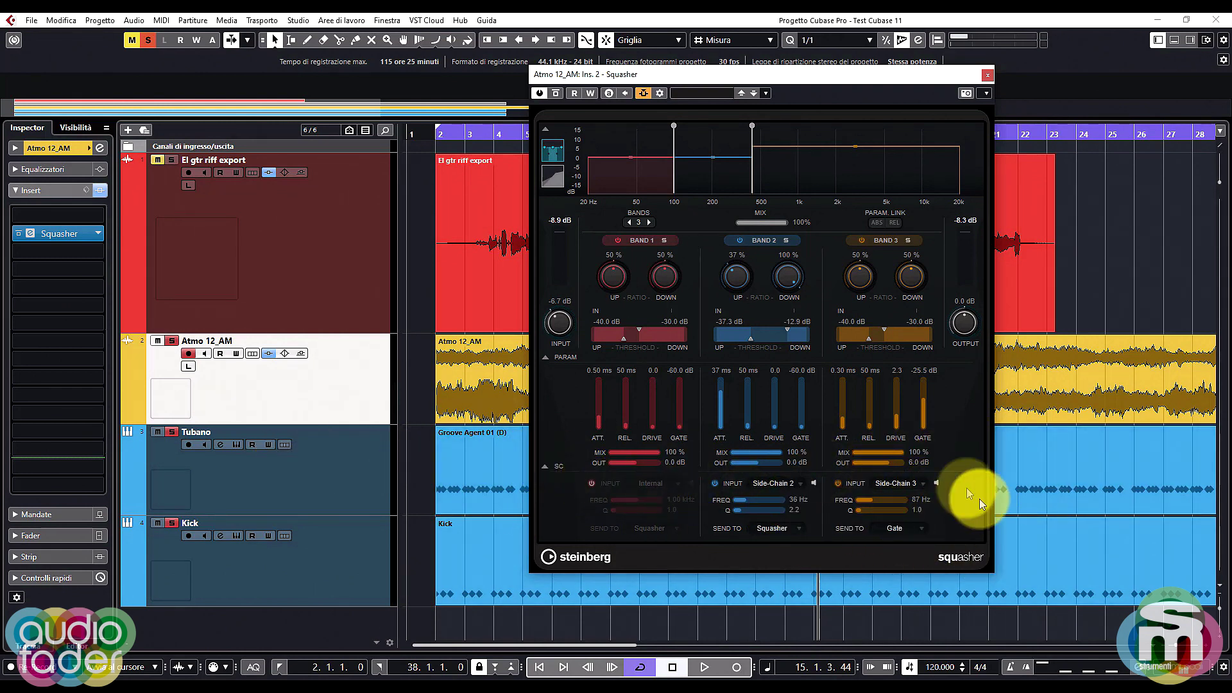
click(365, 484)
click(363, 556)
click(366, 495)
click(341, 554)
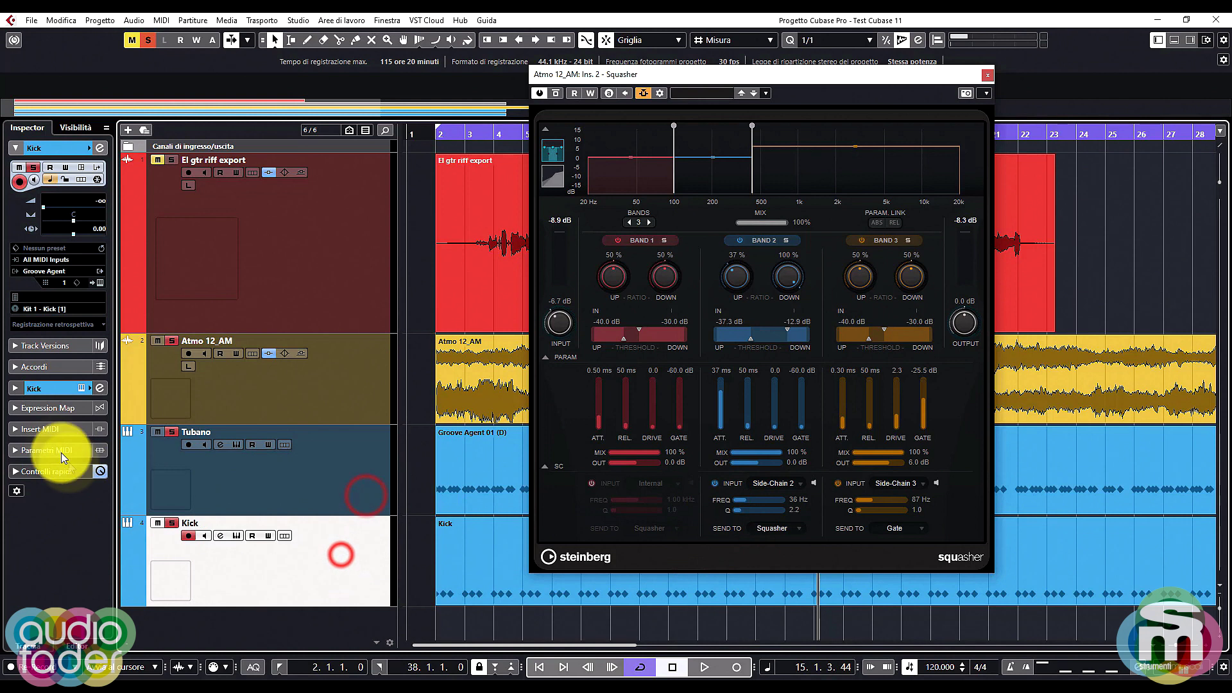
- Expand the Kick track's audio inserts, open its SuperVision plug-in and reposition the plug-in window
click(55, 388)
click(61, 252)
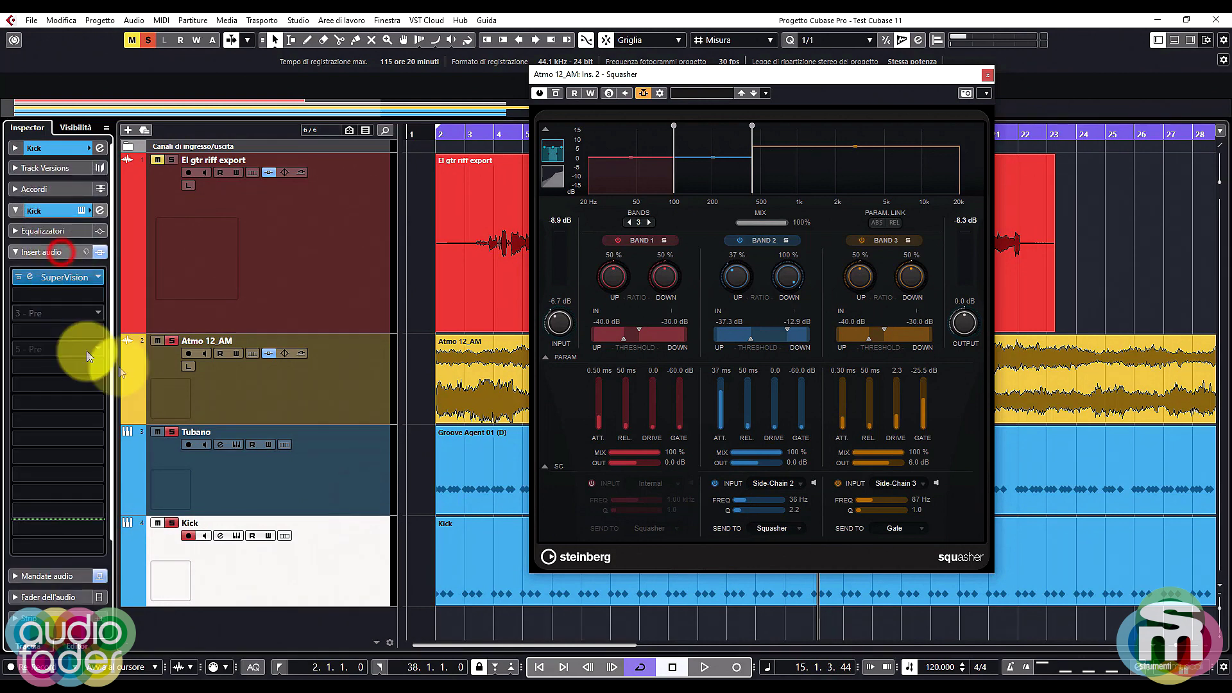
click(30, 277)
drag(615, 239, 816, 118)
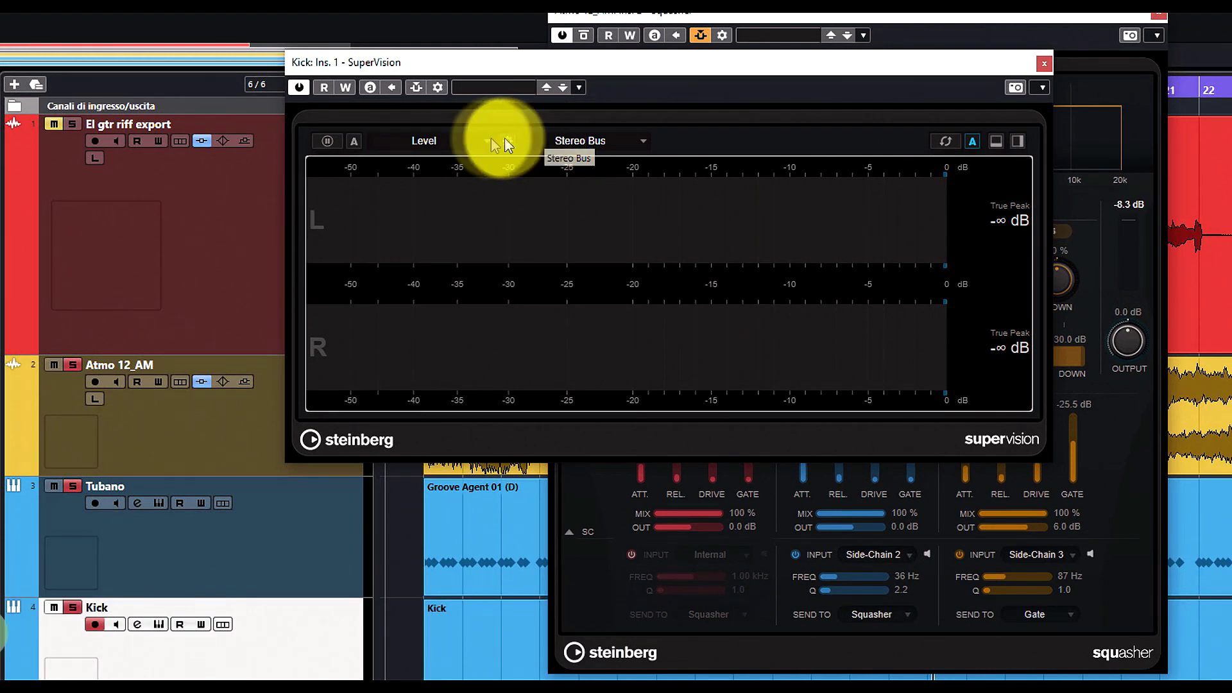
- Look through SuperVision's measurement modules and play the project to watch the Kick's level
click(469, 141)
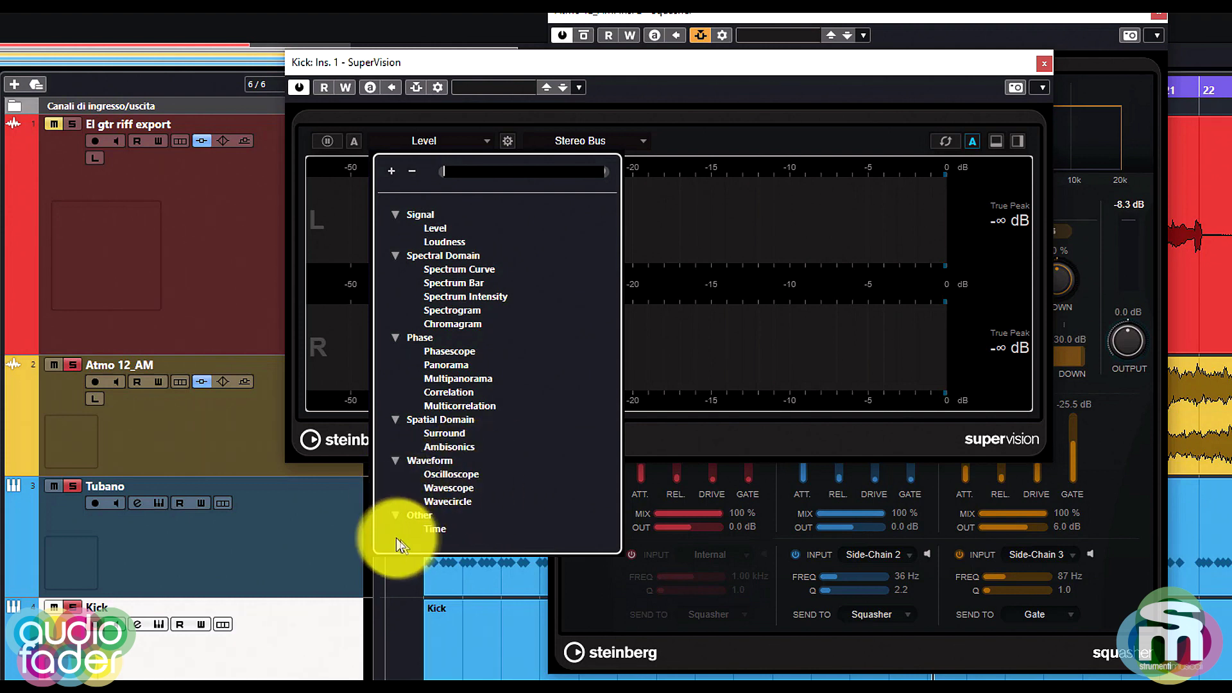
click(776, 64)
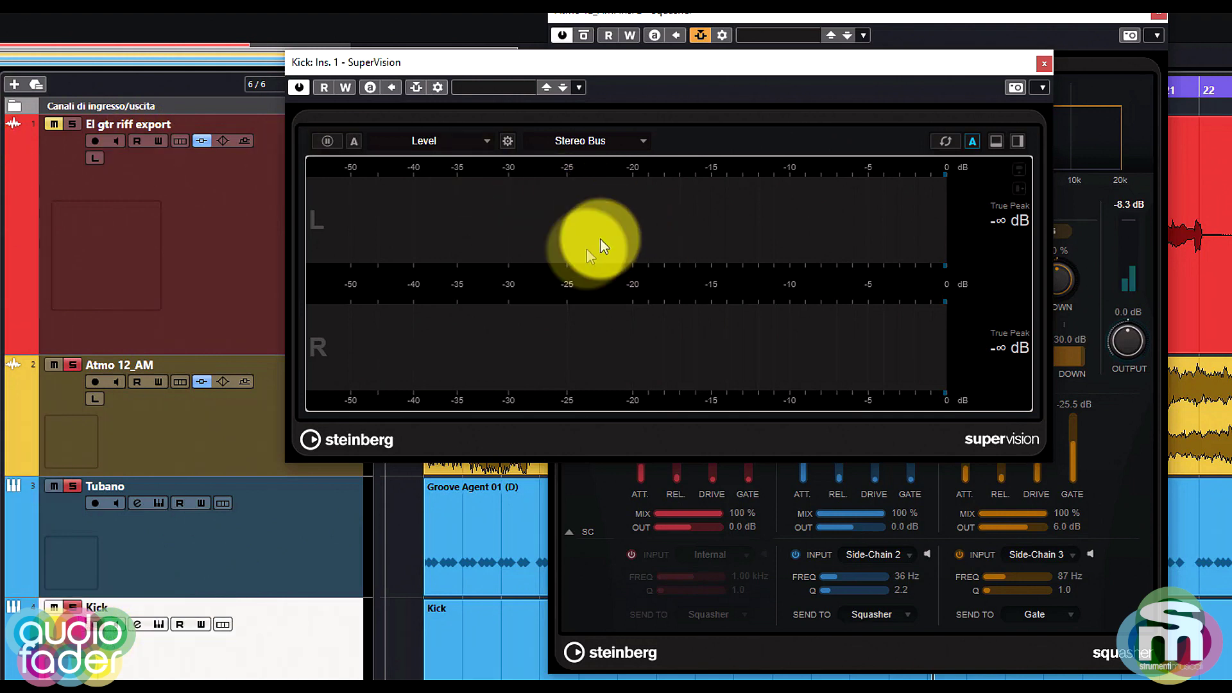
key(space)
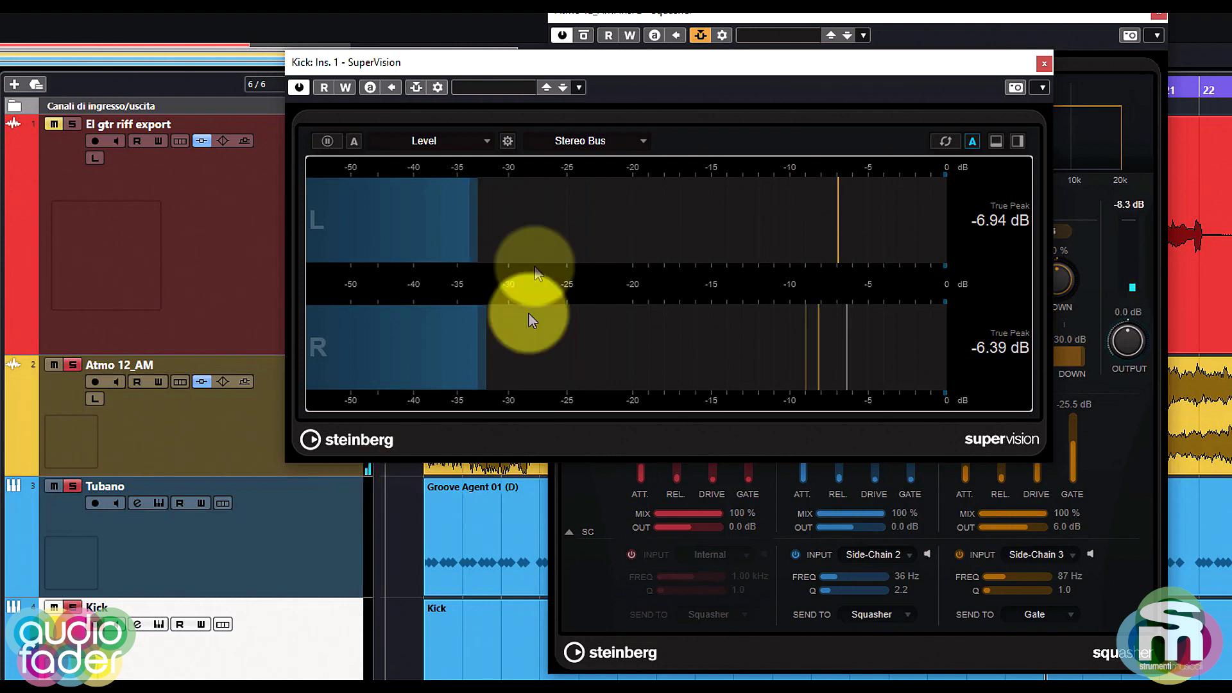
- Set SuperVision's module to Spectrum Curve and its channel source to Mixdown
click(440, 140)
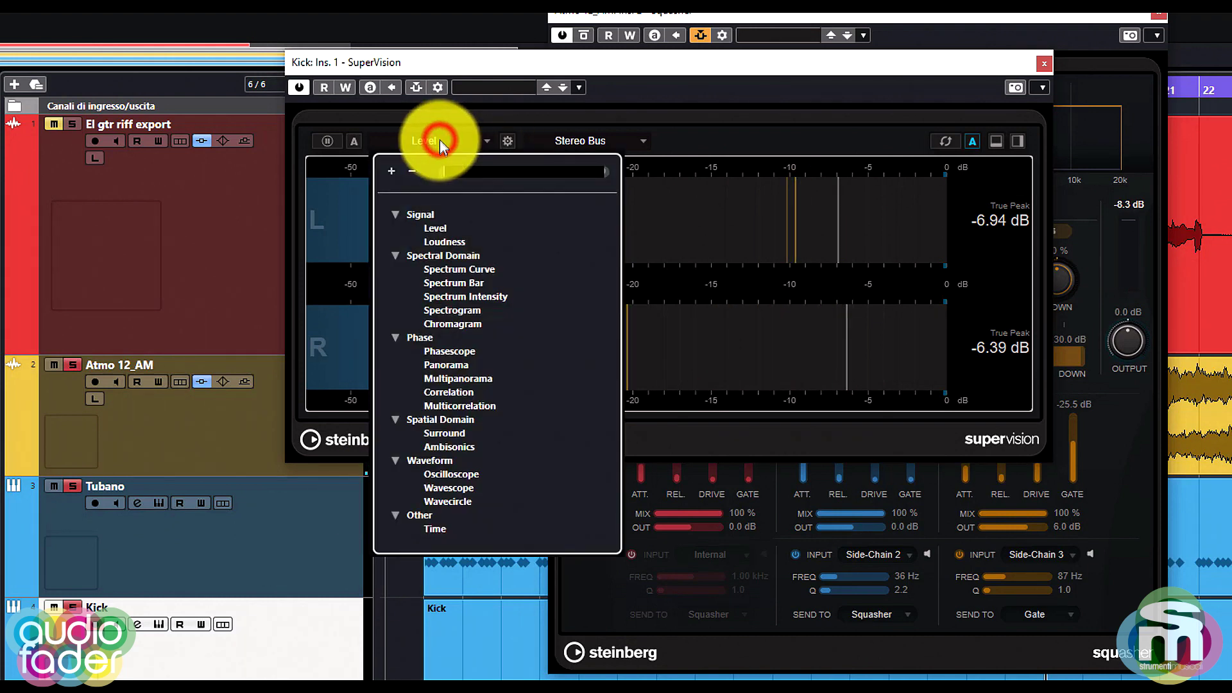
click(448, 269)
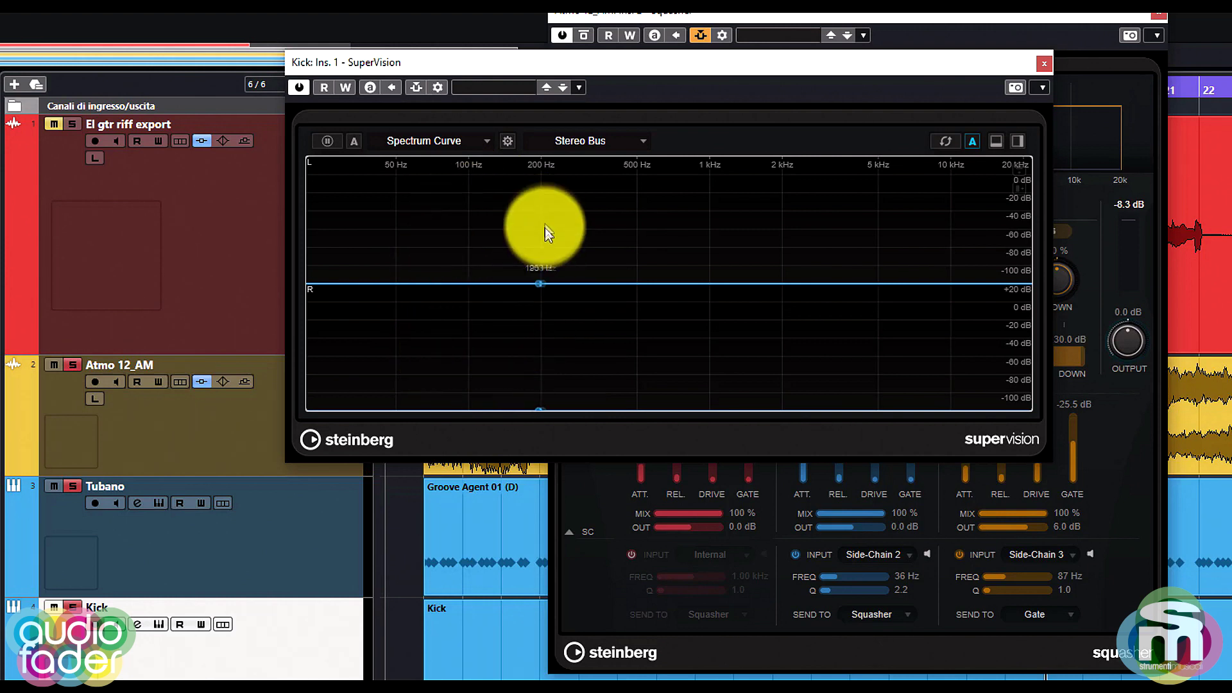
click(600, 142)
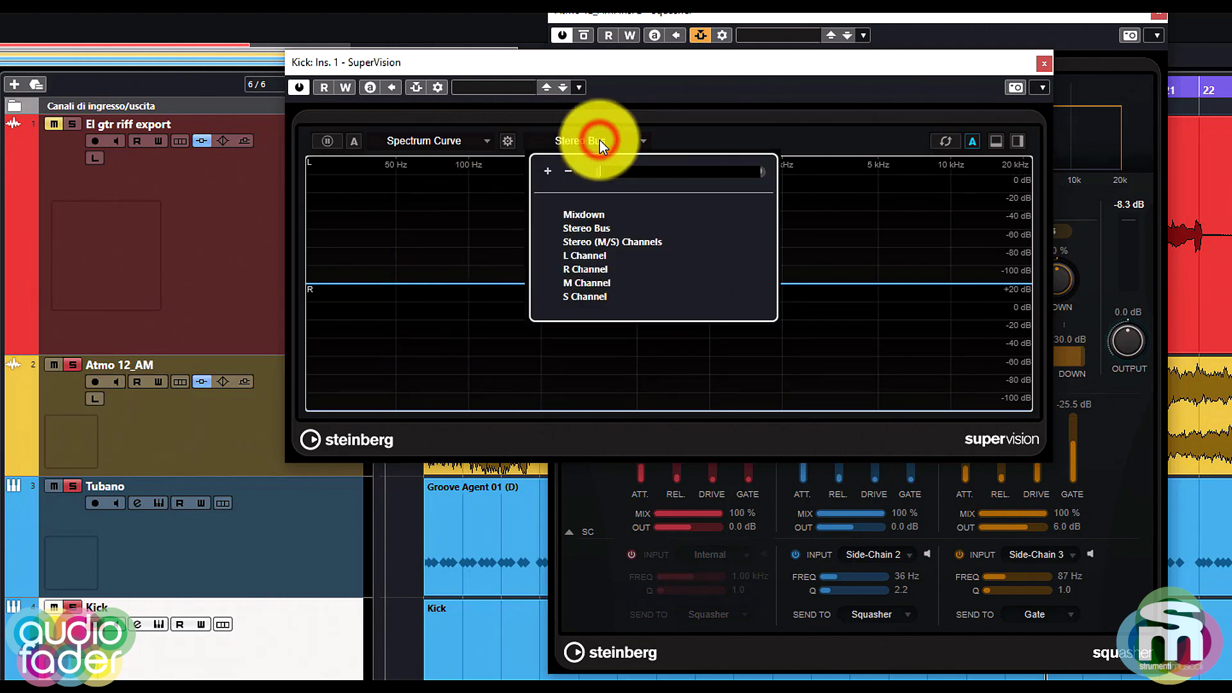
click(597, 208)
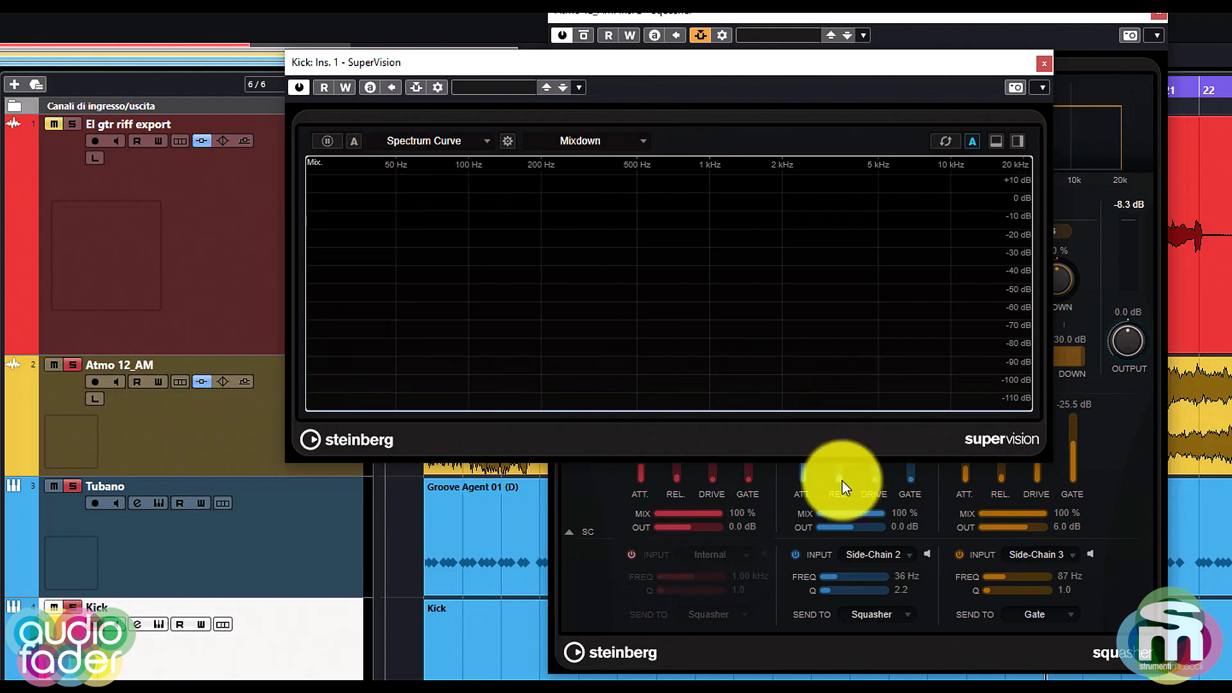
- Play the project to view the Kick's spectrum, set the Squasher's band 2 side-chain frequency to 38 Hz and close SuperVision
key(space)
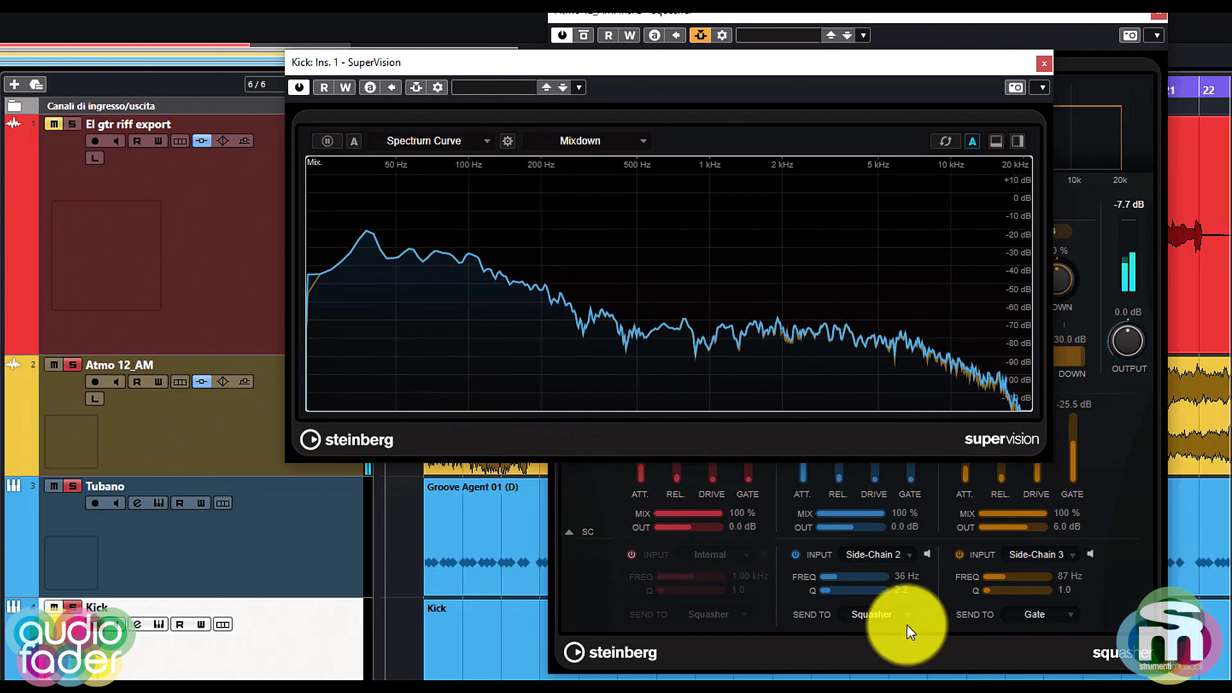
click(904, 572)
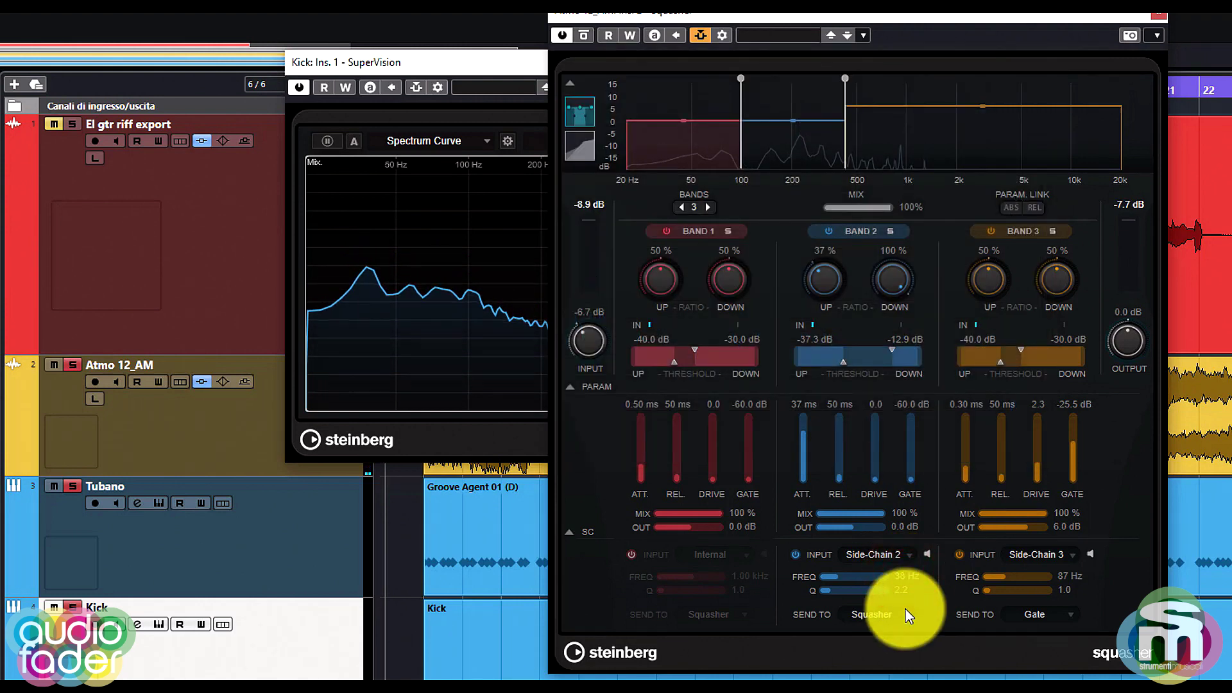
click(504, 63)
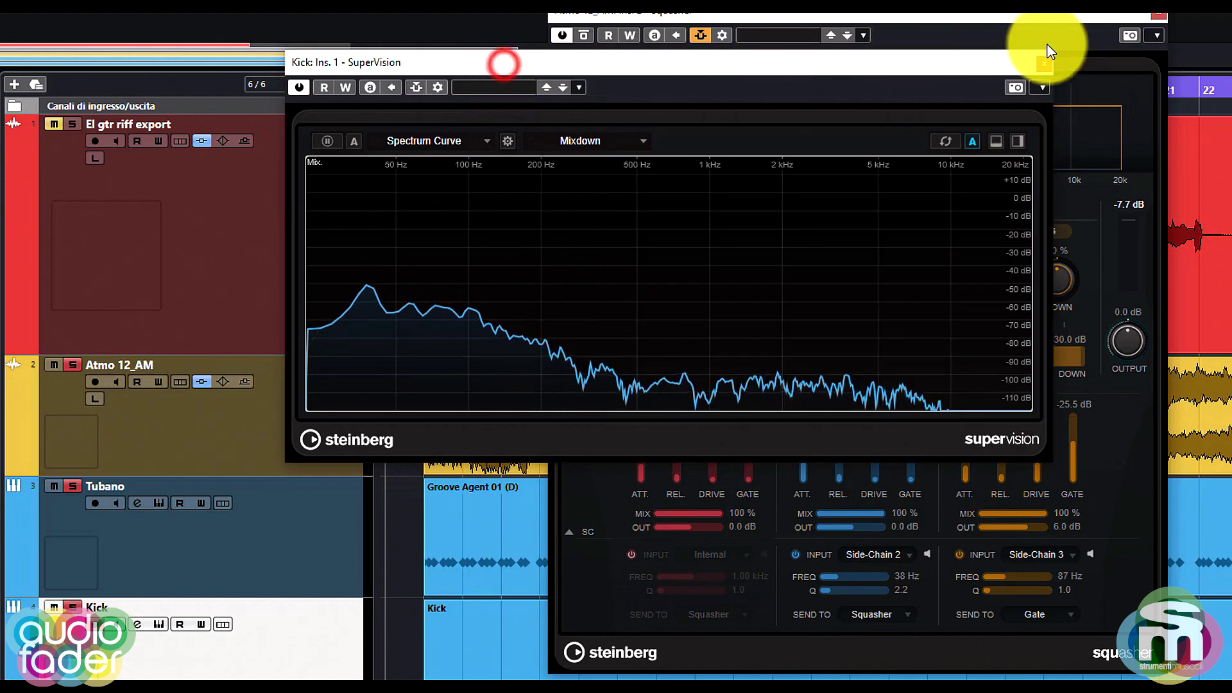
click(1043, 63)
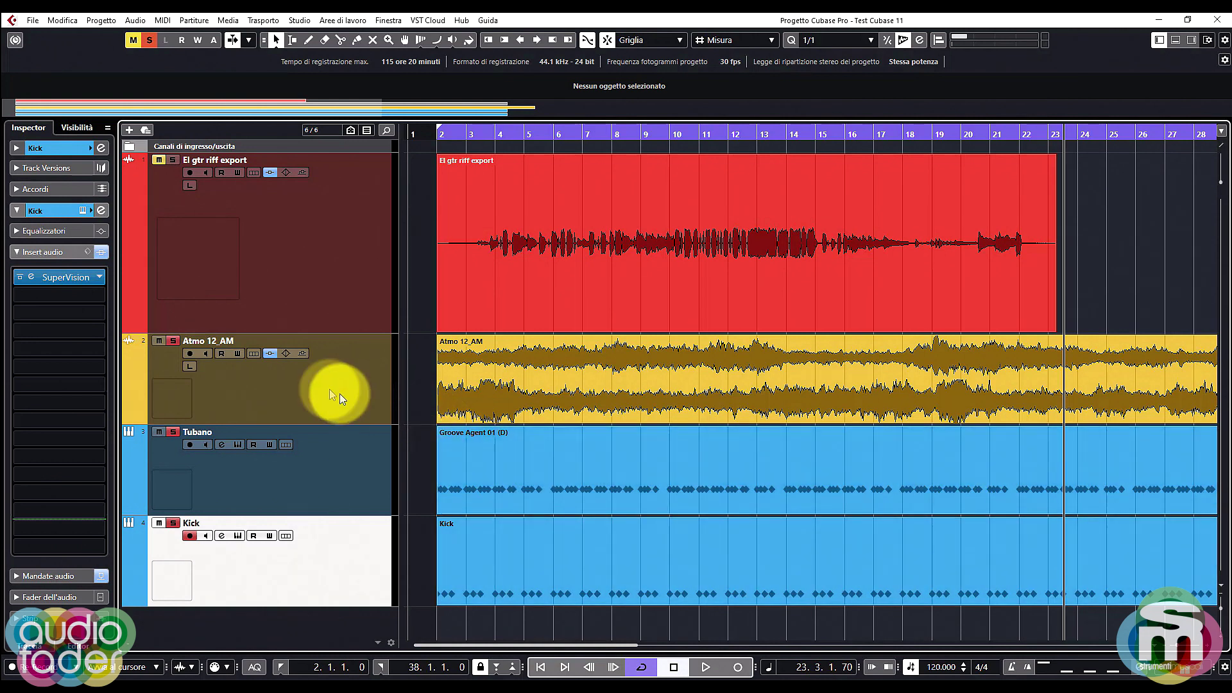
- Load the Steinberg Frequency equalizer into insert slot 4 of the Atmo 12_AM track
click(352, 411)
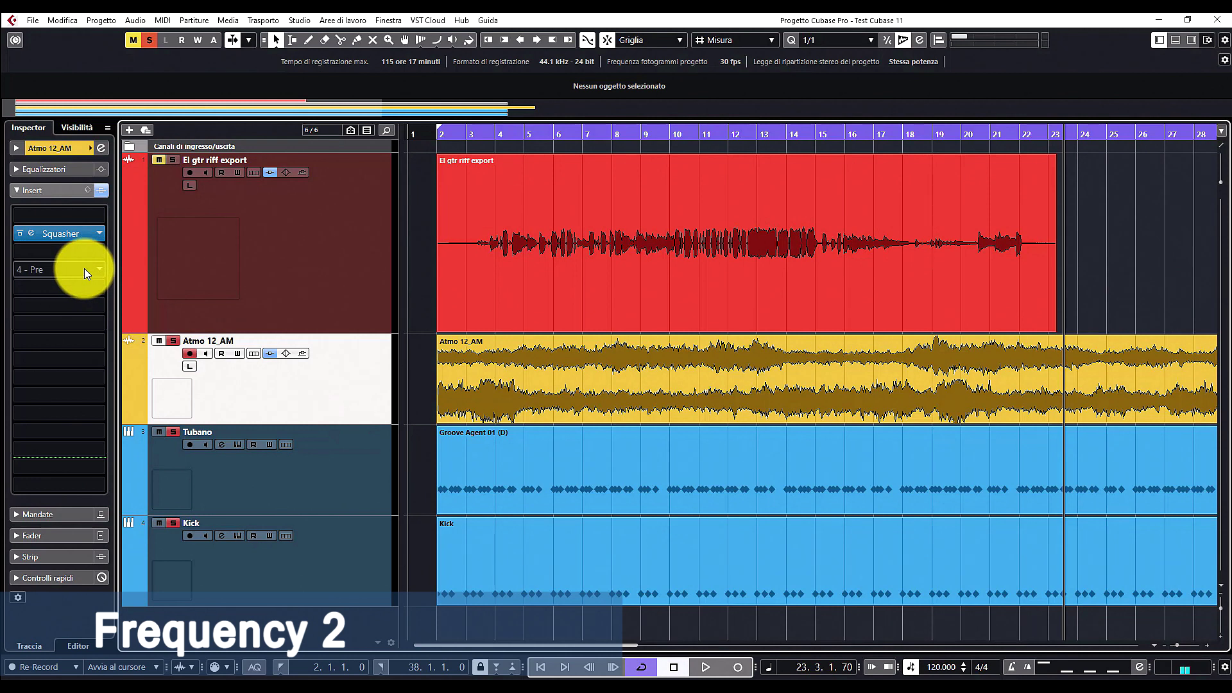
click(102, 269)
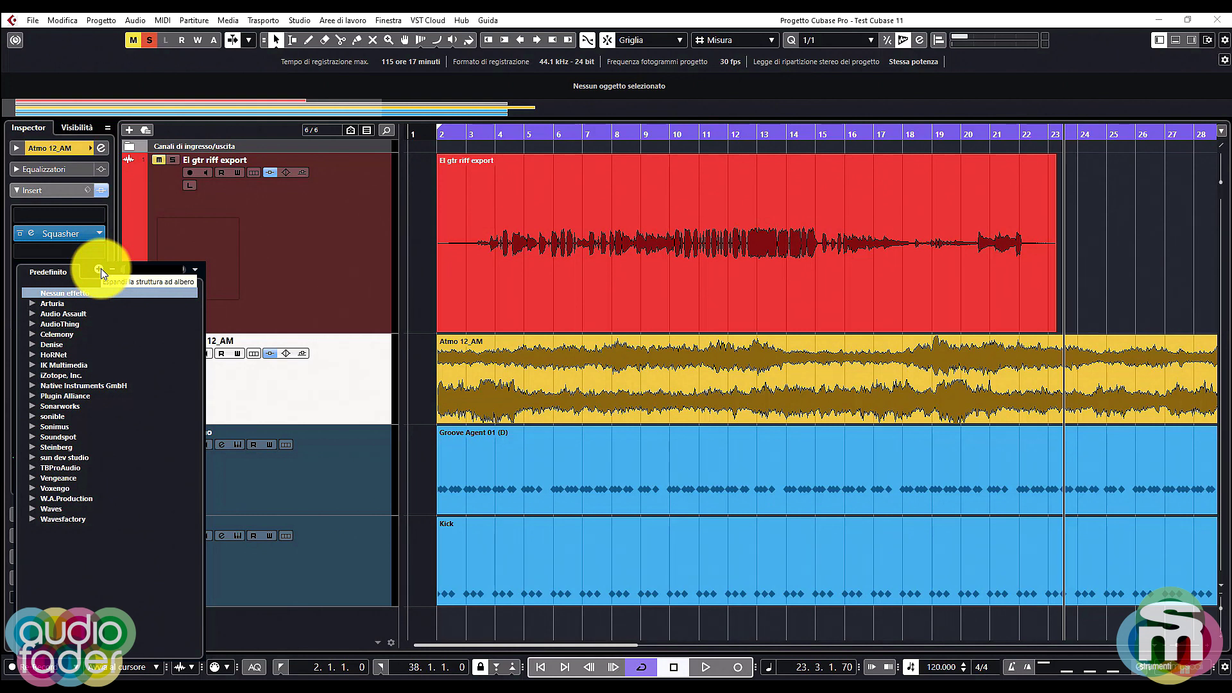
text(Frequenc)
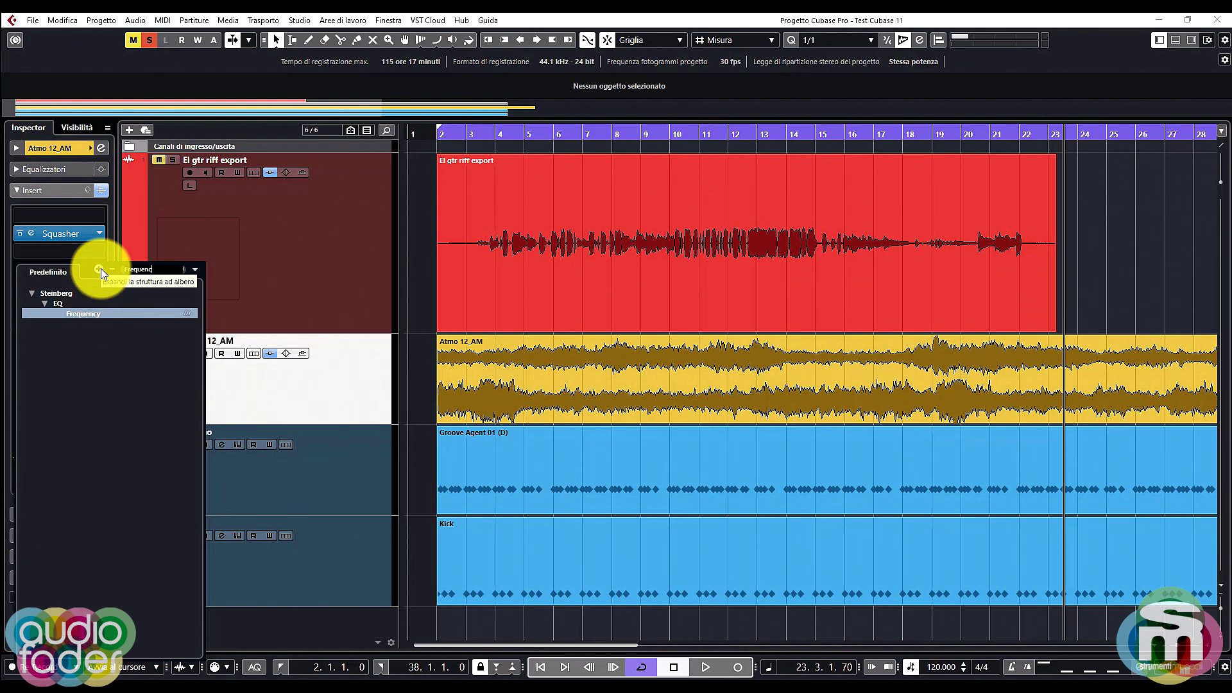
click(92, 312)
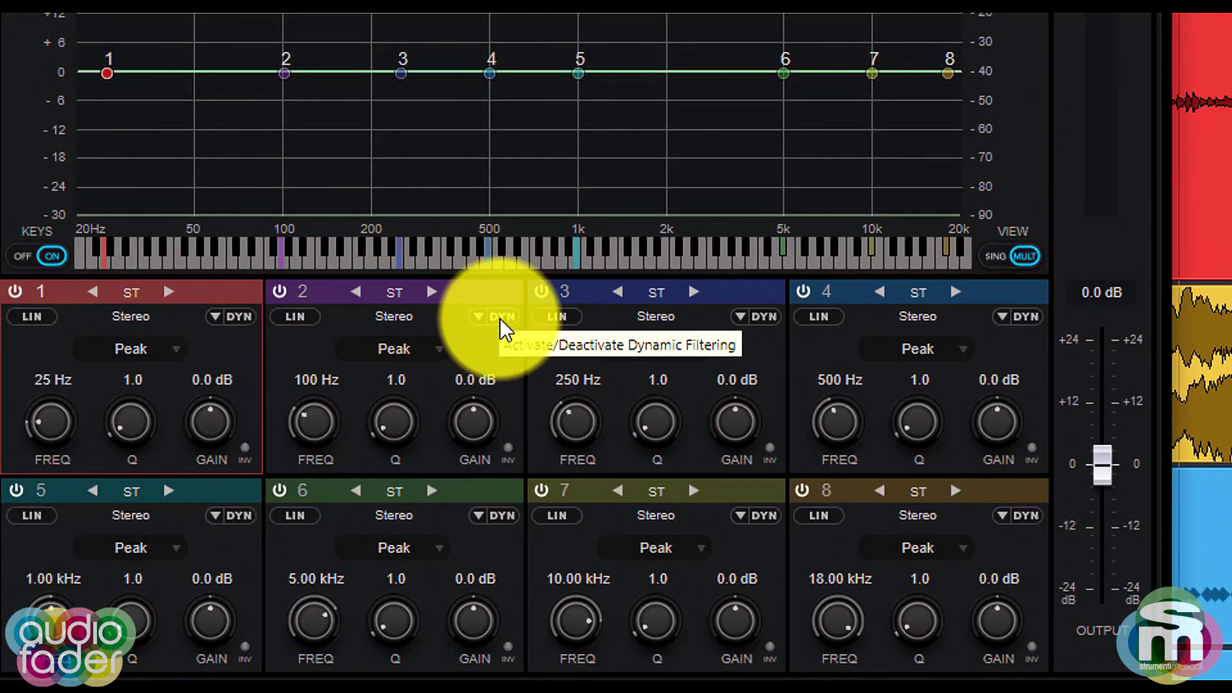
- Activate dynamic filtering on band 2 of the Frequency equalizer and show its threshold, ratio, attack and release settings
click(532, 329)
click(479, 313)
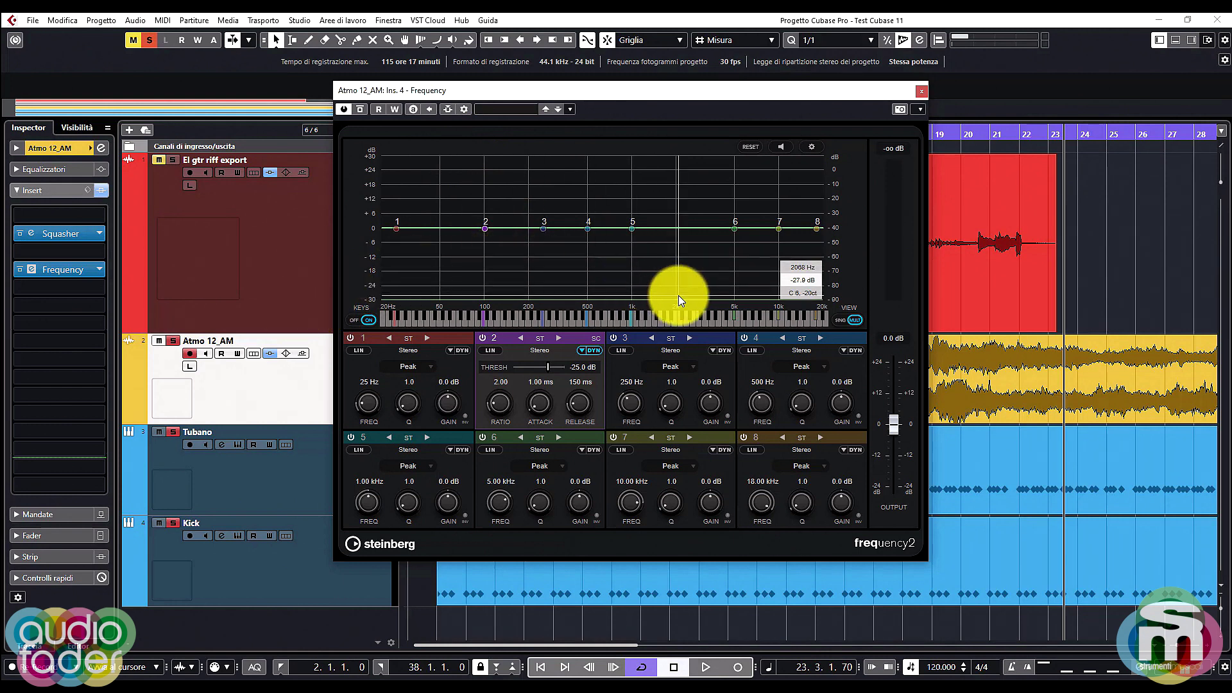
- View the available side-chain inputs of the Frequency equalizer and close the plug-in
click(466, 110)
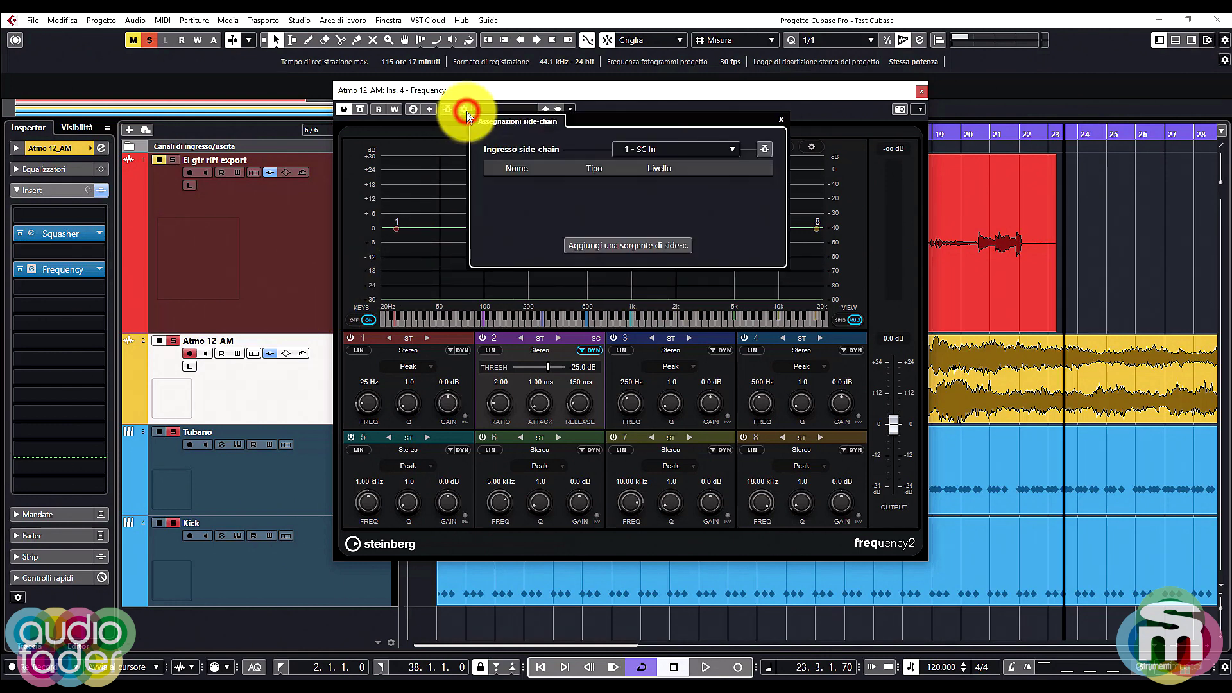
click(728, 147)
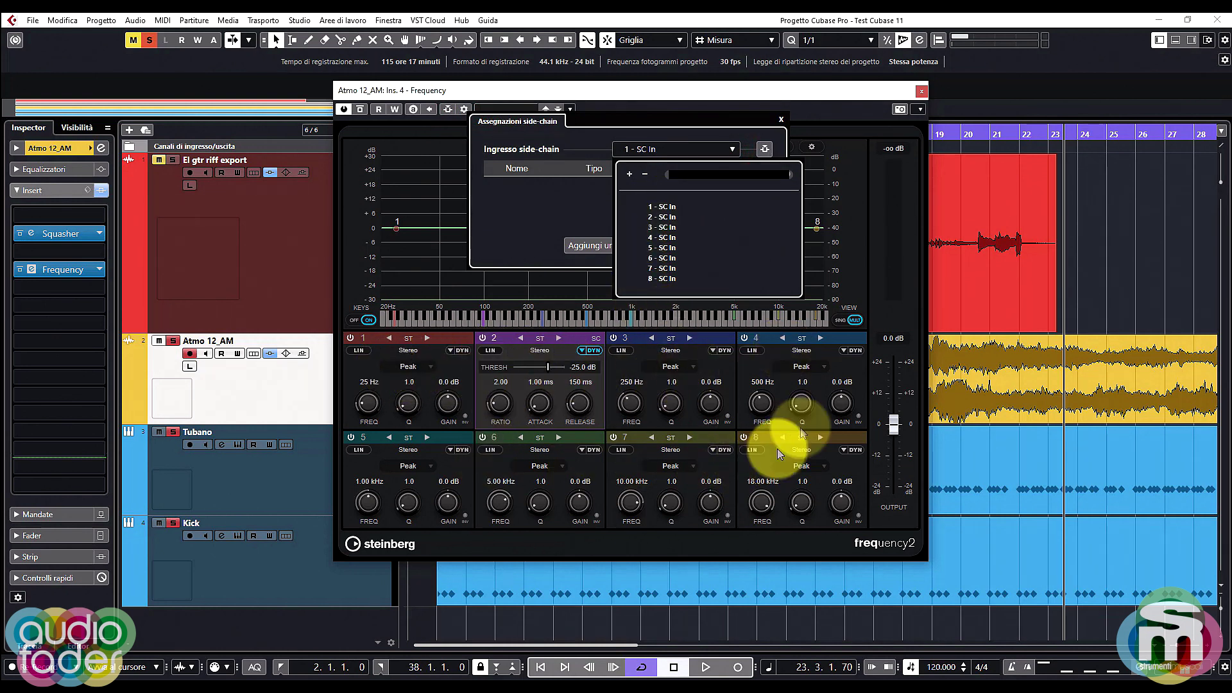
click(851, 96)
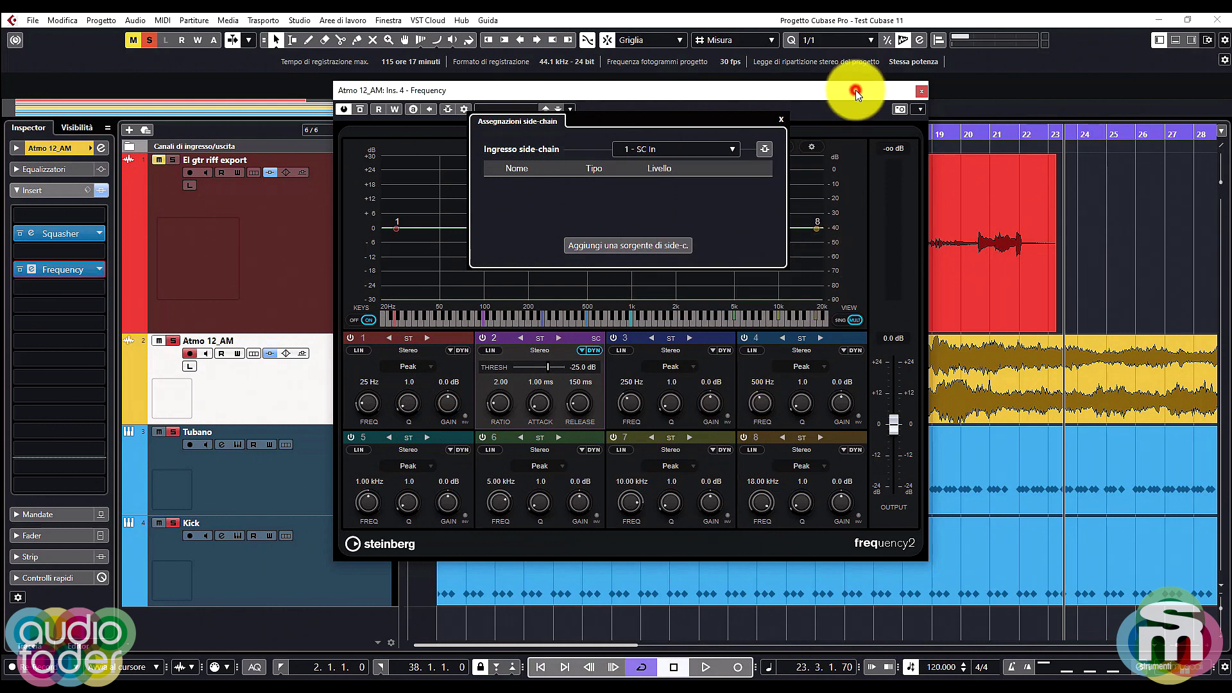
click(781, 119)
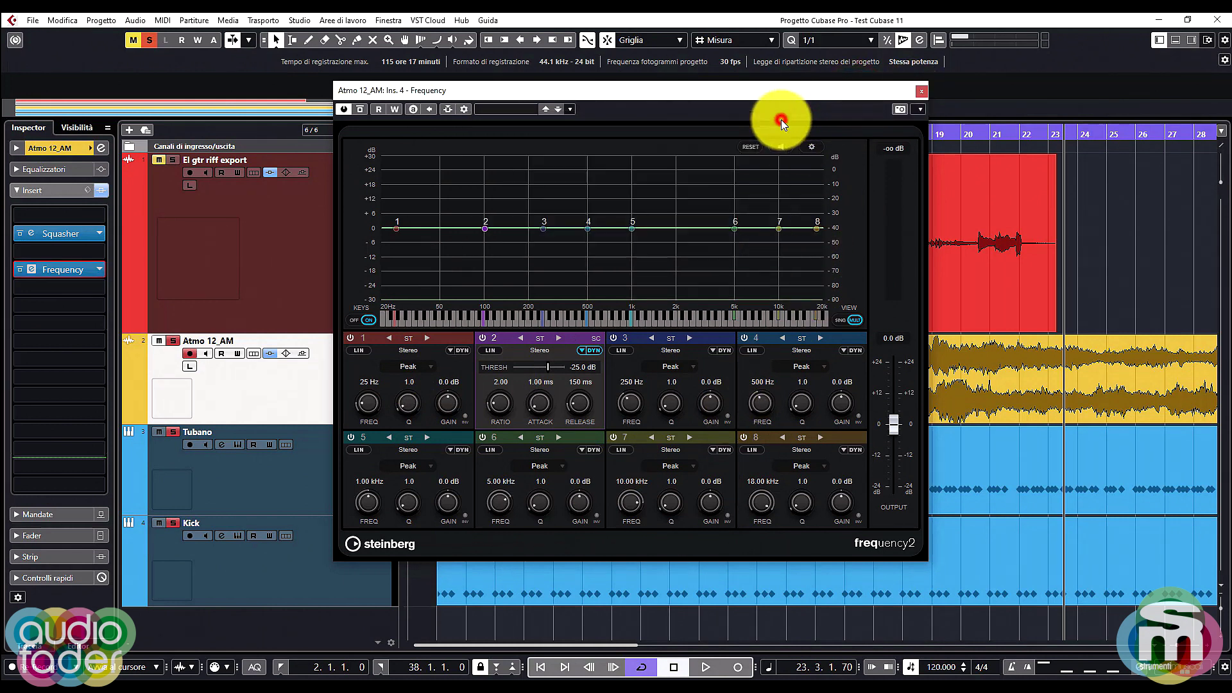
click(922, 91)
- Add a sampler track directly below the El gtr riff export track
click(333, 298)
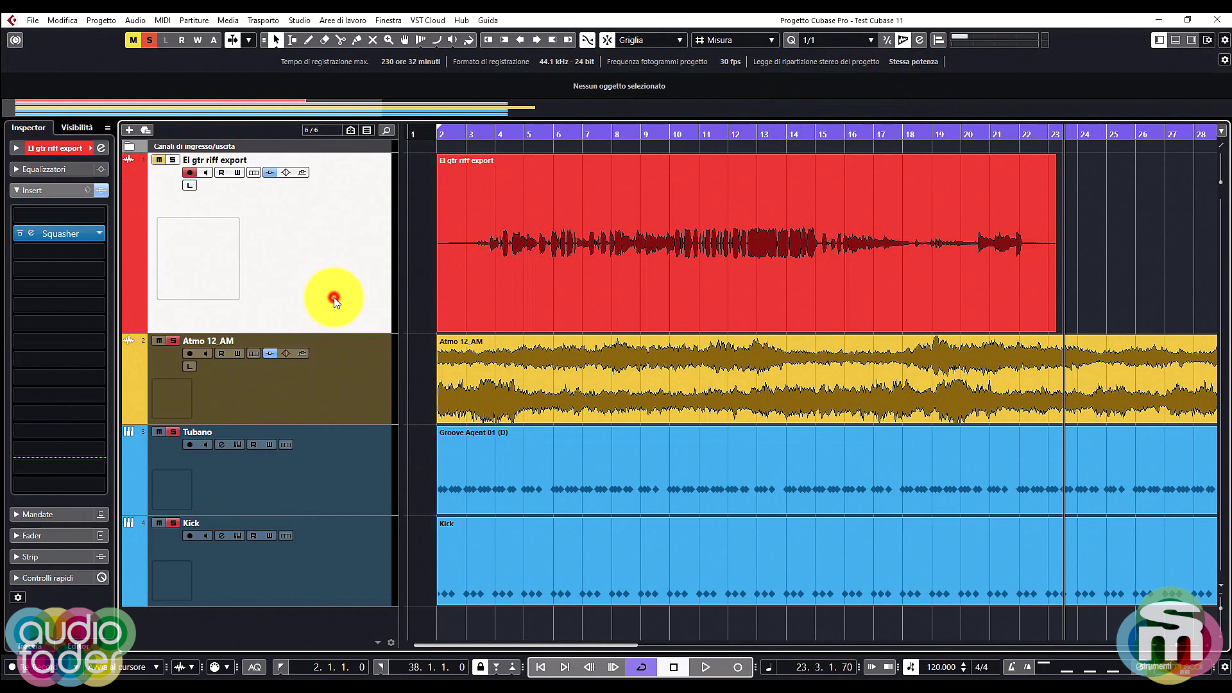
right_click(333, 298)
mouse_move(407, 309)
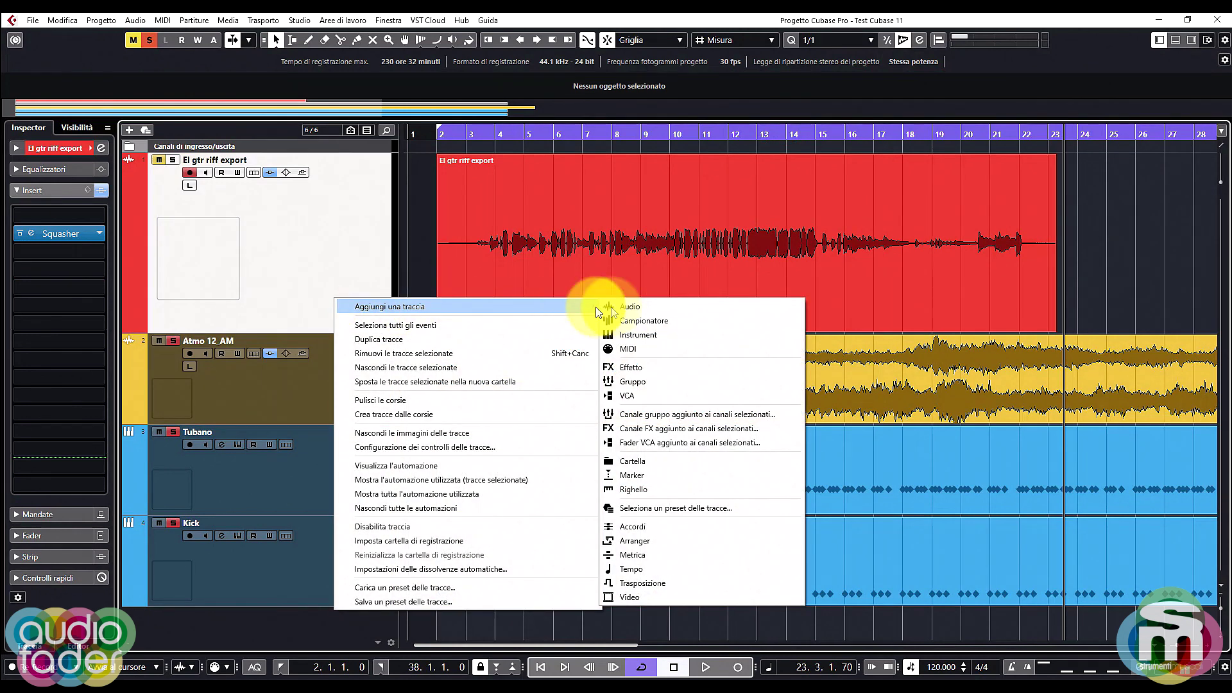
click(689, 322)
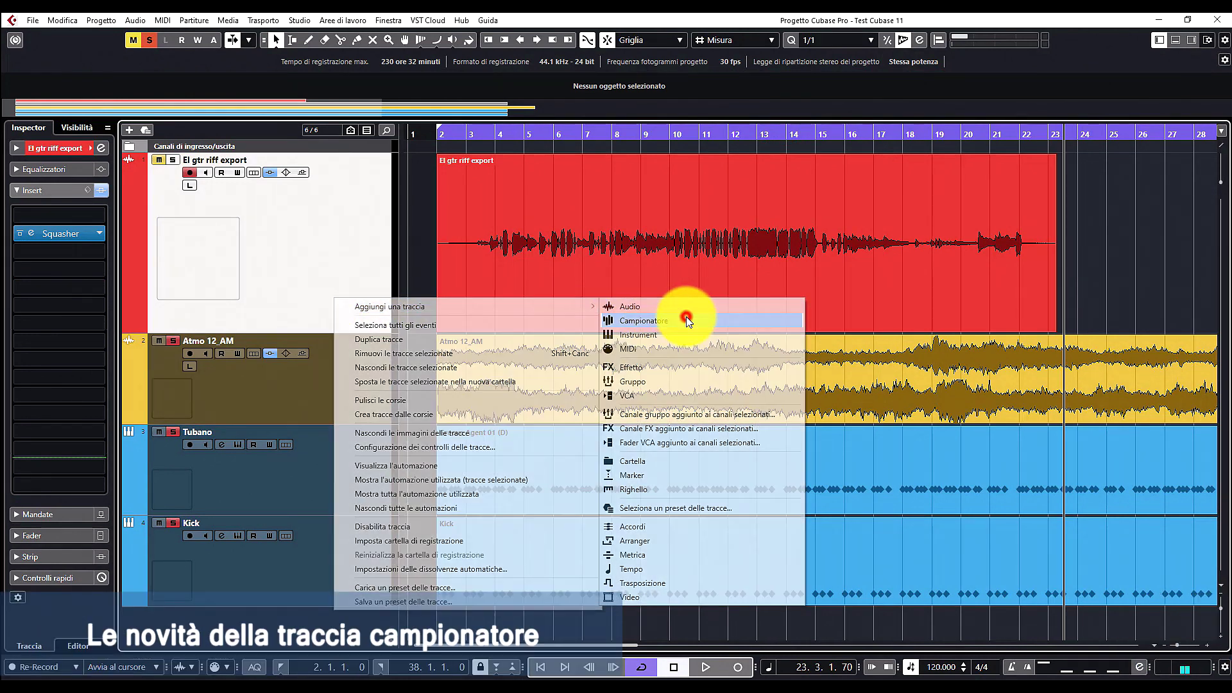
click(675, 405)
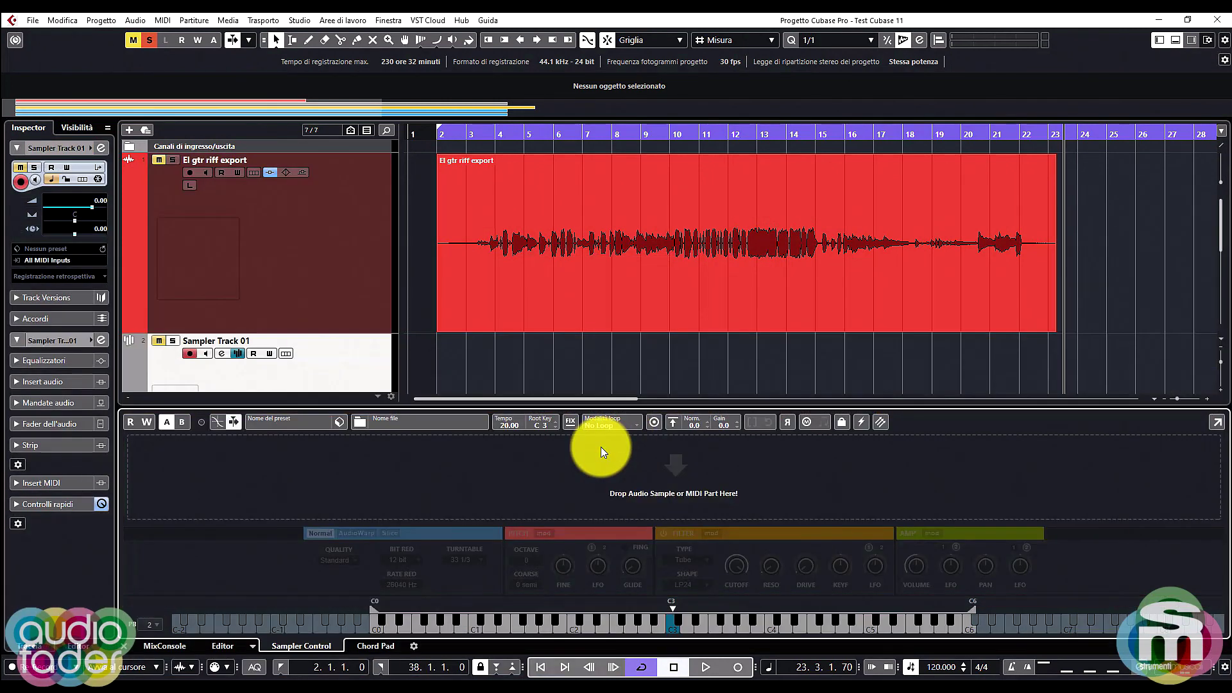
- Load the El gtr riff export audio event into Sampler Track 01 and open its sampler controls in a separate window
drag(592, 261, 672, 493)
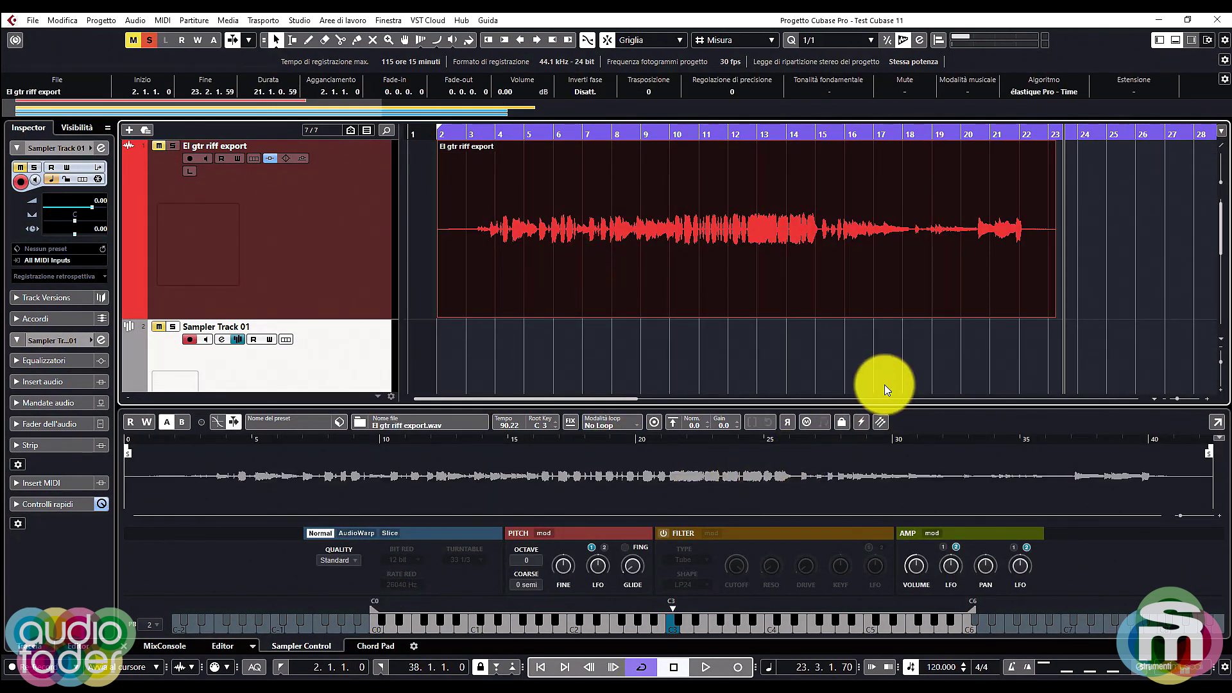
click(1223, 423)
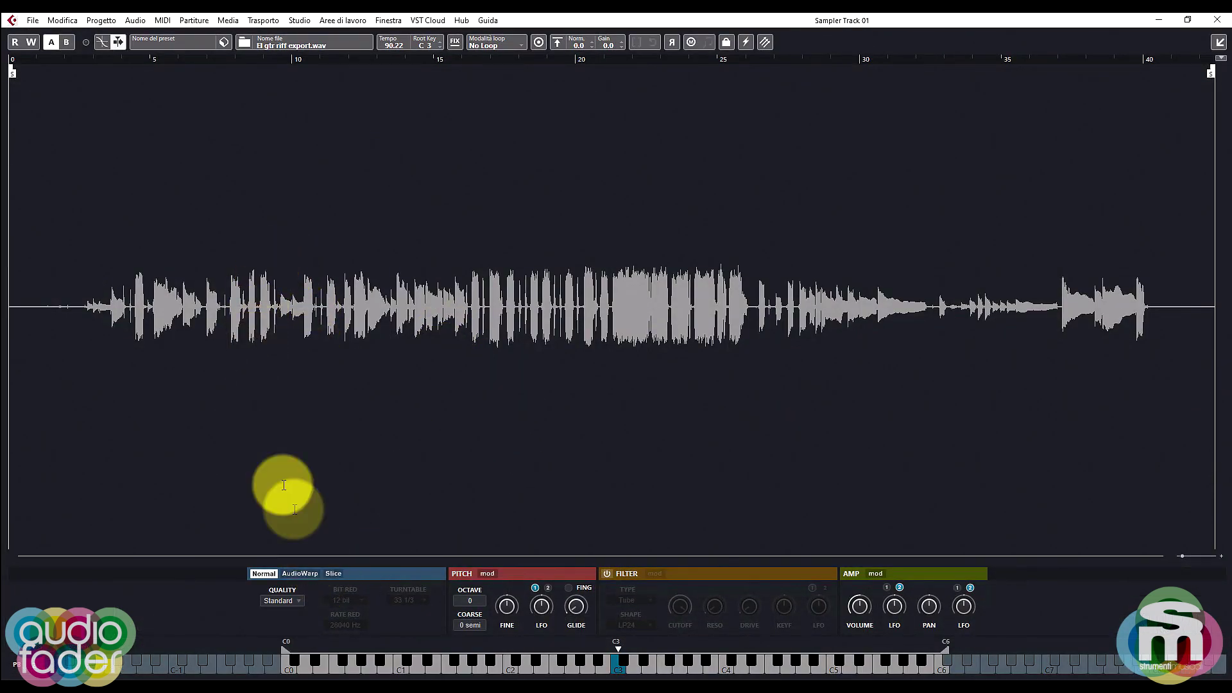
- Switch the sampler's playback to Slice and view the options for its slicing mode
click(333, 573)
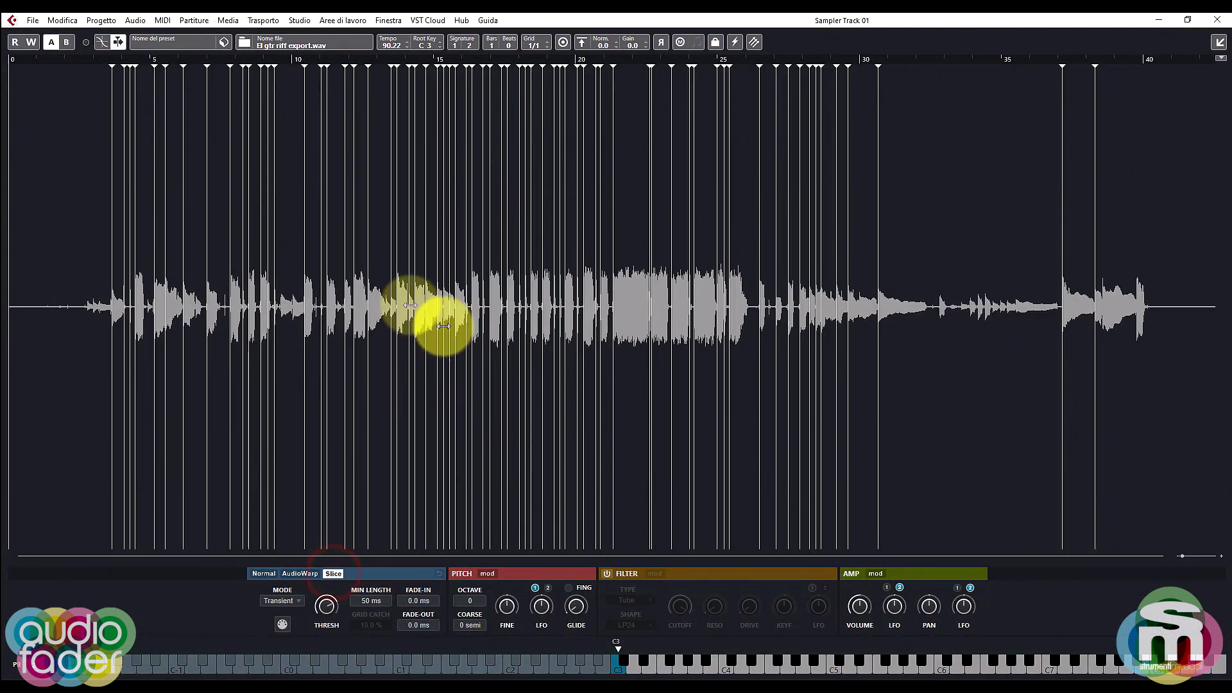
drag(106, 59, 105, 83)
click(294, 600)
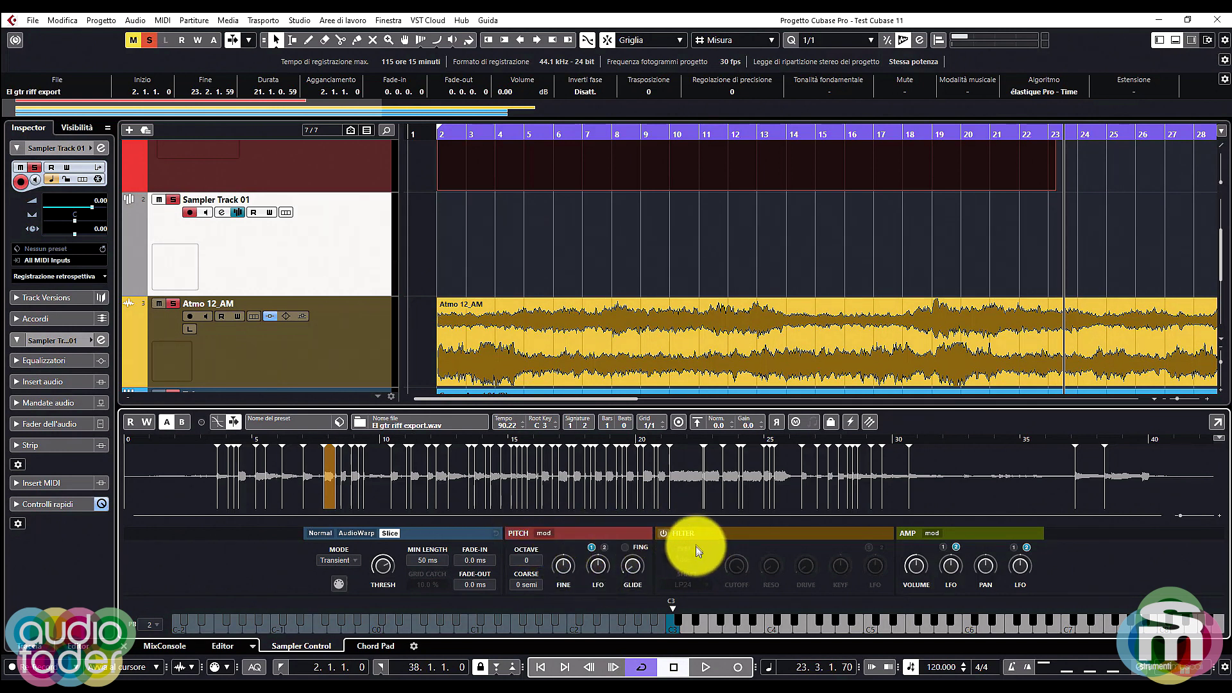
- Activate the filter section of Sampler Track 01
click(664, 534)
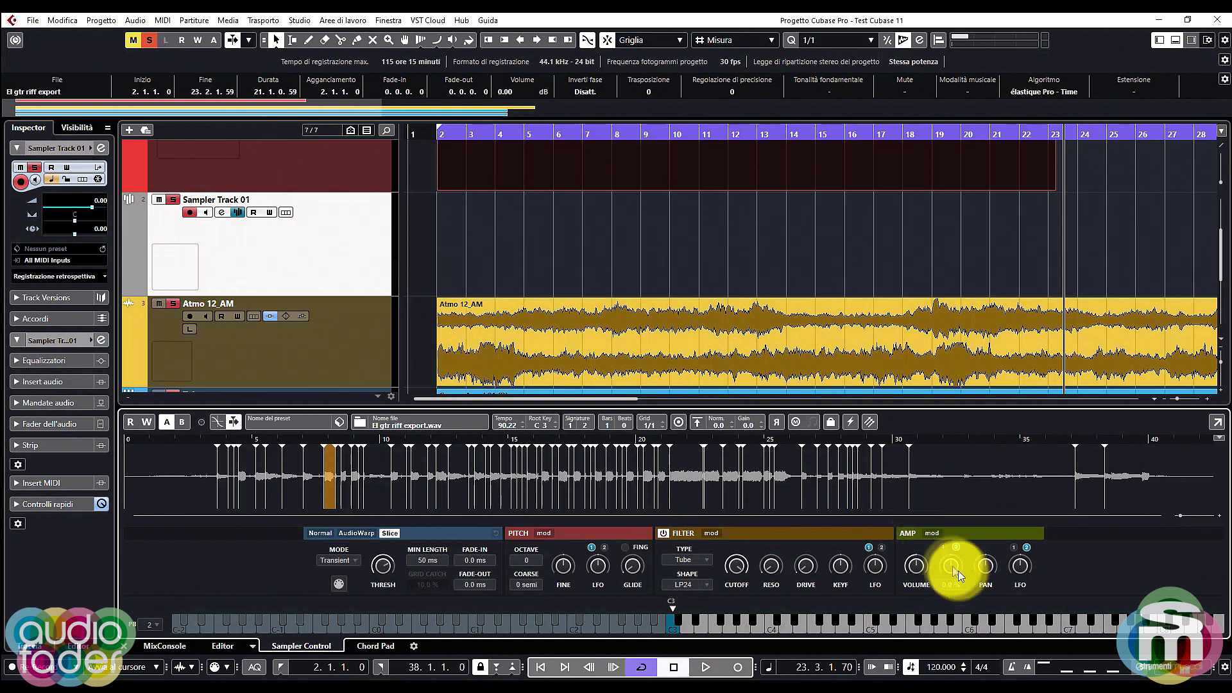
mouse_move(1027, 570)
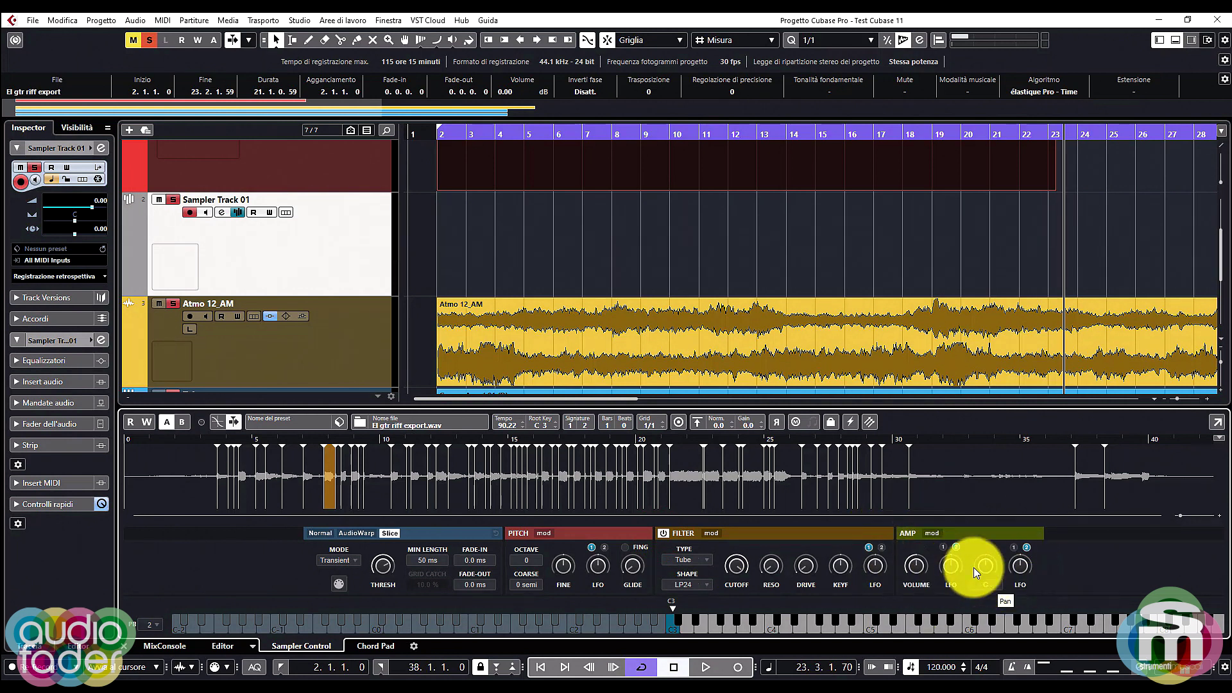